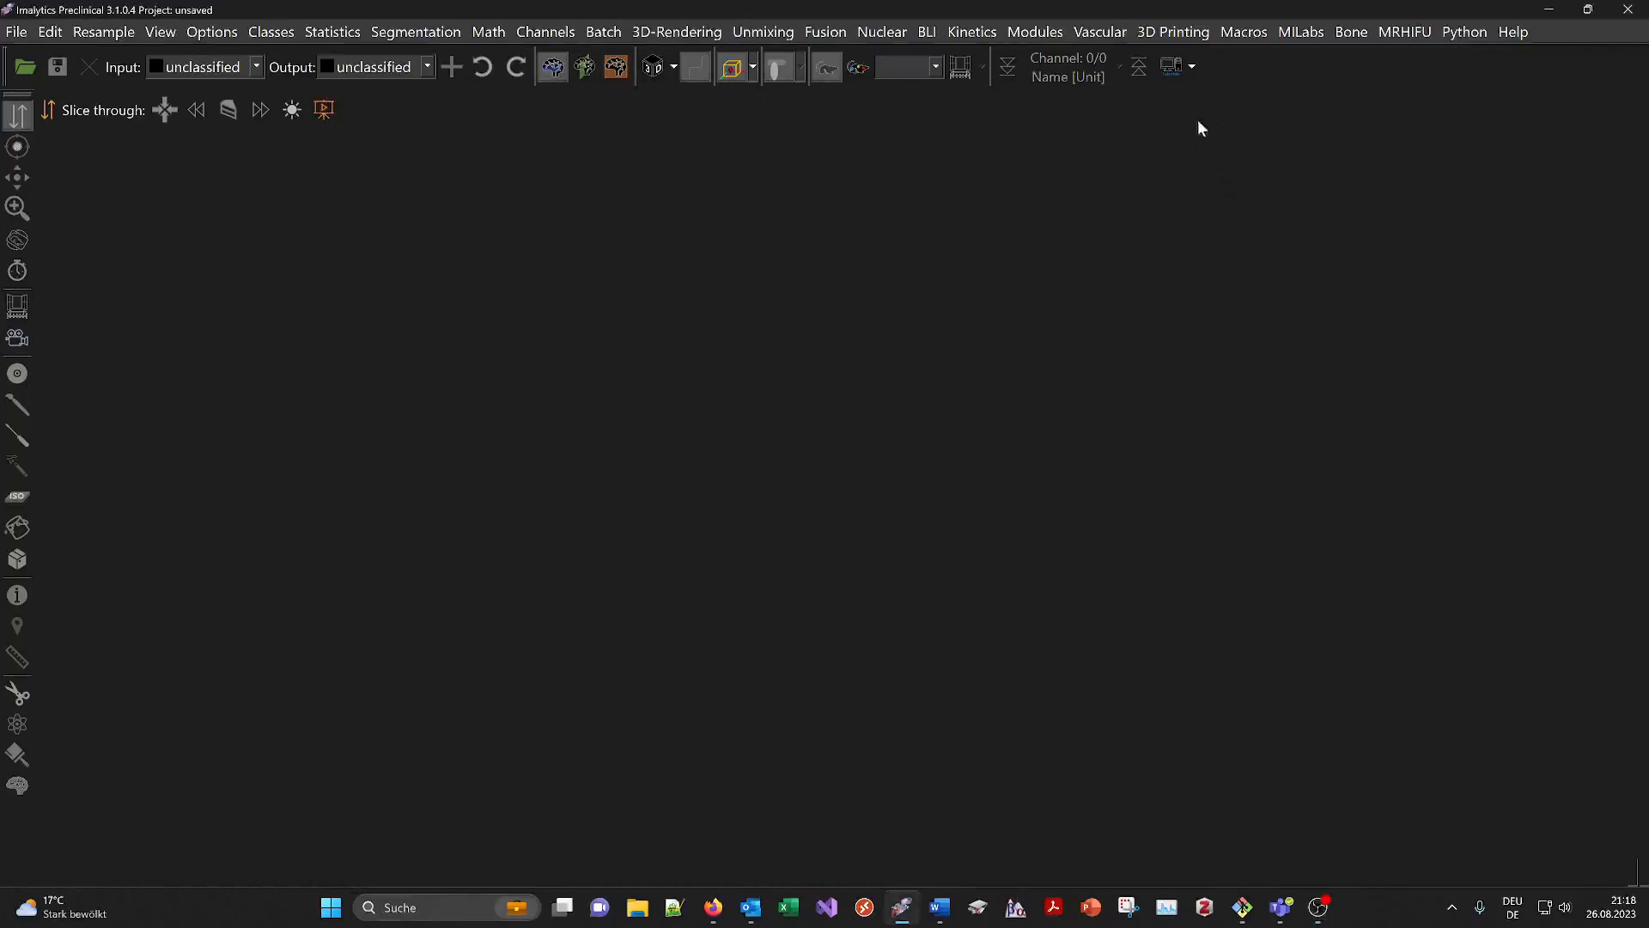
Step: Load the Walnut example data set from the CT collection and slice through the volume
{"action": "left_click", "coordinate": [1169, 72]}
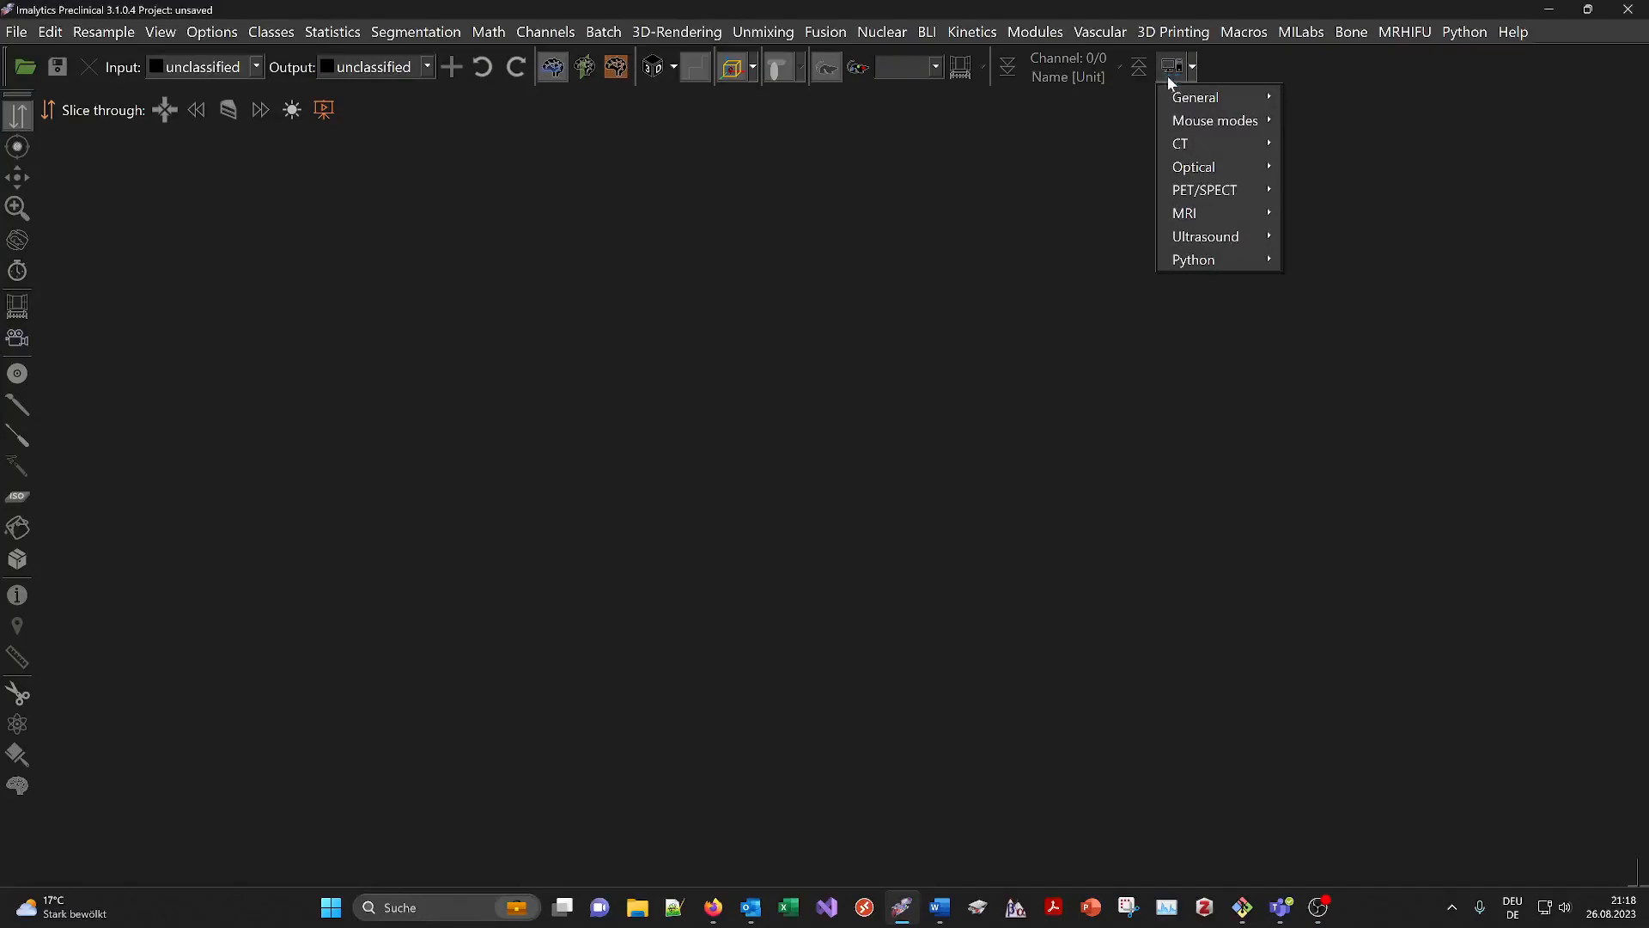
{"action": "mouse_move", "coordinate": [1181, 153]}
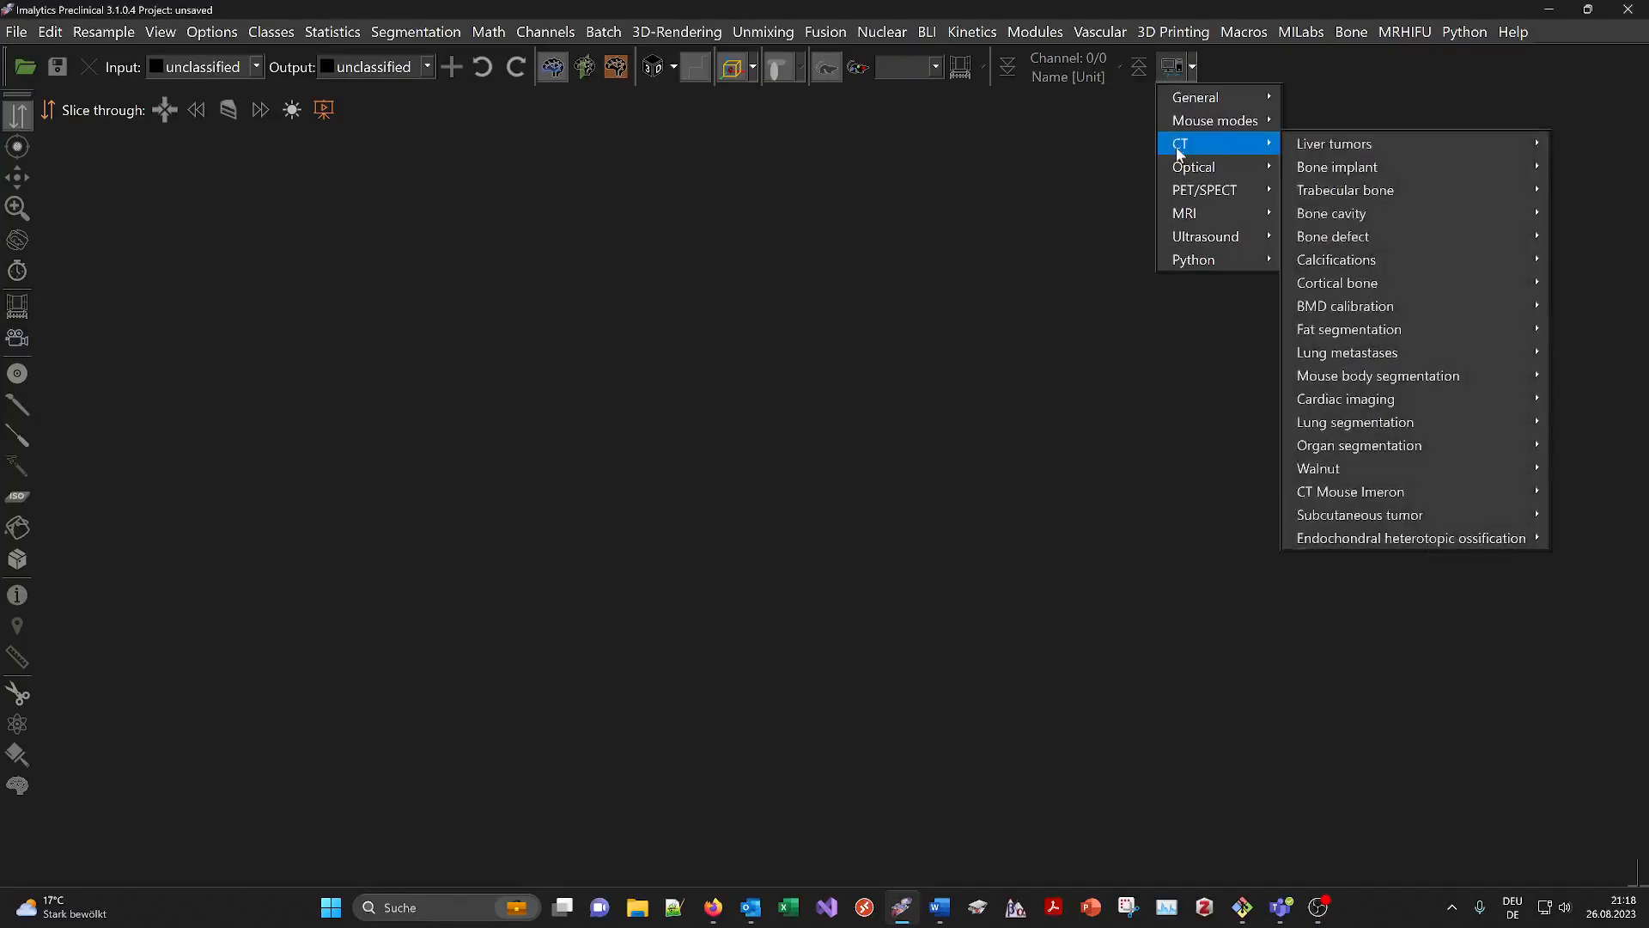
{"action": "mouse_move", "coordinate": [1356, 475]}
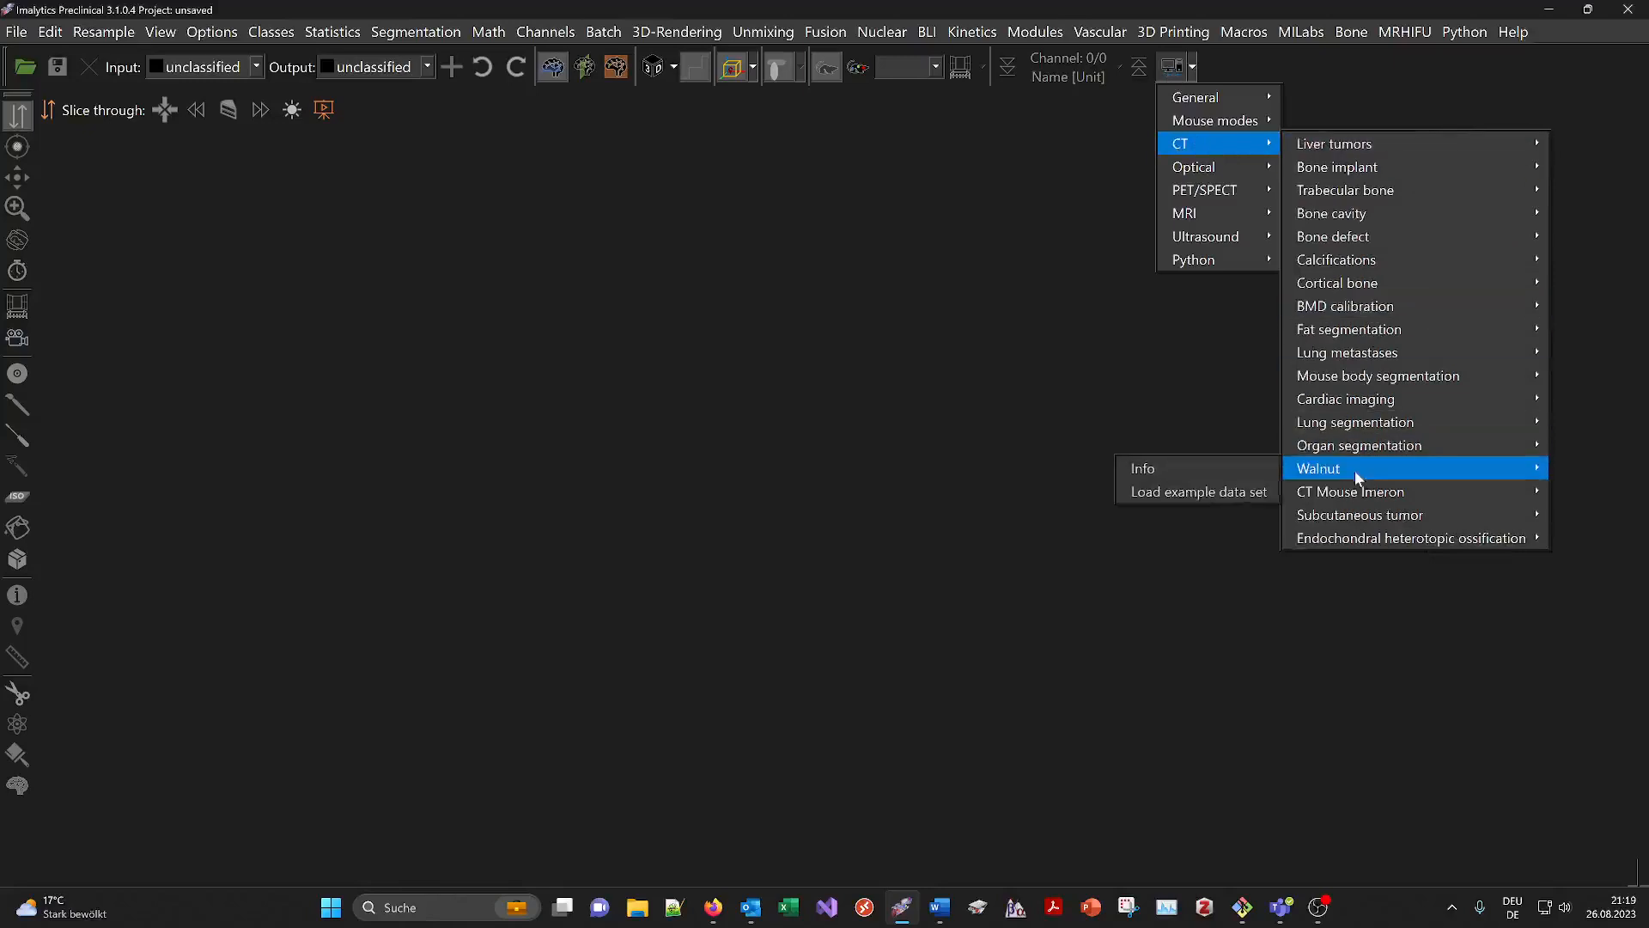
{"action": "left_click", "coordinate": [1185, 492]}
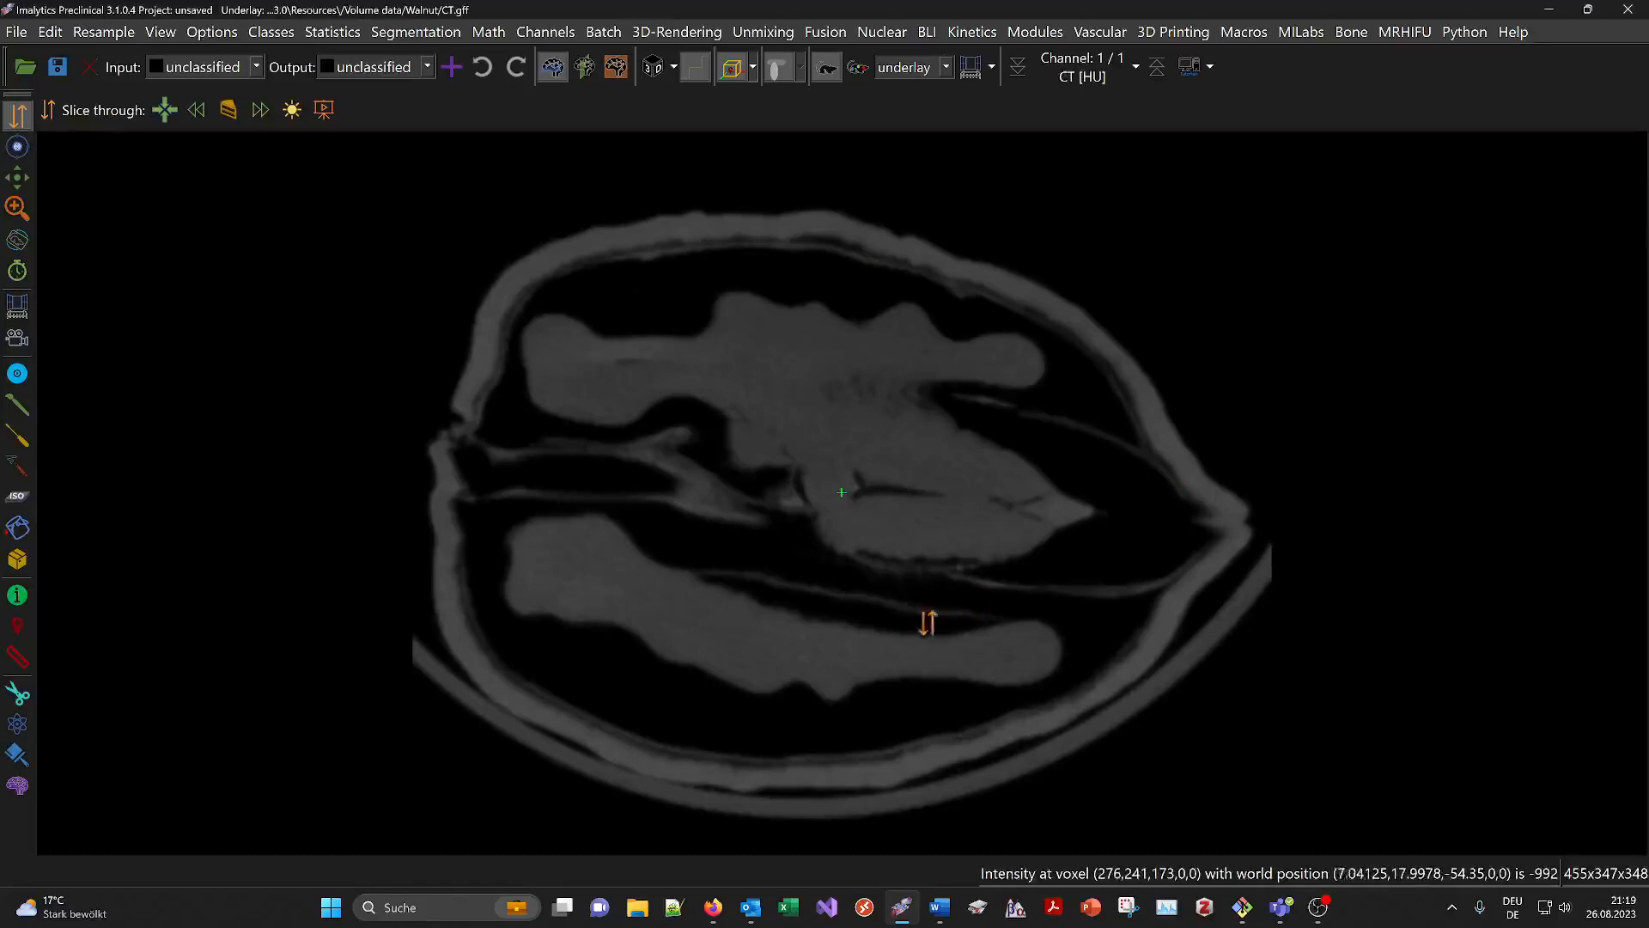
{"action": "left_click_drag", "start_coordinate": [899, 623], "coordinate": [810, 278]}
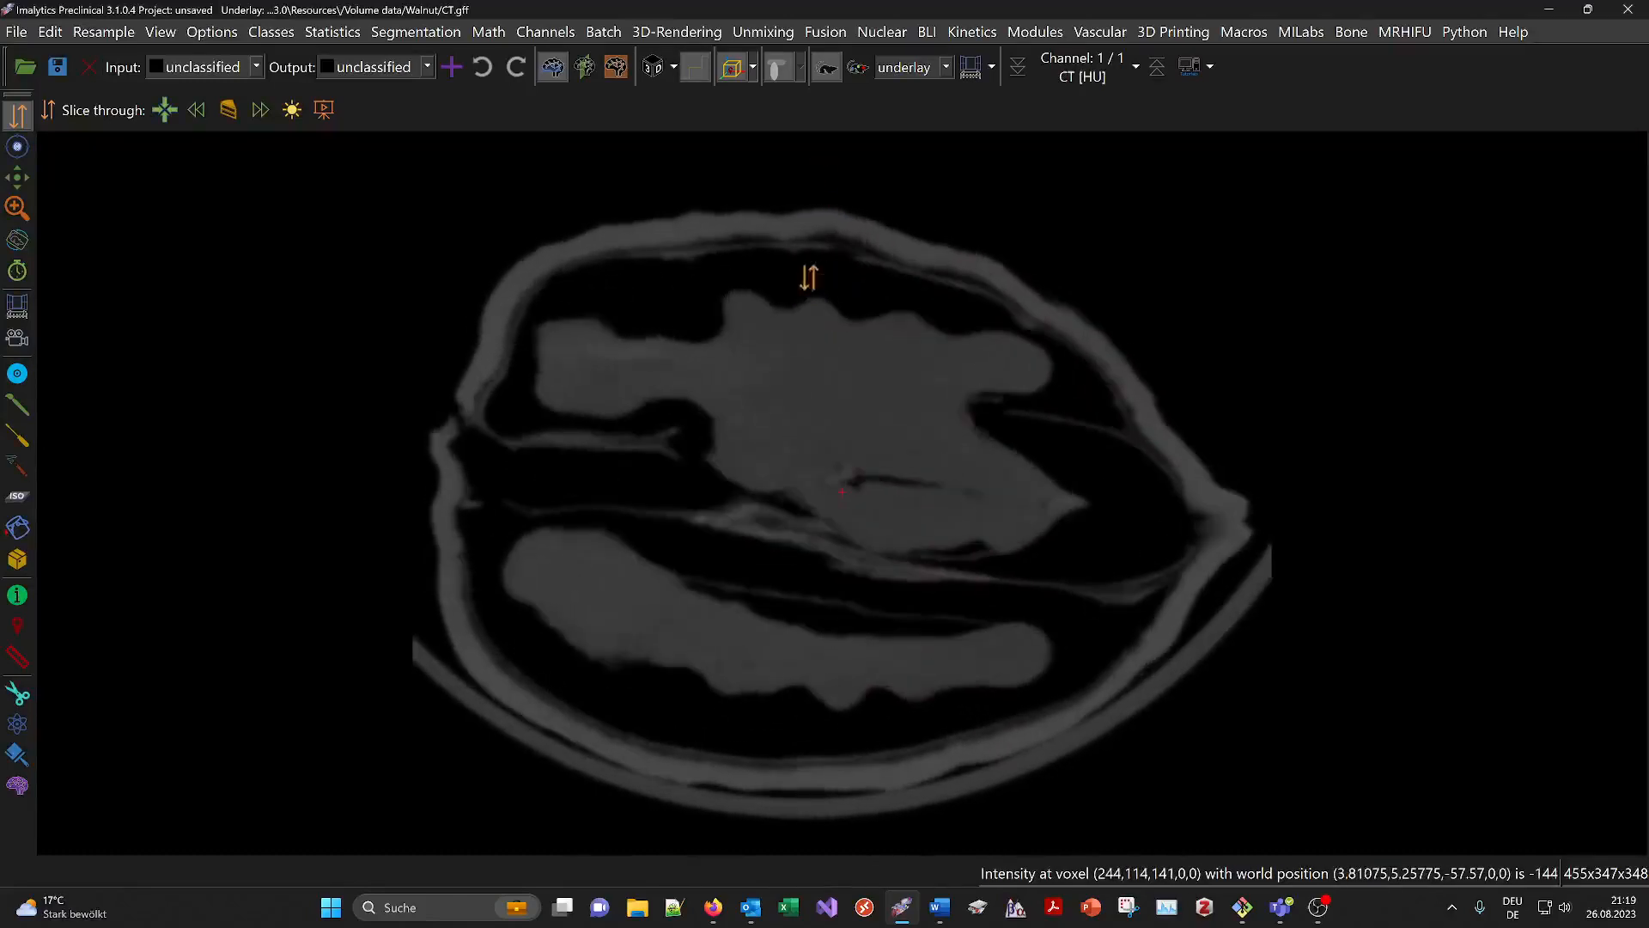
Step: Show the 3D rendering beside the slice view and set the CT underlay windowing to Max Range
{"action": "left_click", "coordinate": [654, 67]}
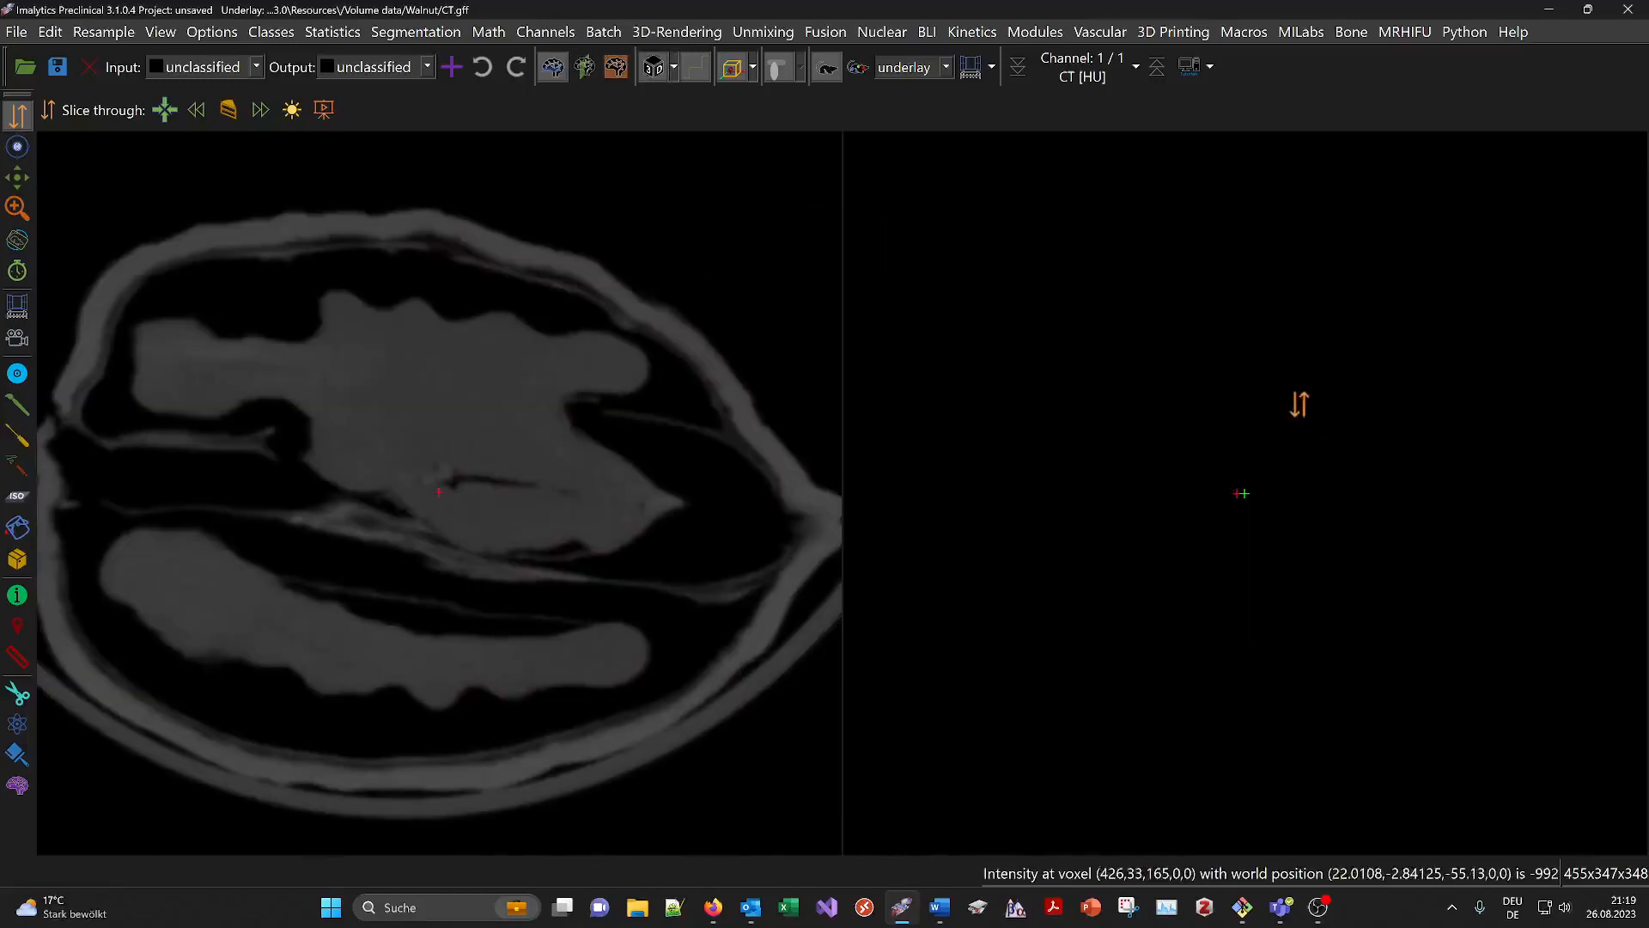
{"action": "left_click", "coordinate": [973, 68]}
{"action": "left_click", "coordinate": [470, 516]}
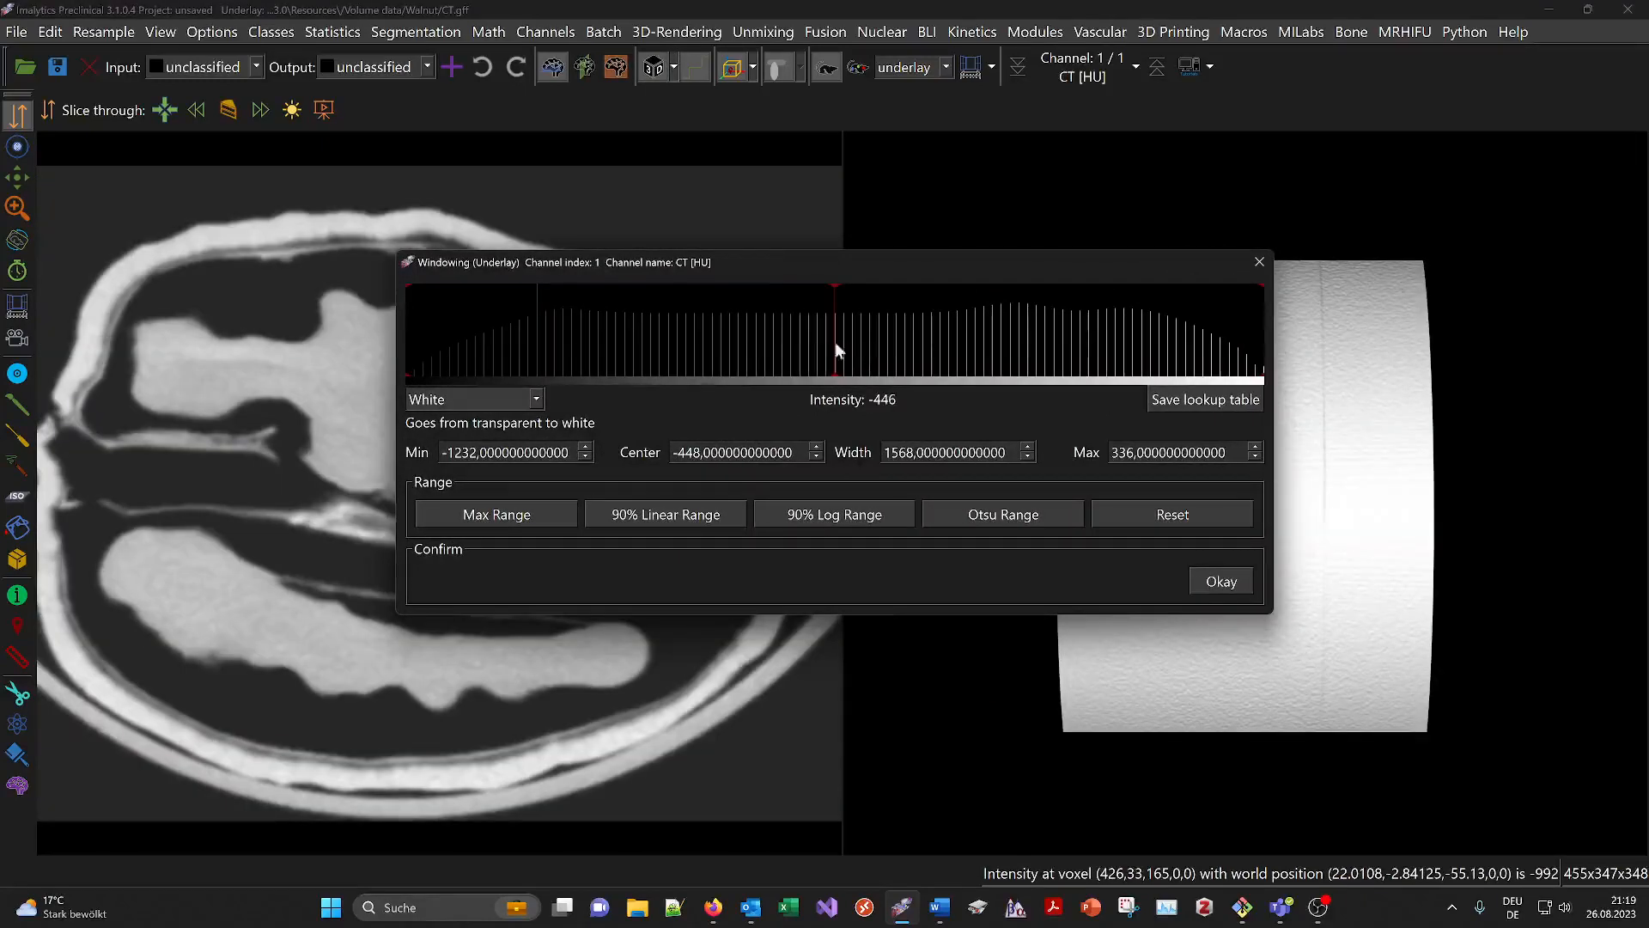
{"action": "left_click_drag", "start_coordinate": [835, 344], "coordinate": [811, 344]}
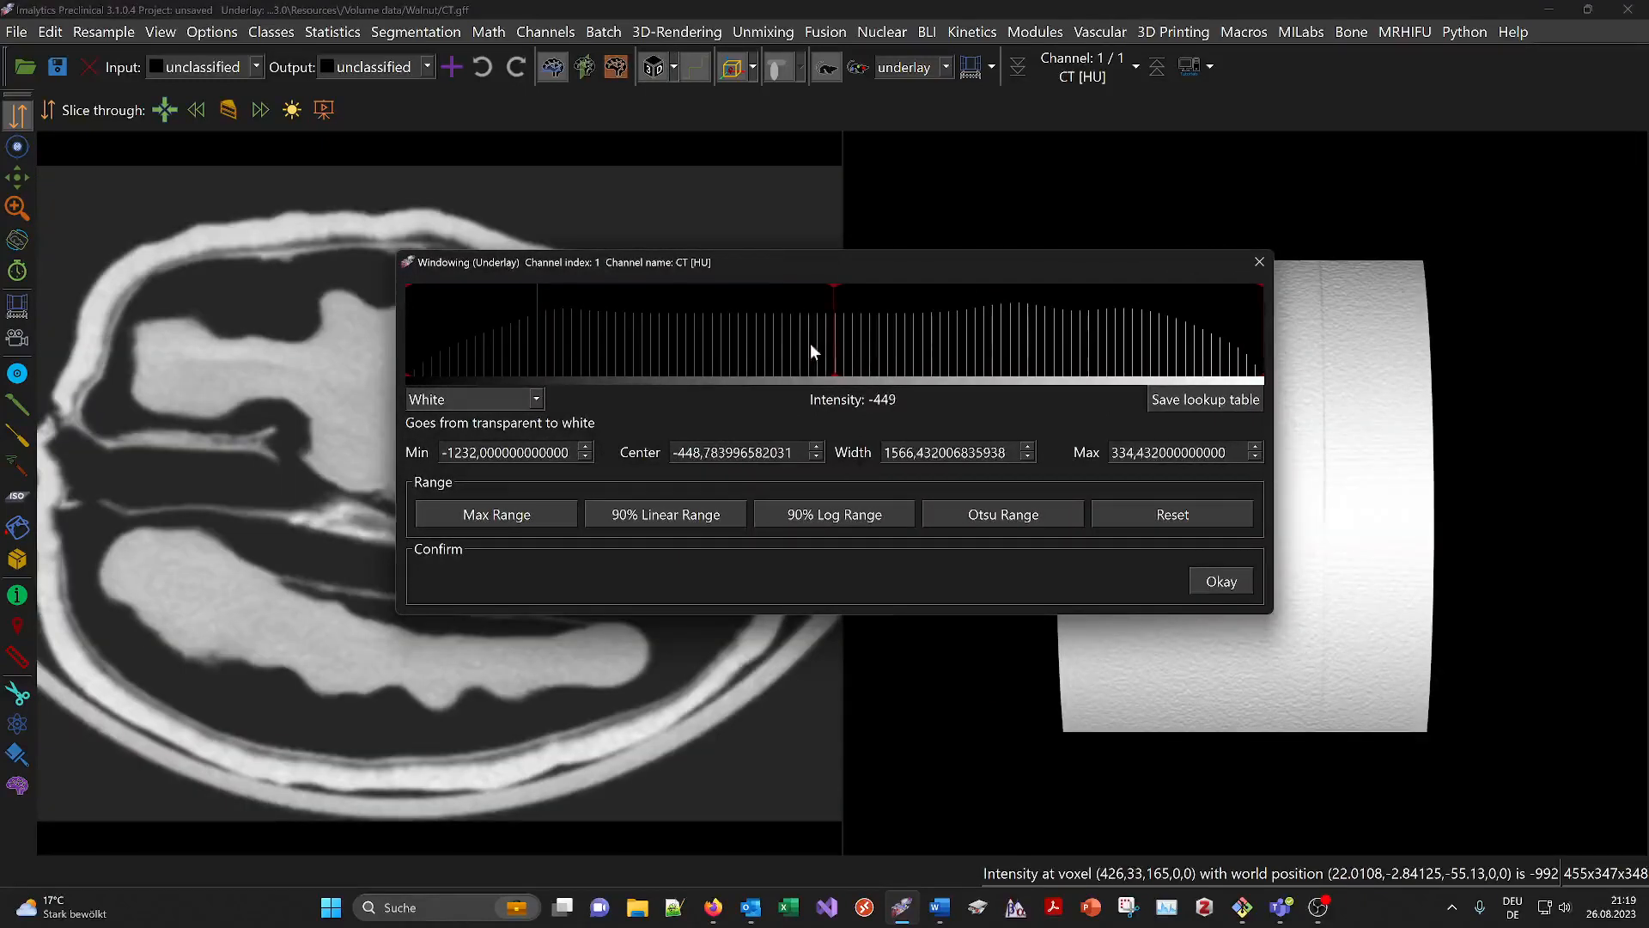
{"action": "left_click", "coordinate": [1259, 261]}
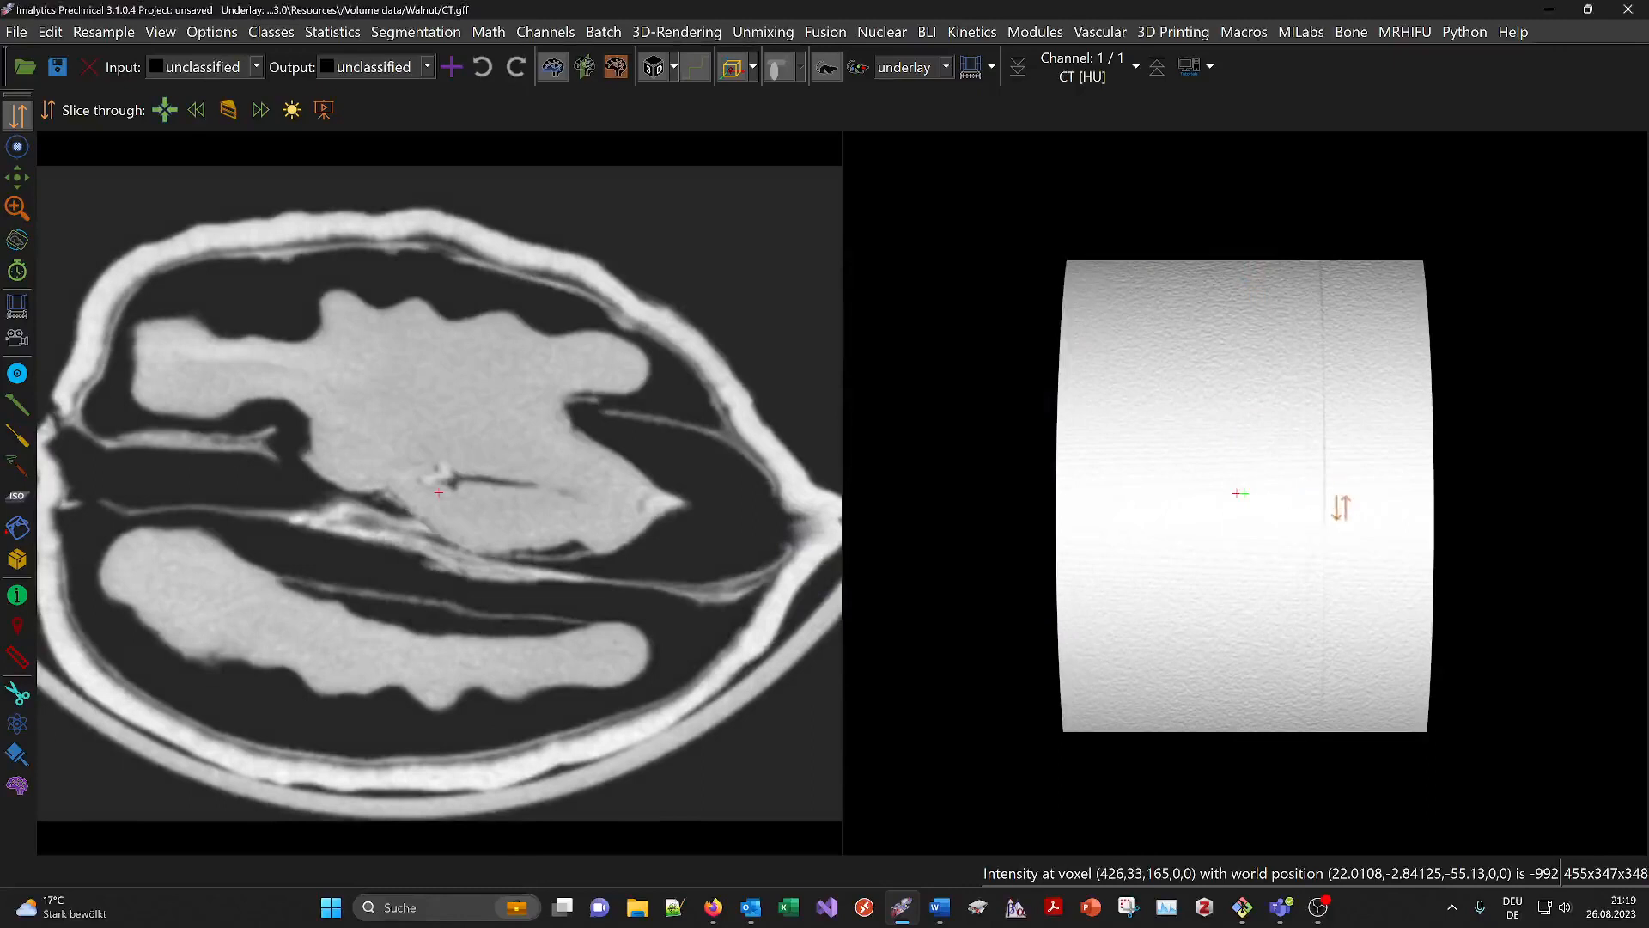
Step: Examine the walnut and the scanner bed beneath it by rotating the 3D rendering and browsing the slices
{"action": "left_click", "coordinate": [18, 240]}
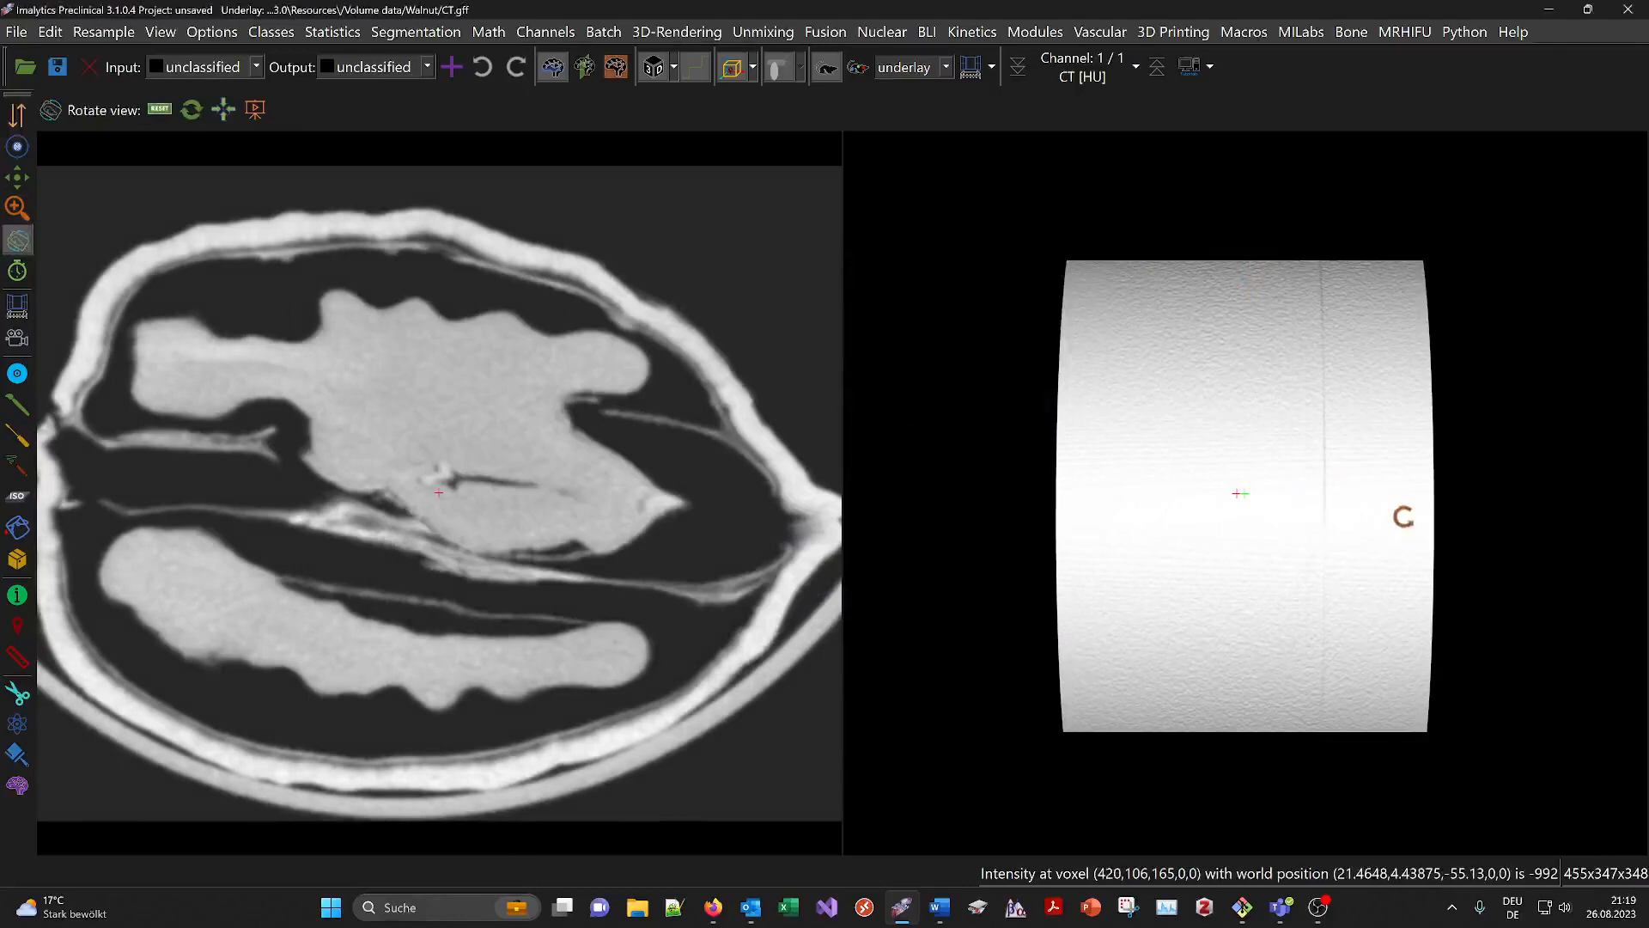
{"action": "left_click_drag", "start_coordinate": [1403, 504], "coordinate": [1336, 657]}
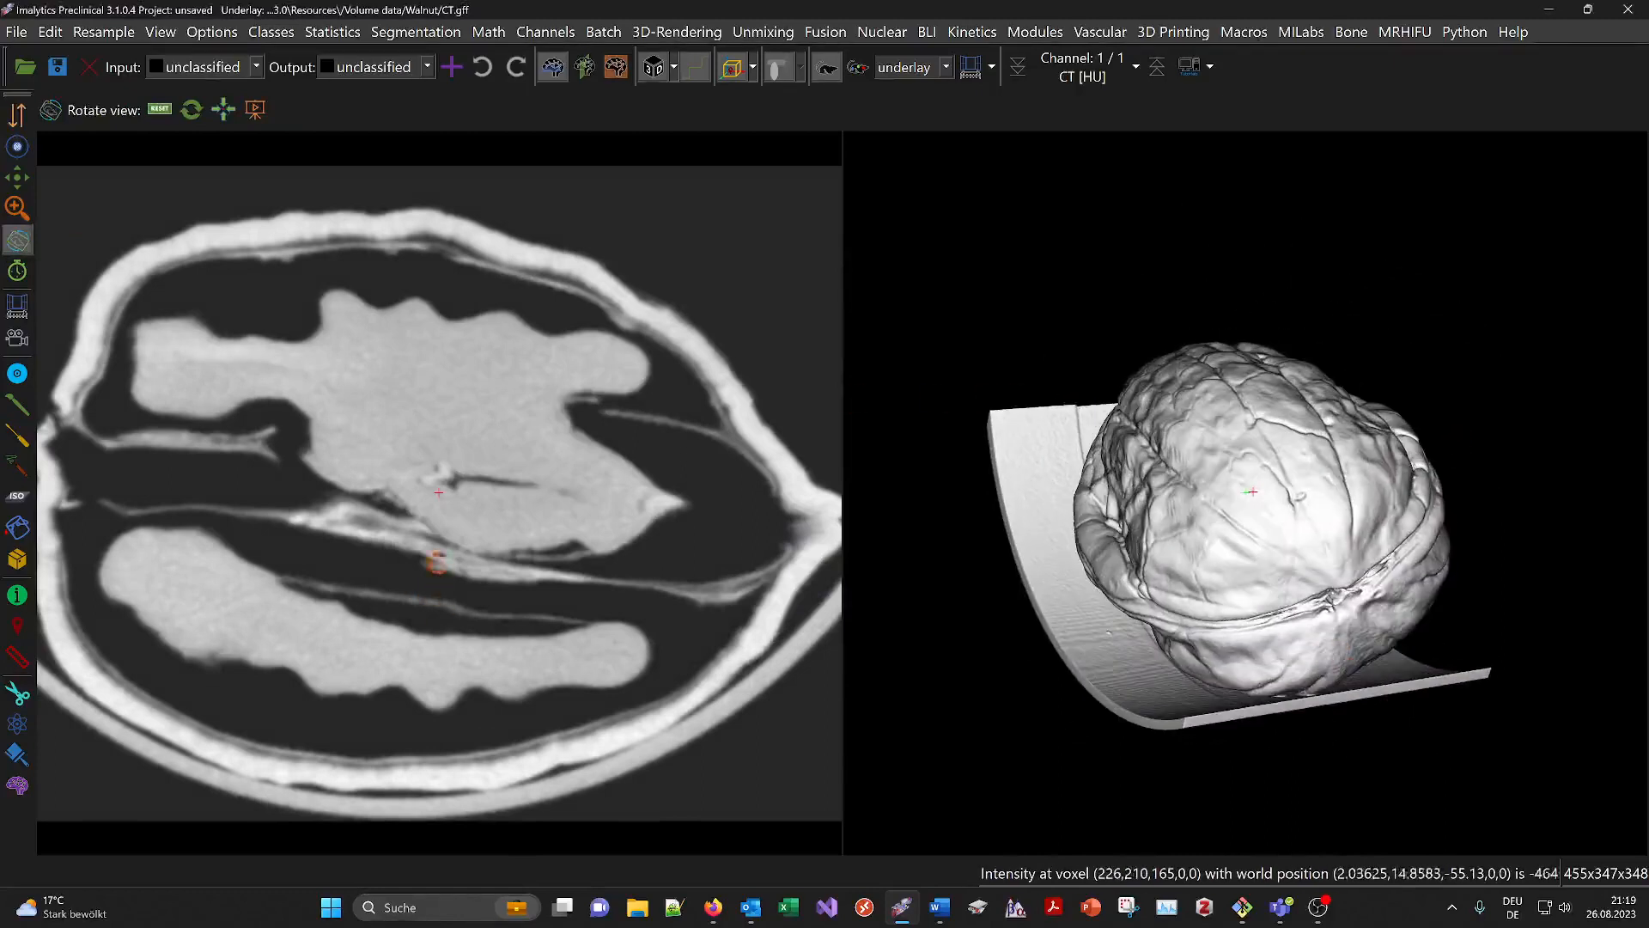
{"action": "left_click", "coordinate": [434, 563]}
{"action": "right_click_drag", "start_coordinate": [440, 587], "coordinate": [456, 533]}
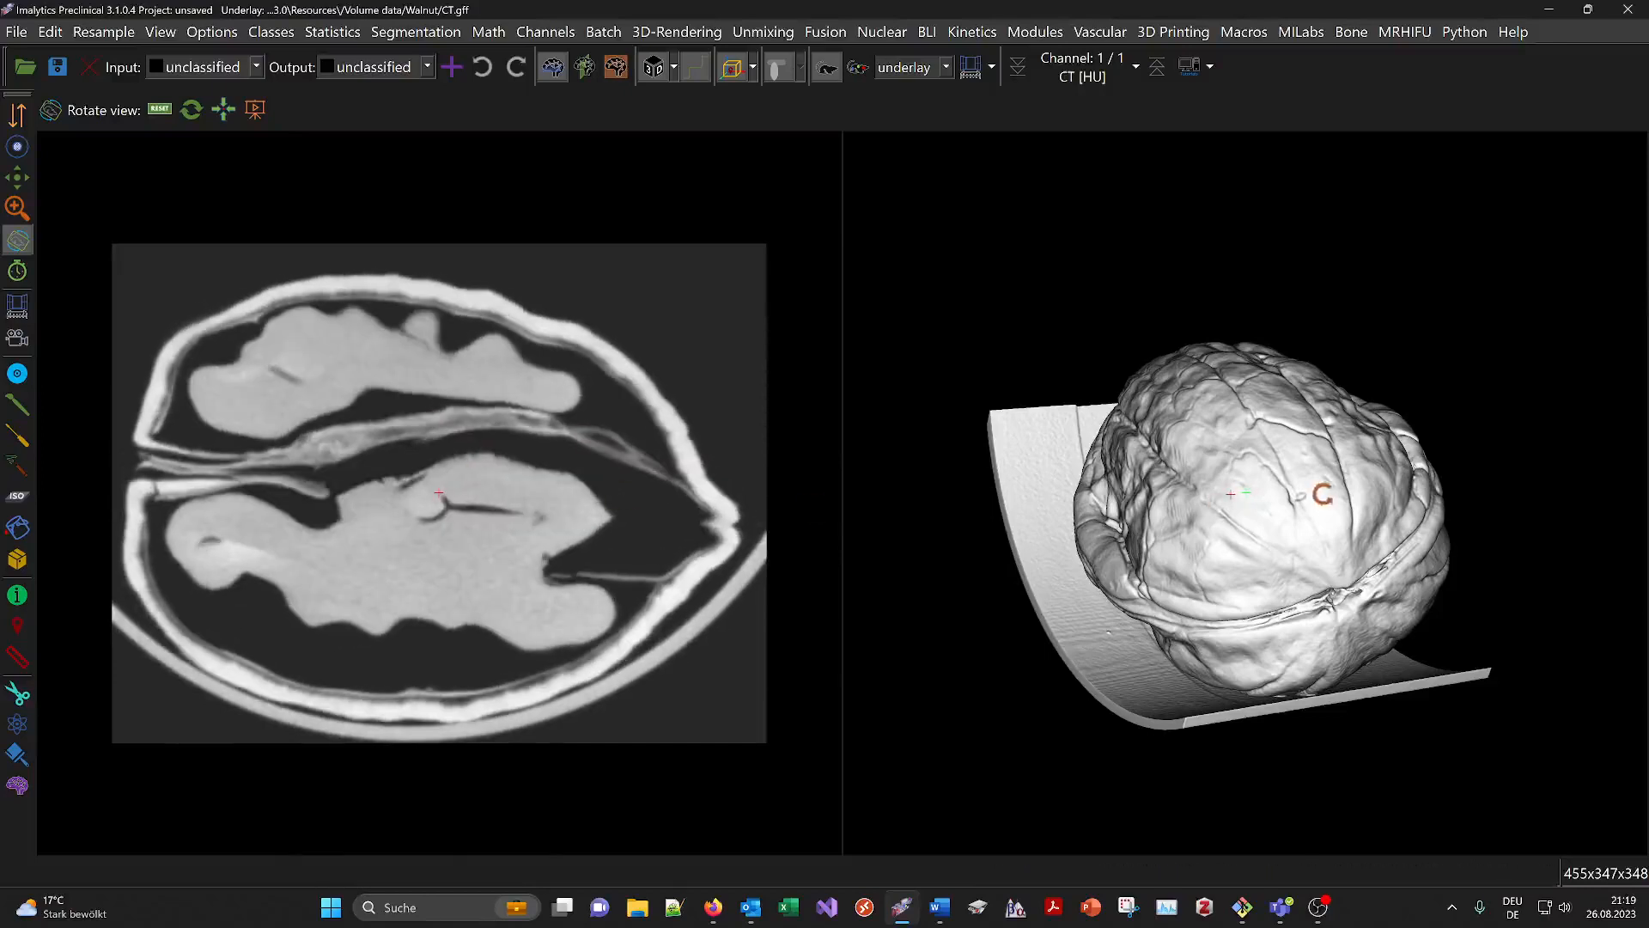
{"action": "left_click_drag", "start_coordinate": [1190, 599], "coordinate": [1312, 560]}
{"action": "scroll", "coordinate": [1312, 562], "scroll_direction": "up", "scroll_amount": 3}
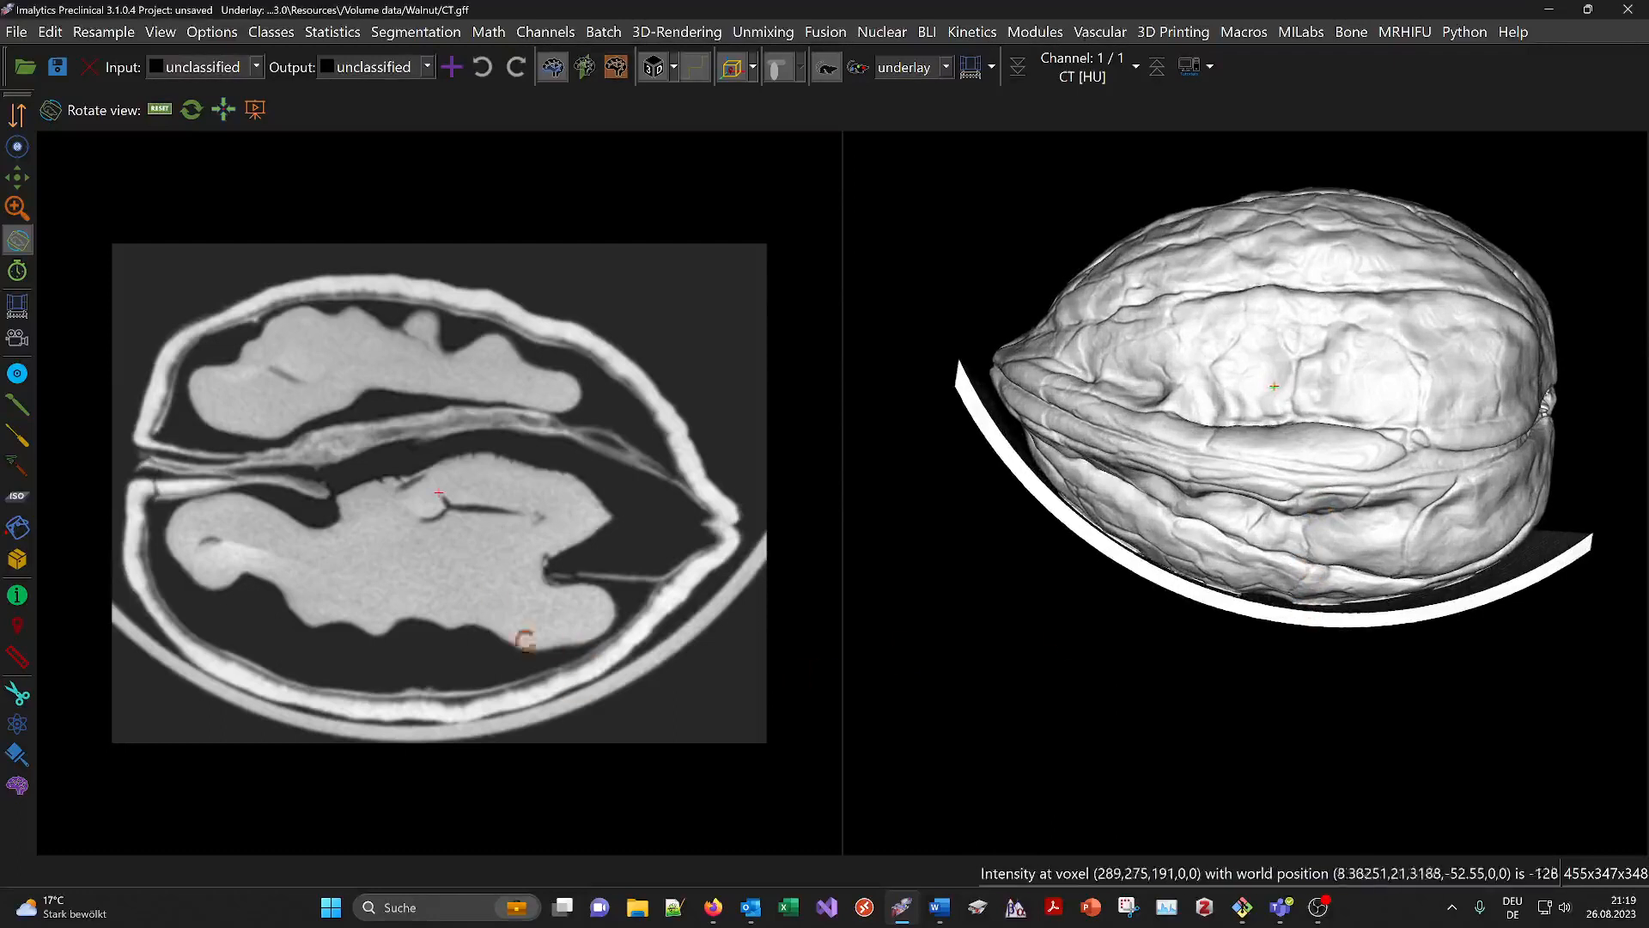
{"action": "right_click_drag", "start_coordinate": [491, 601], "coordinate": [455, 596]}
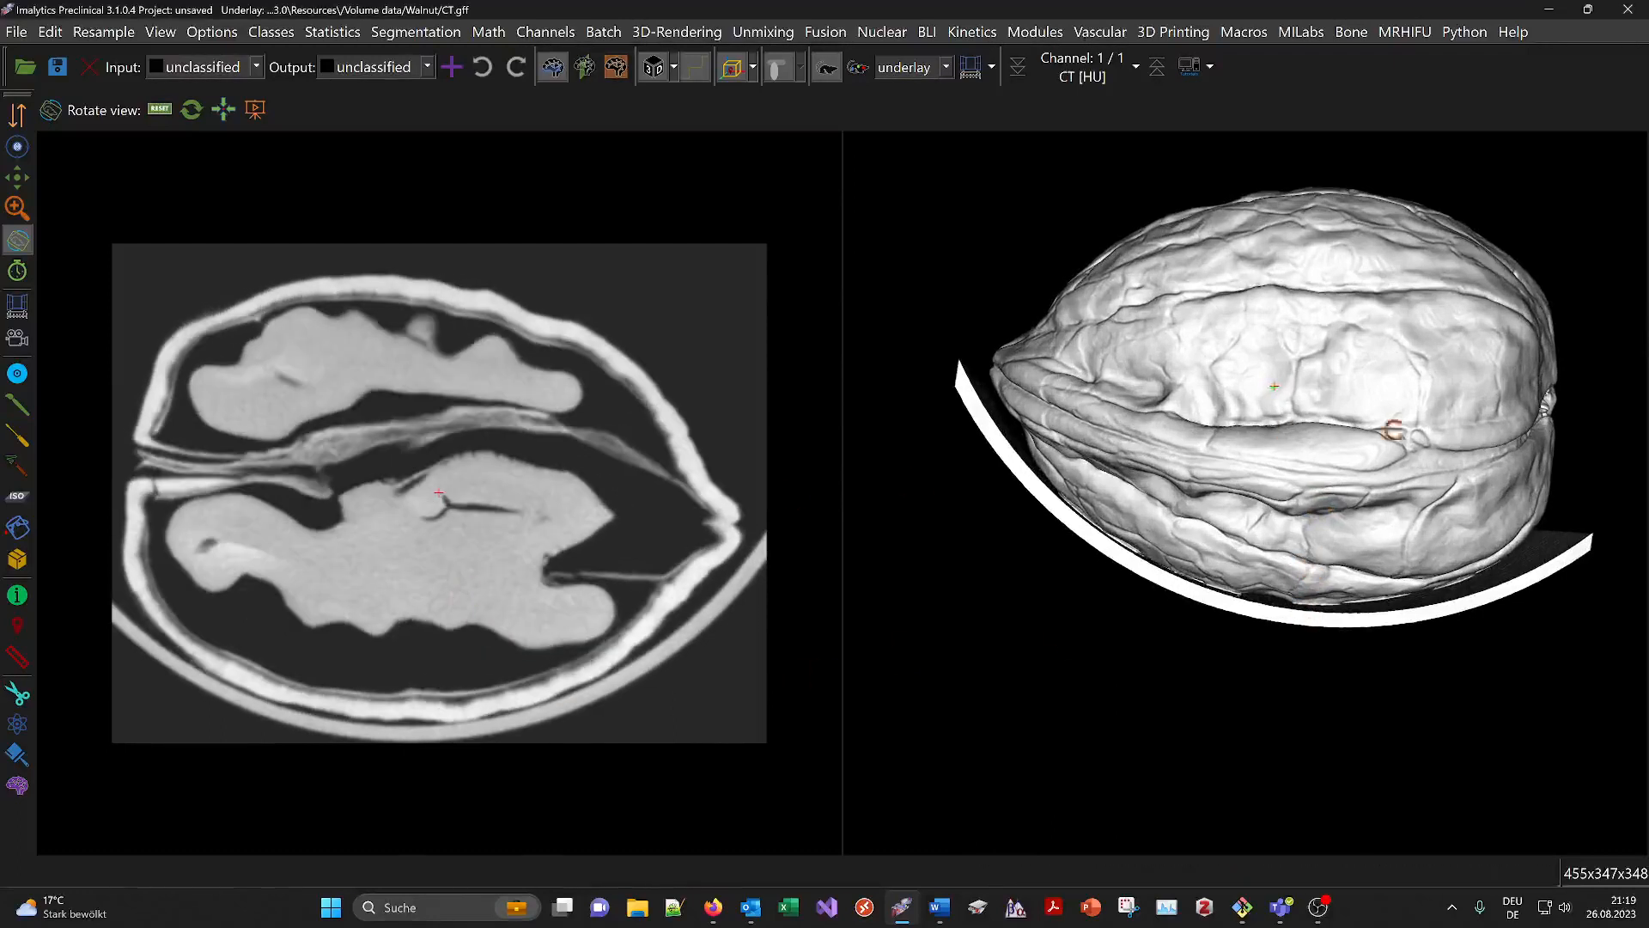
{"action": "scroll", "coordinate": [1354, 486], "scroll_direction": "down", "scroll_amount": 5}
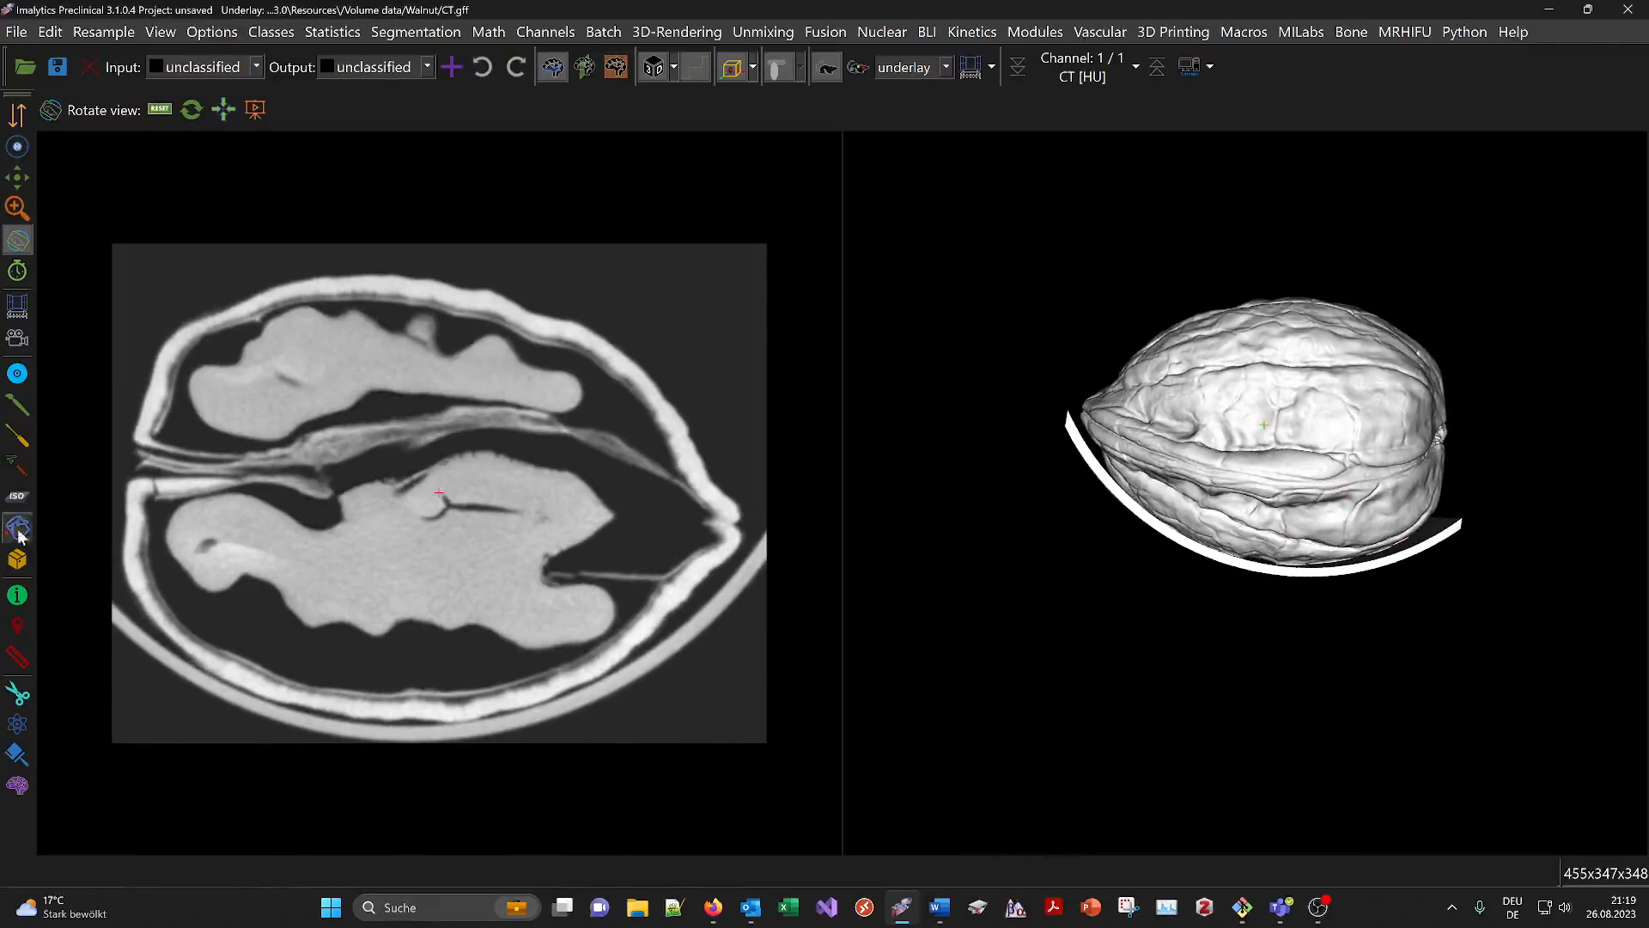
{"action": "left_click_drag", "start_coordinate": [1412, 443], "coordinate": [1335, 509]}
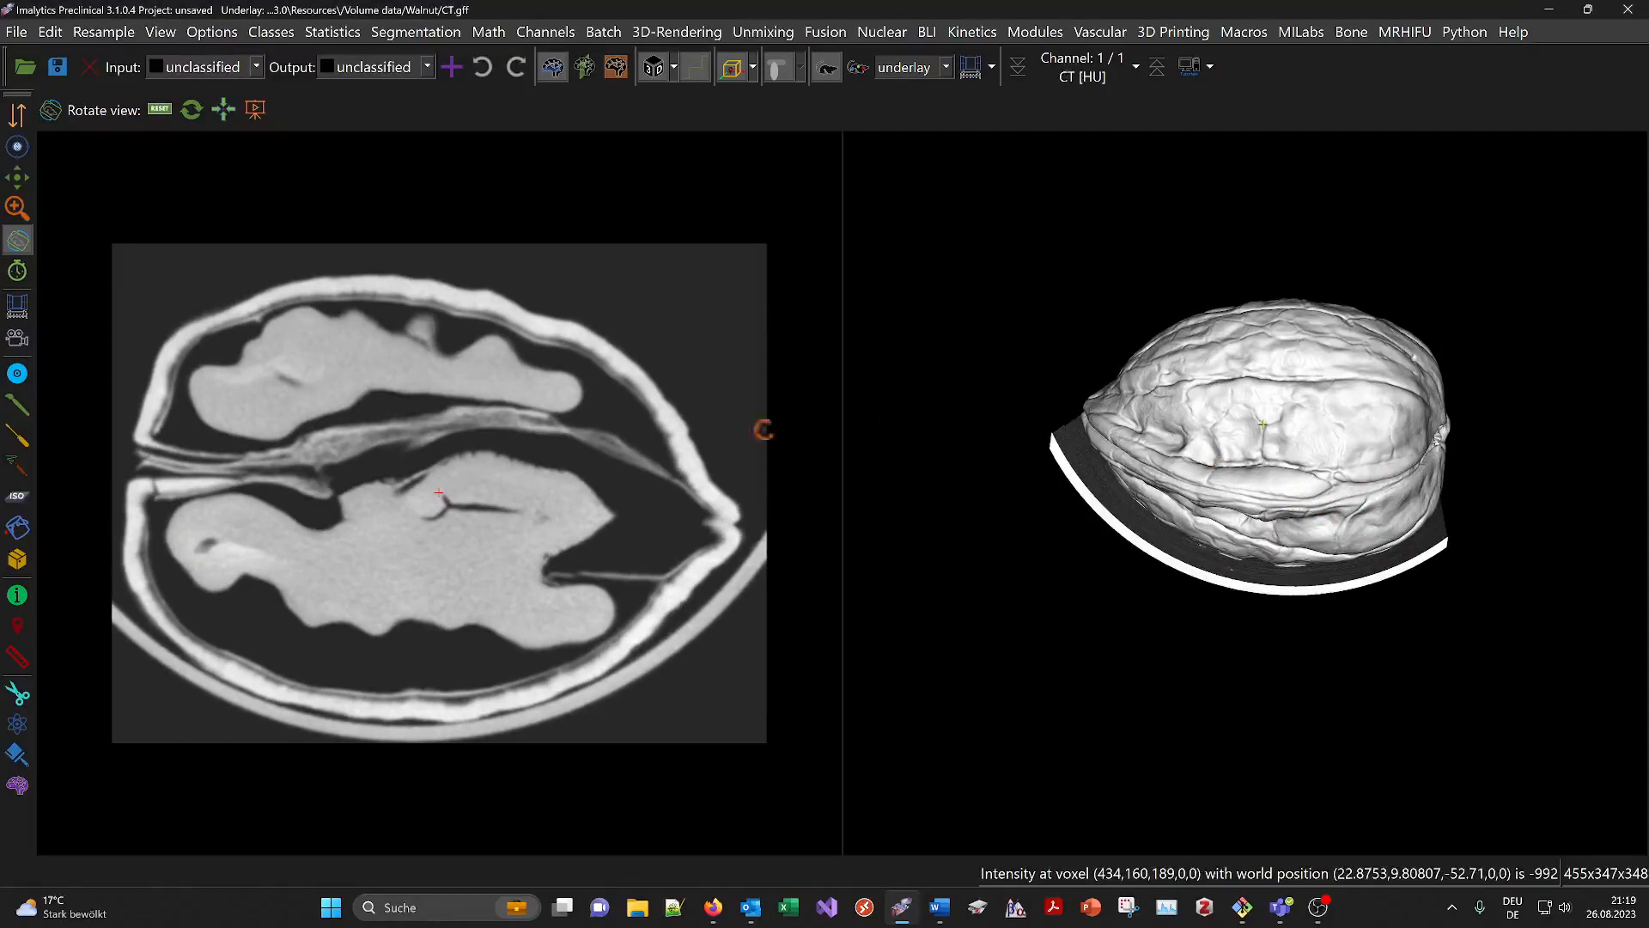
Step: Add a new segmentation class named Tmp
{"action": "left_click", "coordinate": [453, 69]}
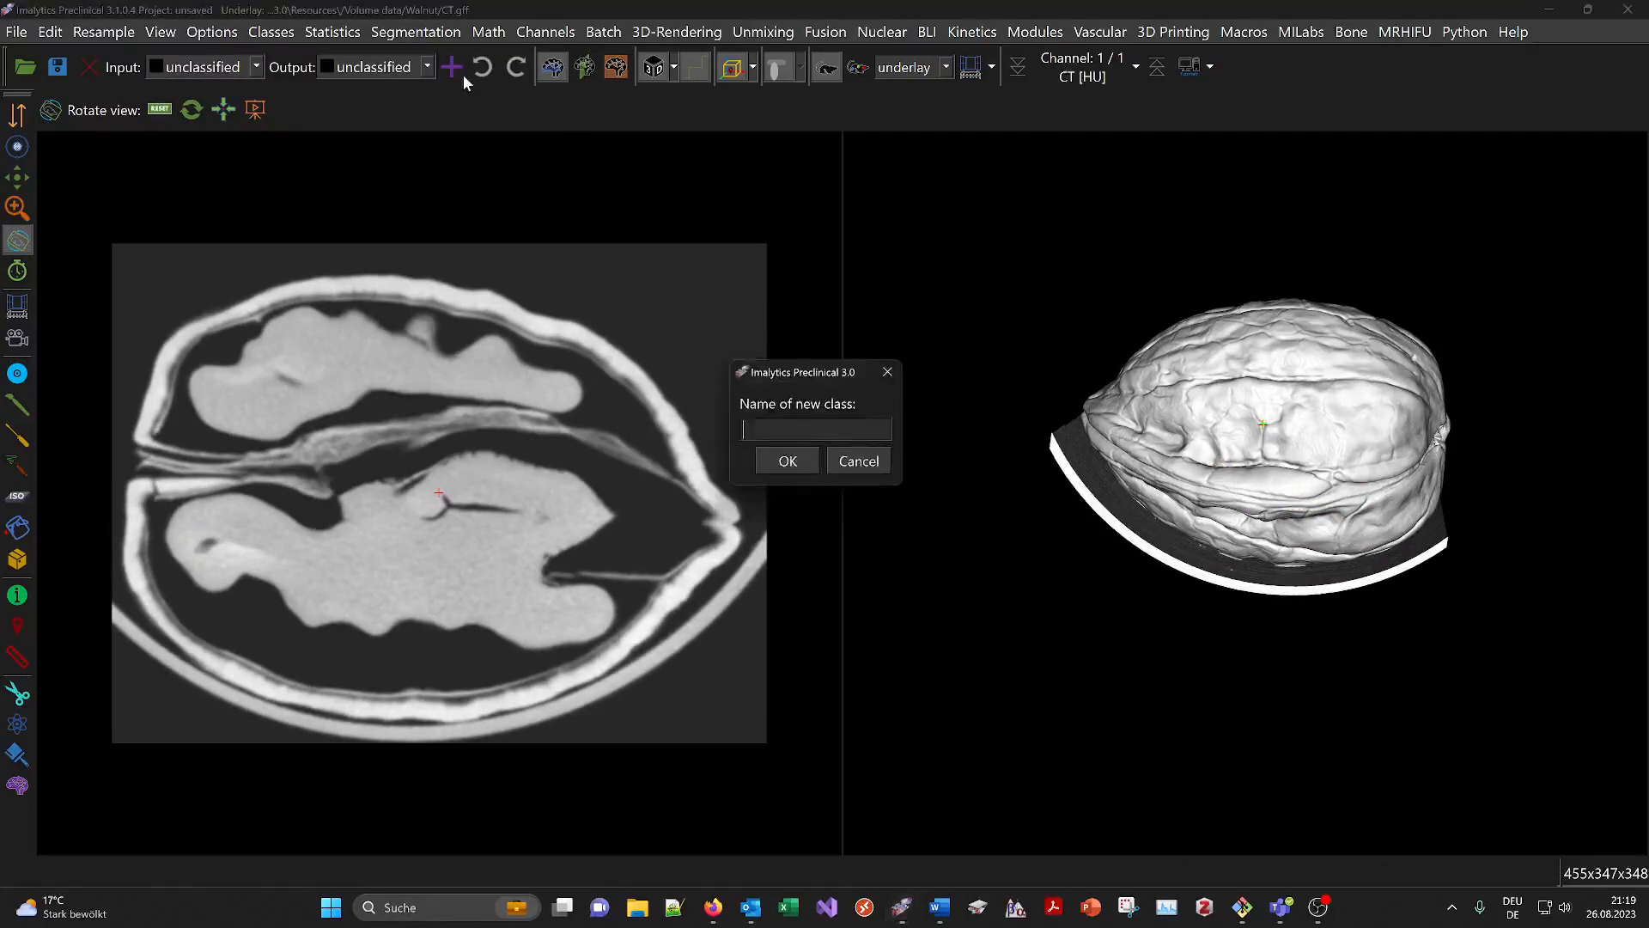
{"action": "type", "text": "Tmp"}
{"action": "key", "text": "Return"}
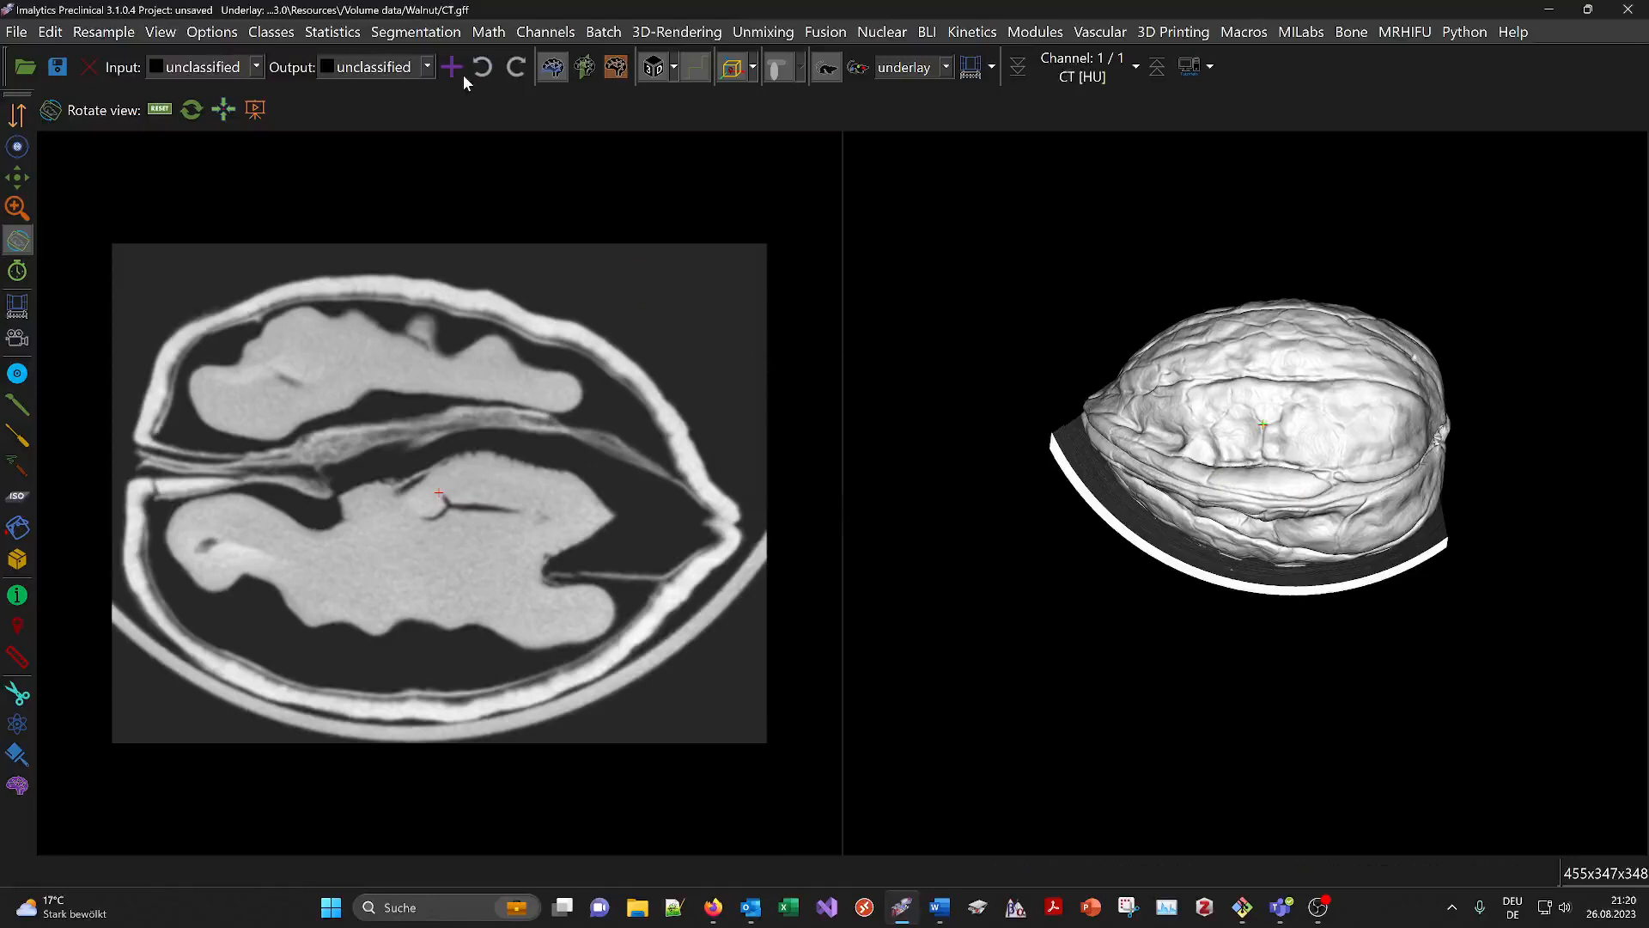
Step: Threshold the CT underlay above -400 HU into the Tmp class
{"action": "right_click", "coordinate": [405, 375]}
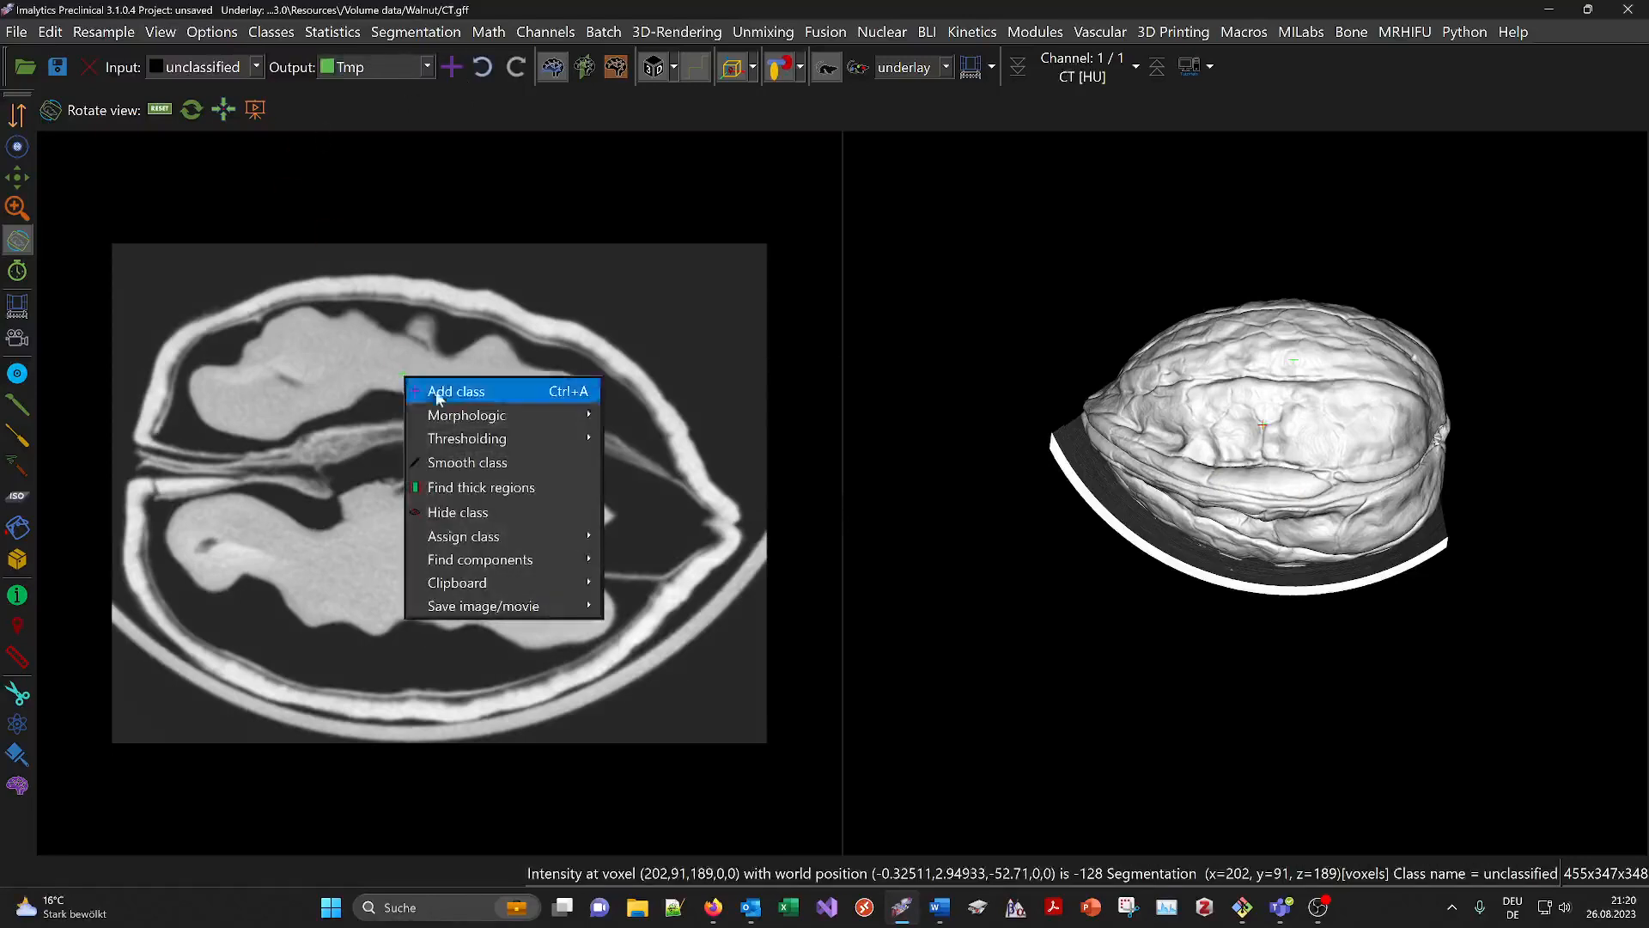
{"action": "mouse_move", "coordinate": [463, 440]}
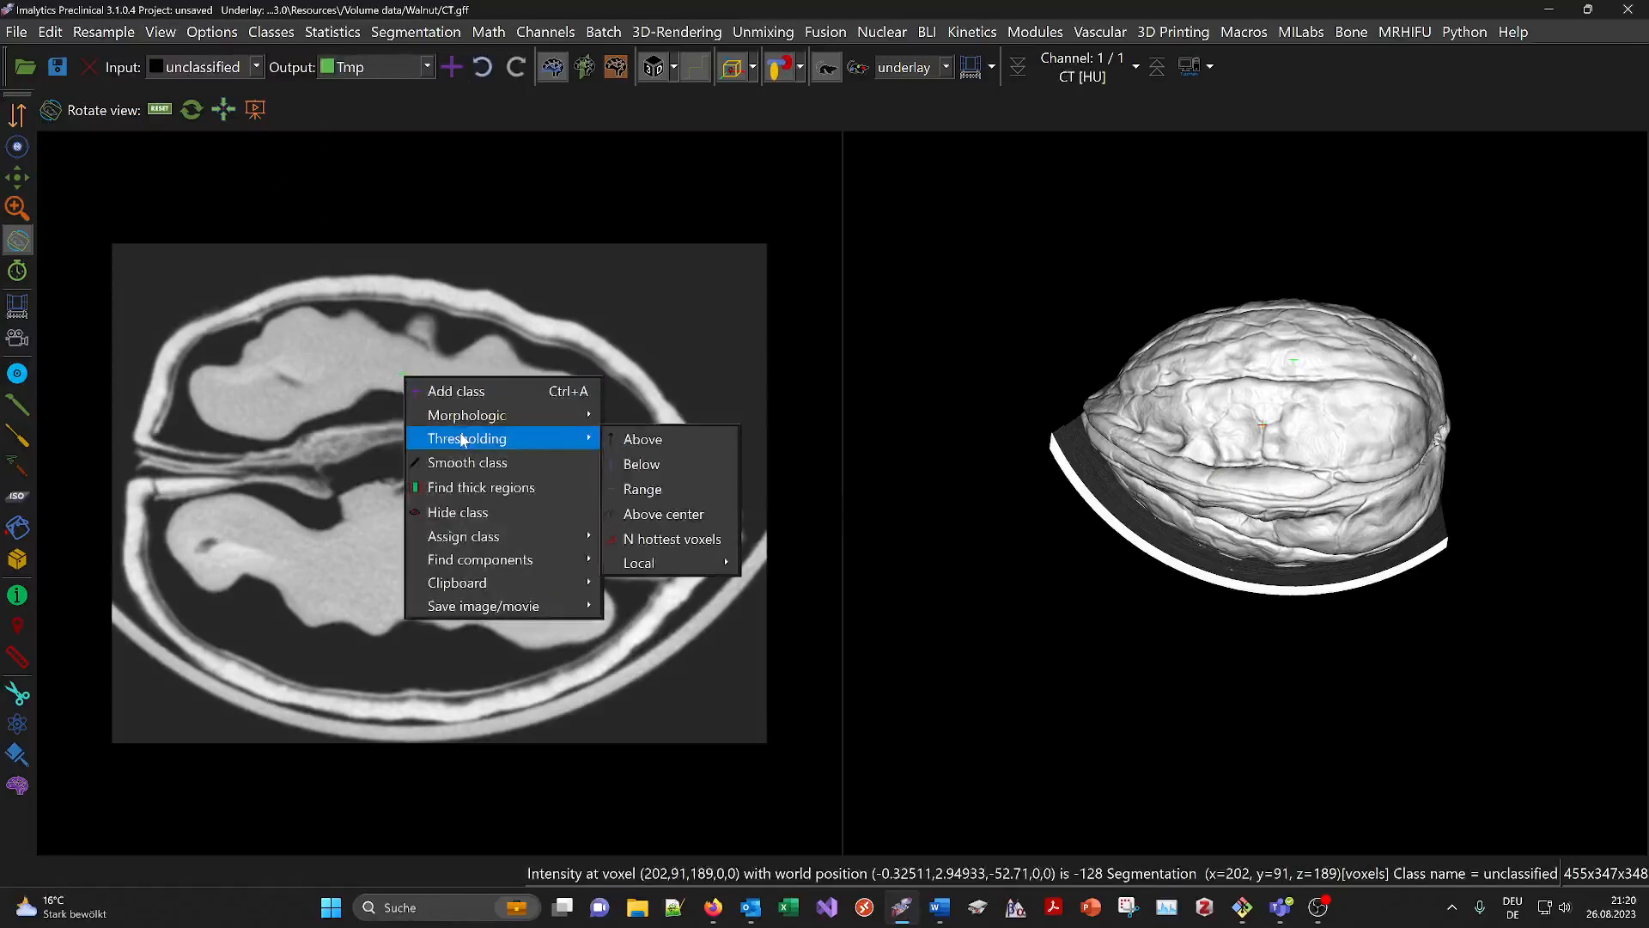
{"action": "left_click", "coordinate": [644, 439]}
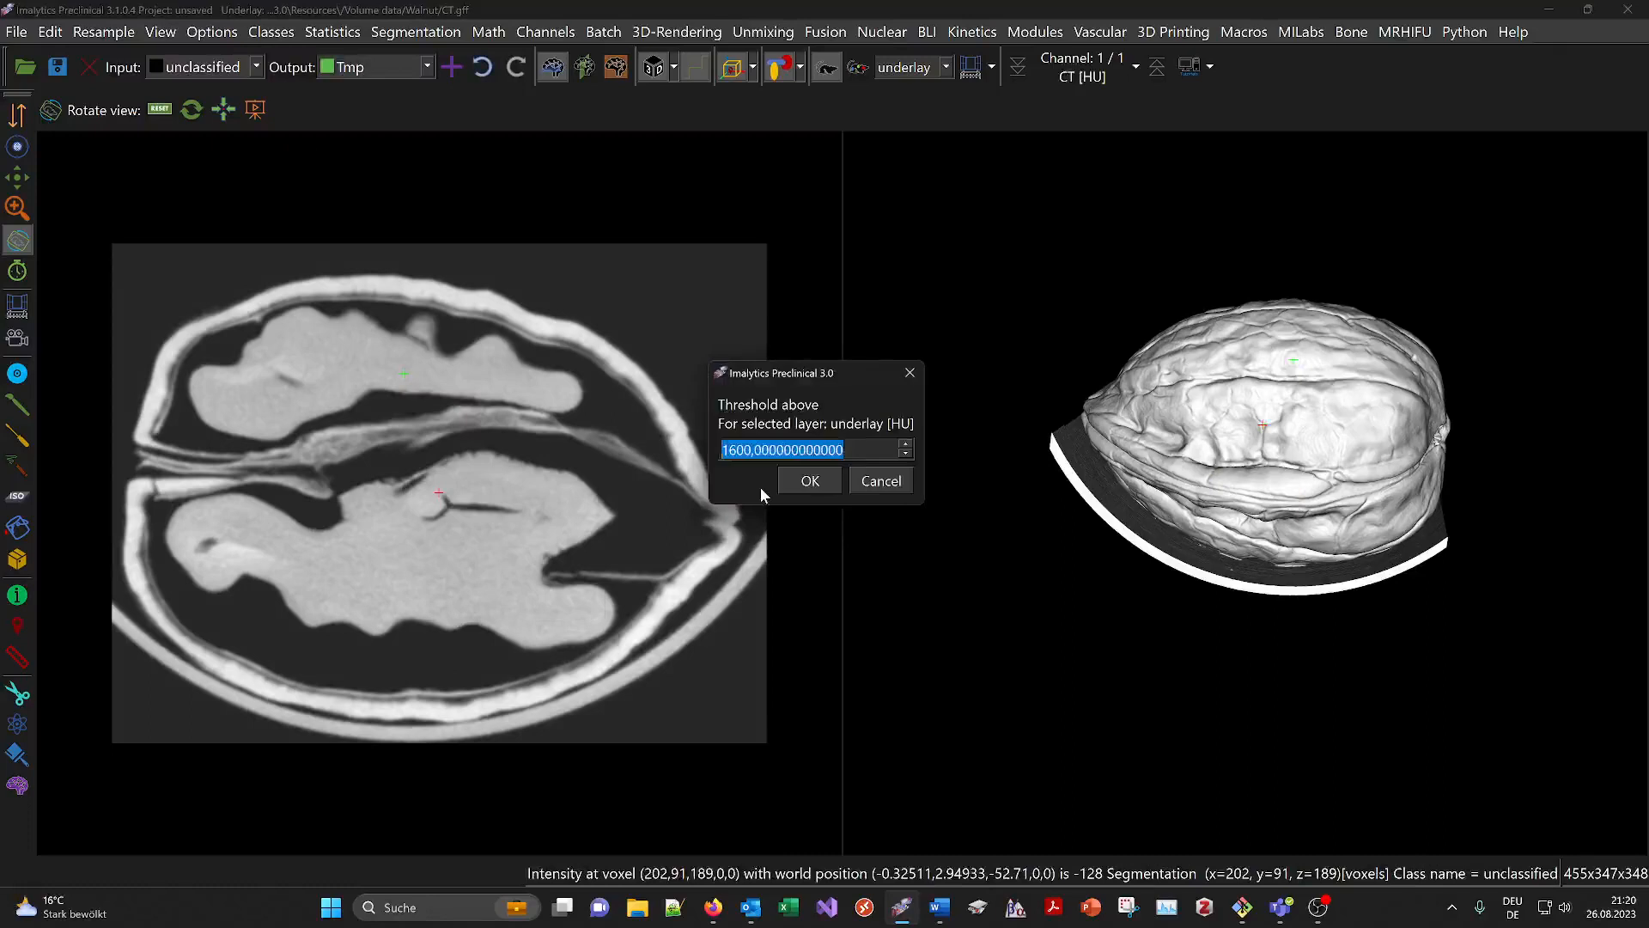
{"action": "type", "text": "-"}
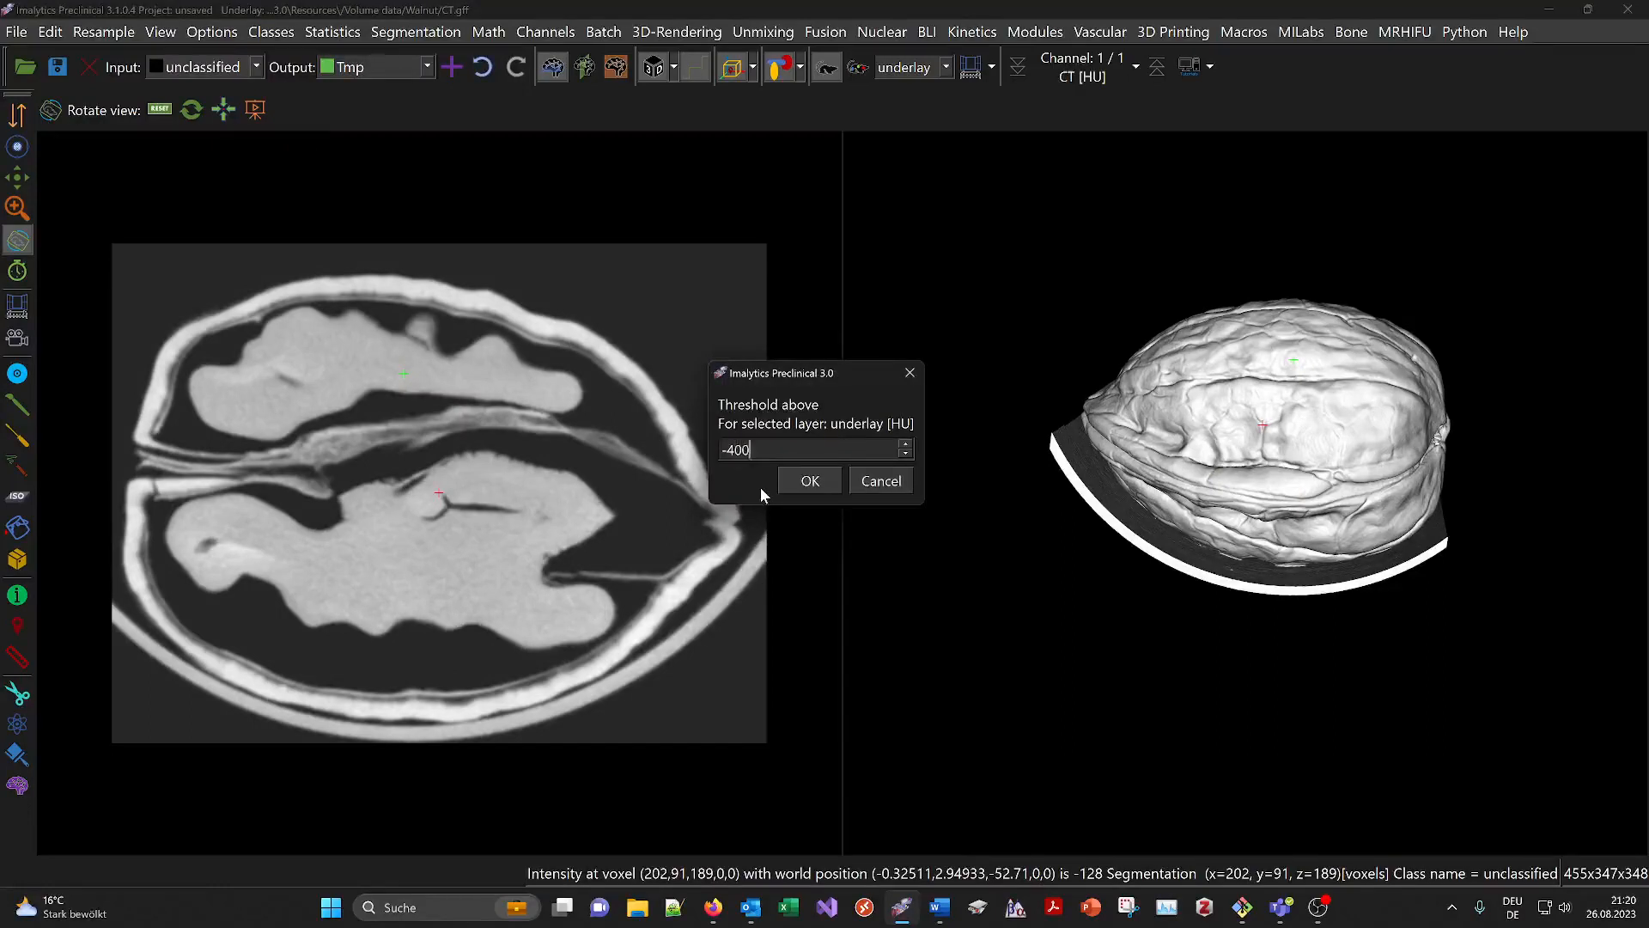
{"action": "type", "text": "400"}
{"action": "key", "text": "Return"}
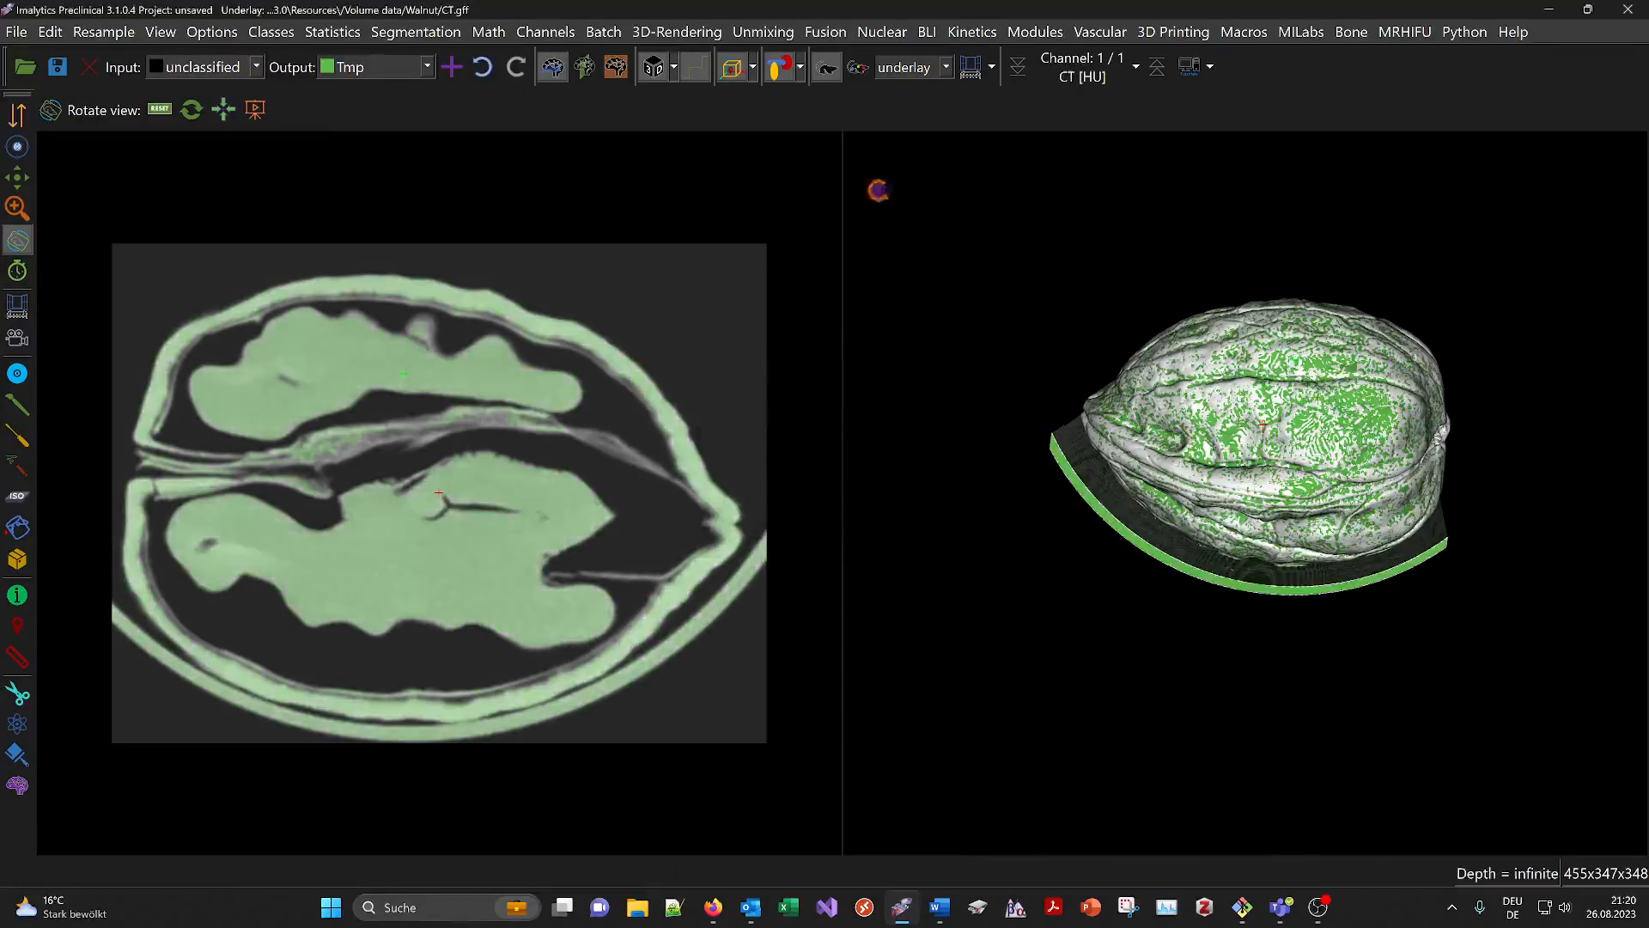
Step: Hide the CT underlay and rotate the segmented 3D model to view the underside of the bed
{"action": "left_click", "coordinate": [825, 68]}
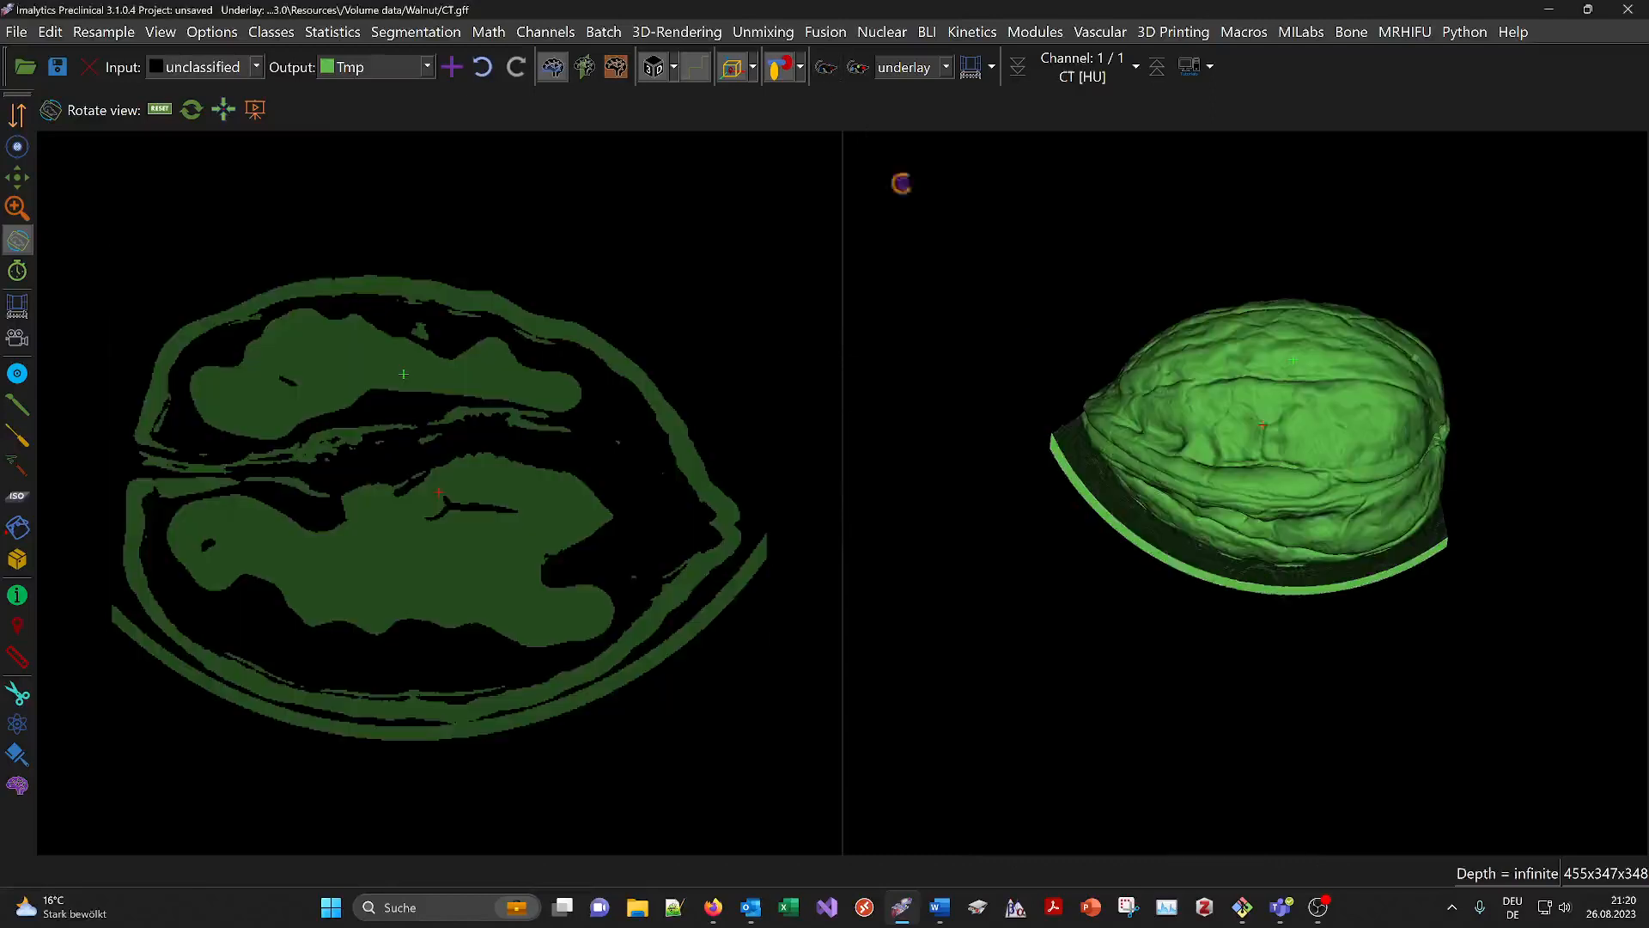
{"action": "left_click_drag", "start_coordinate": [1272, 481], "coordinate": [1186, 520]}
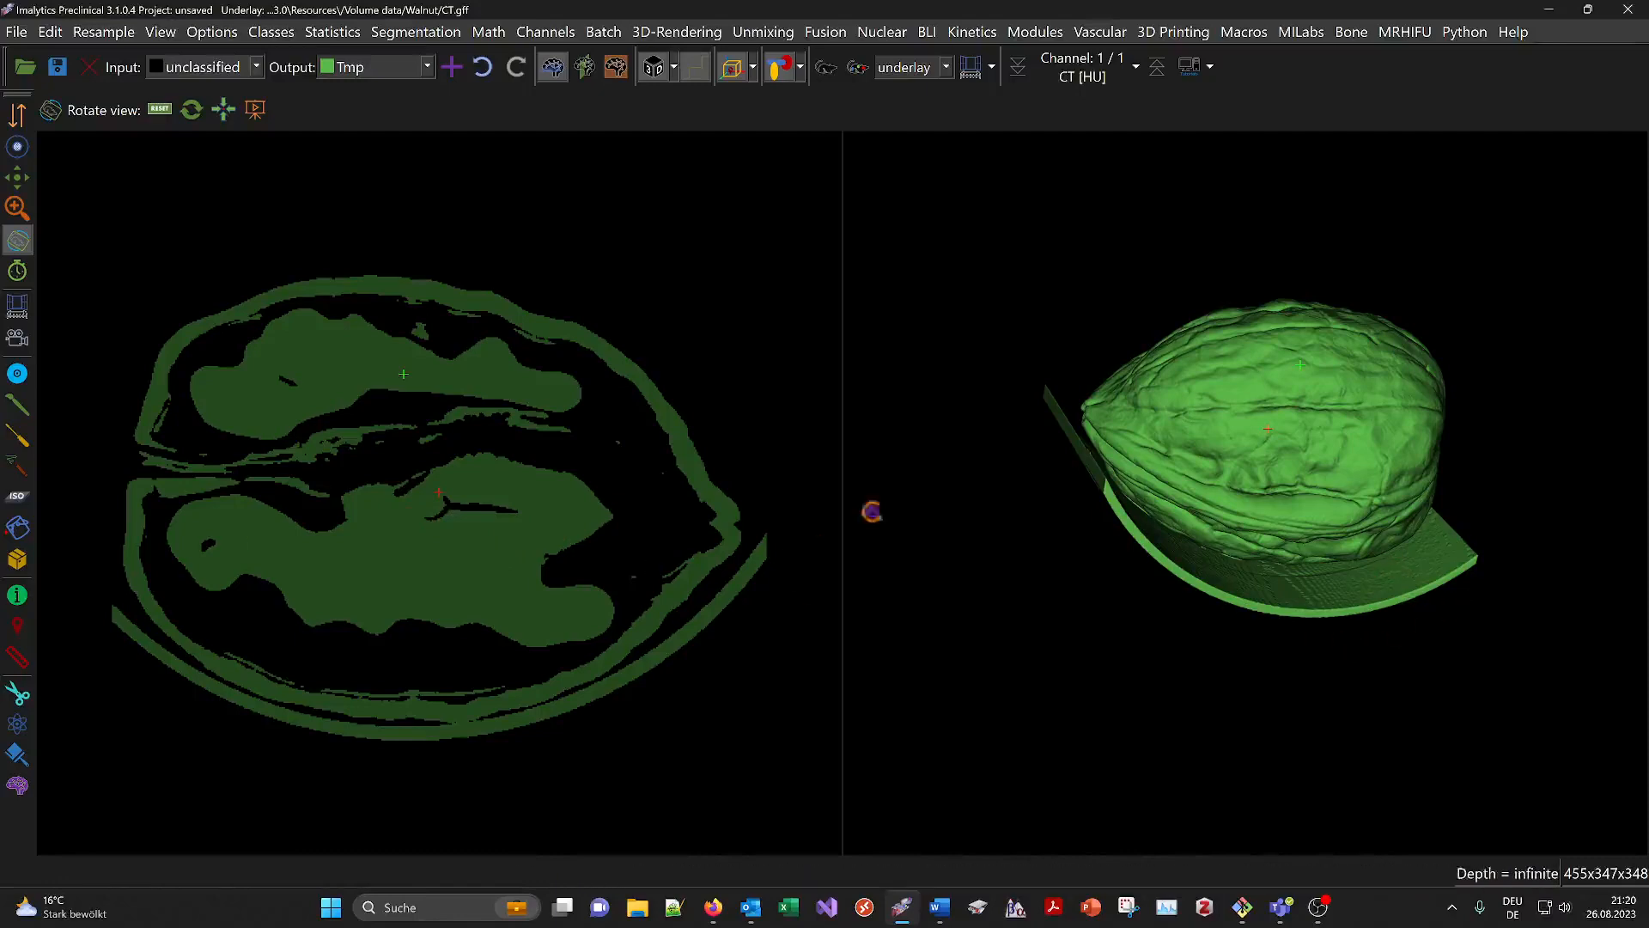
{"action": "left_click_drag", "start_coordinate": [871, 512], "coordinate": [1280, 456]}
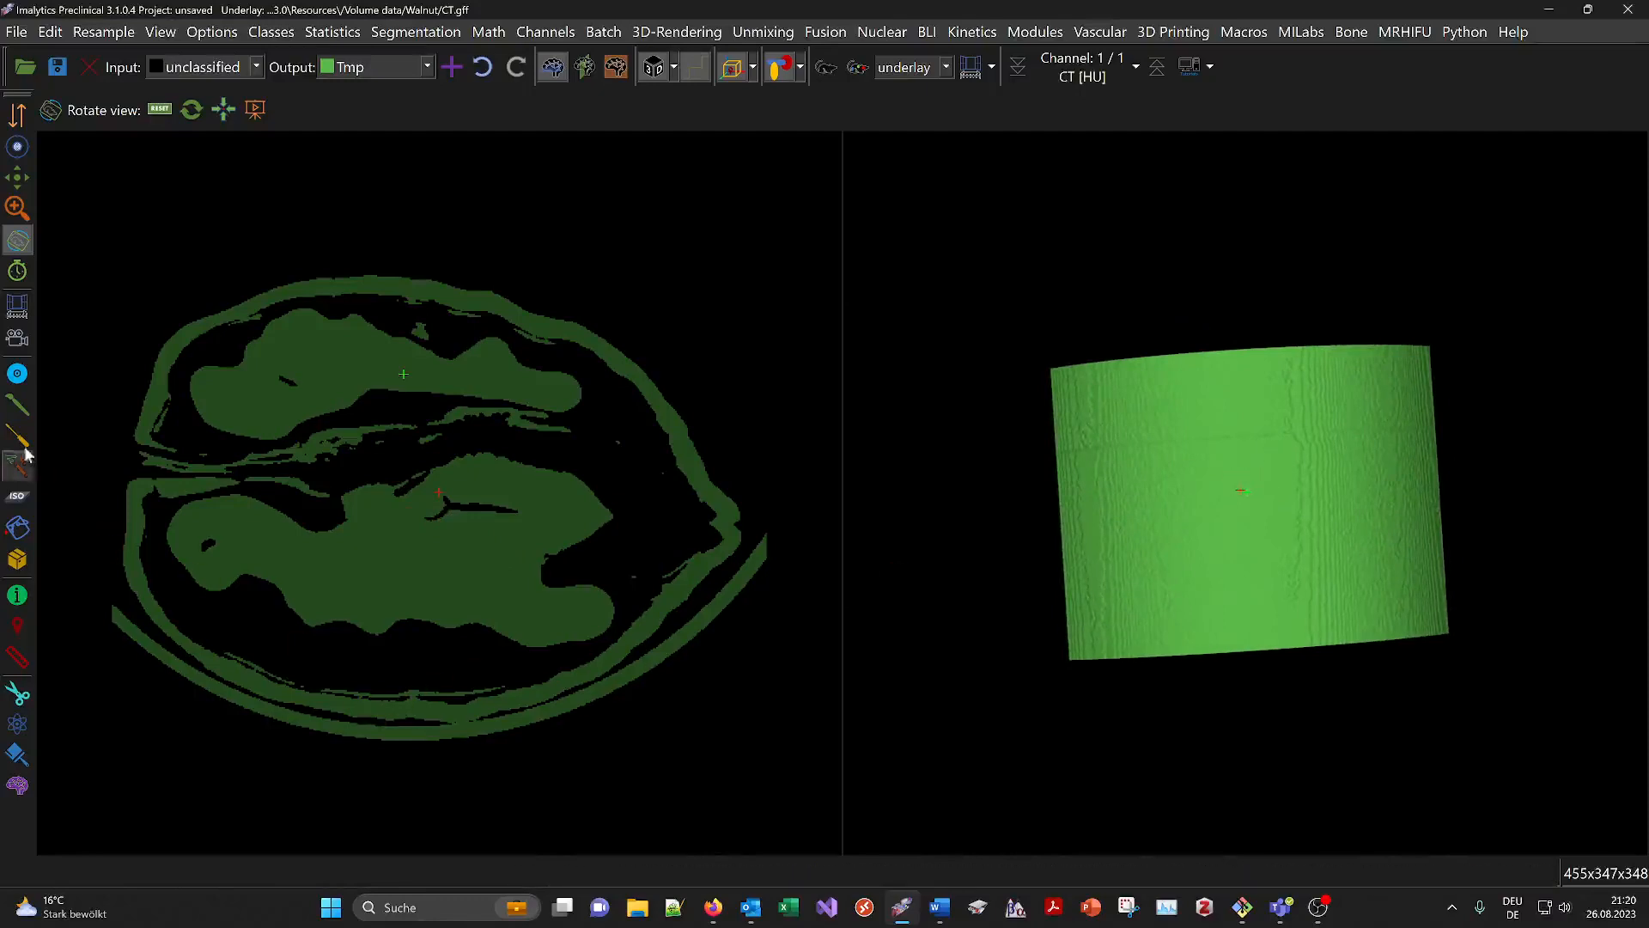
Step: Measure the thickness of the bed in the slice view without saving the measurement
{"action": "left_click", "coordinate": [12, 406]}
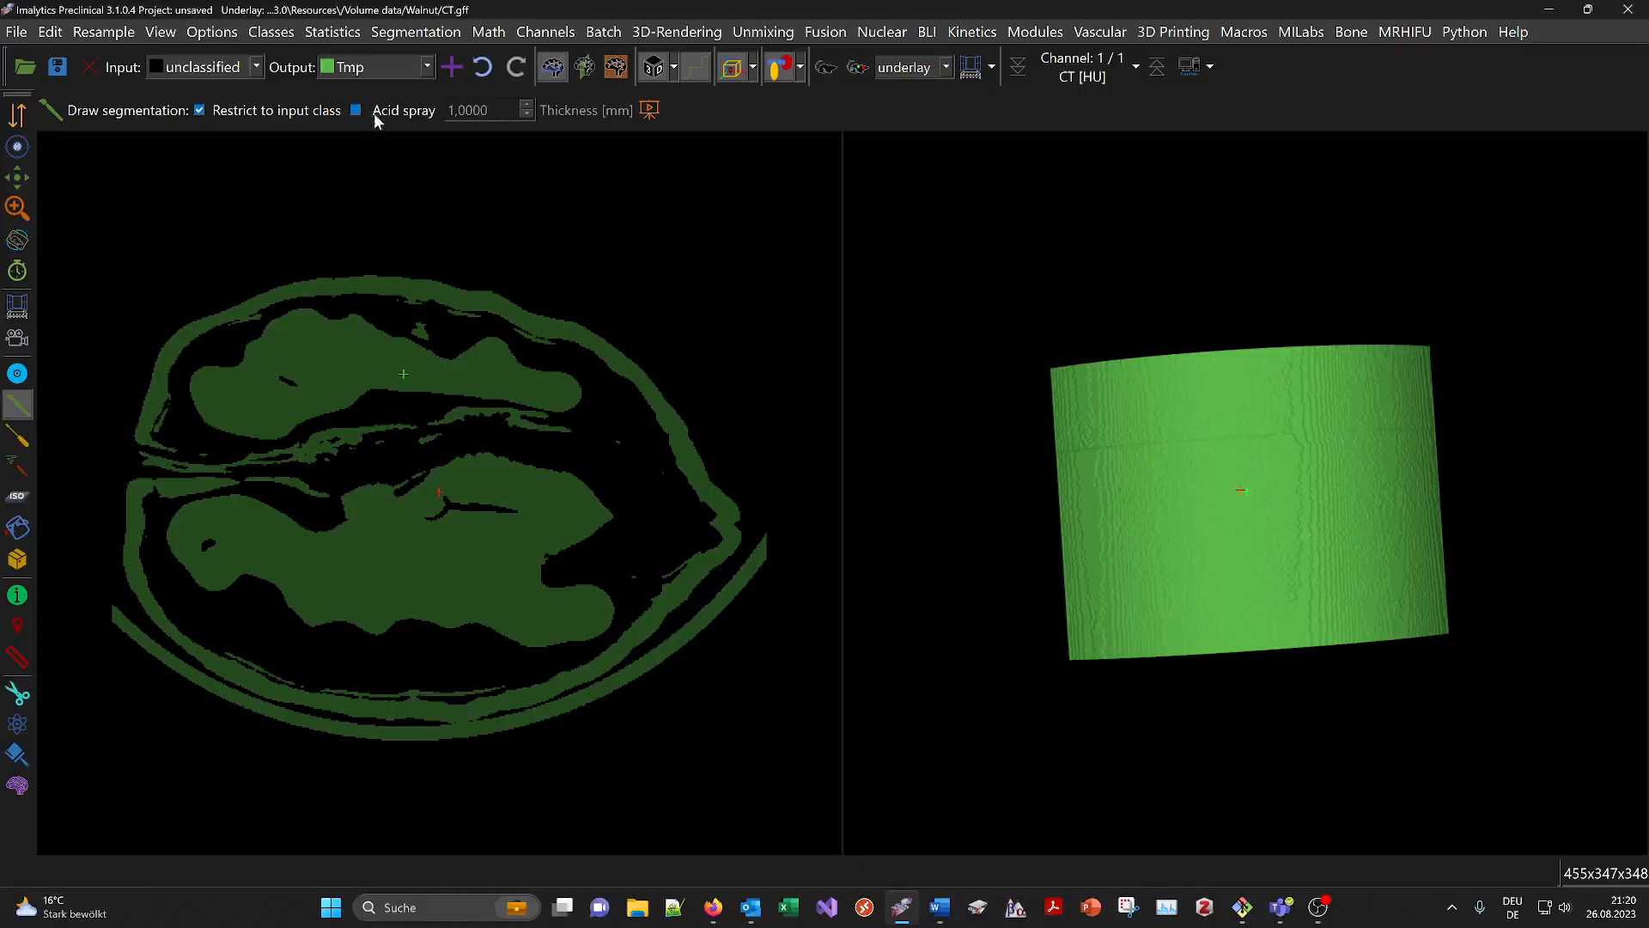
{"action": "left_click", "coordinate": [30, 661]}
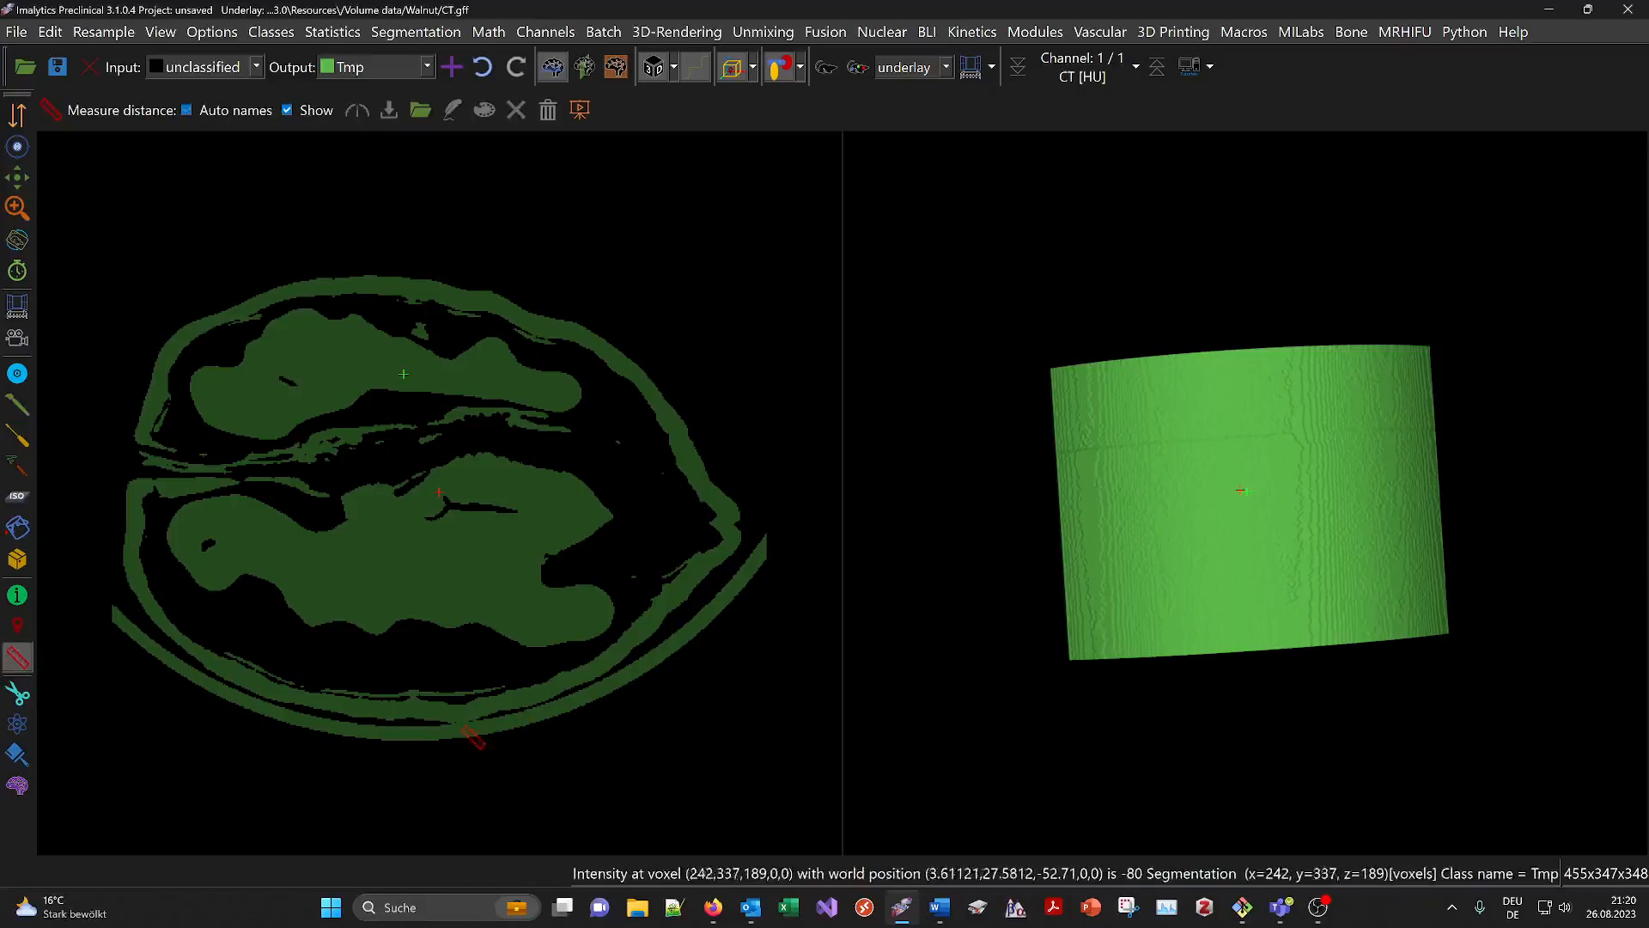
{"action": "scroll", "coordinate": [451, 599], "scroll_direction": "up", "scroll_amount": 5}
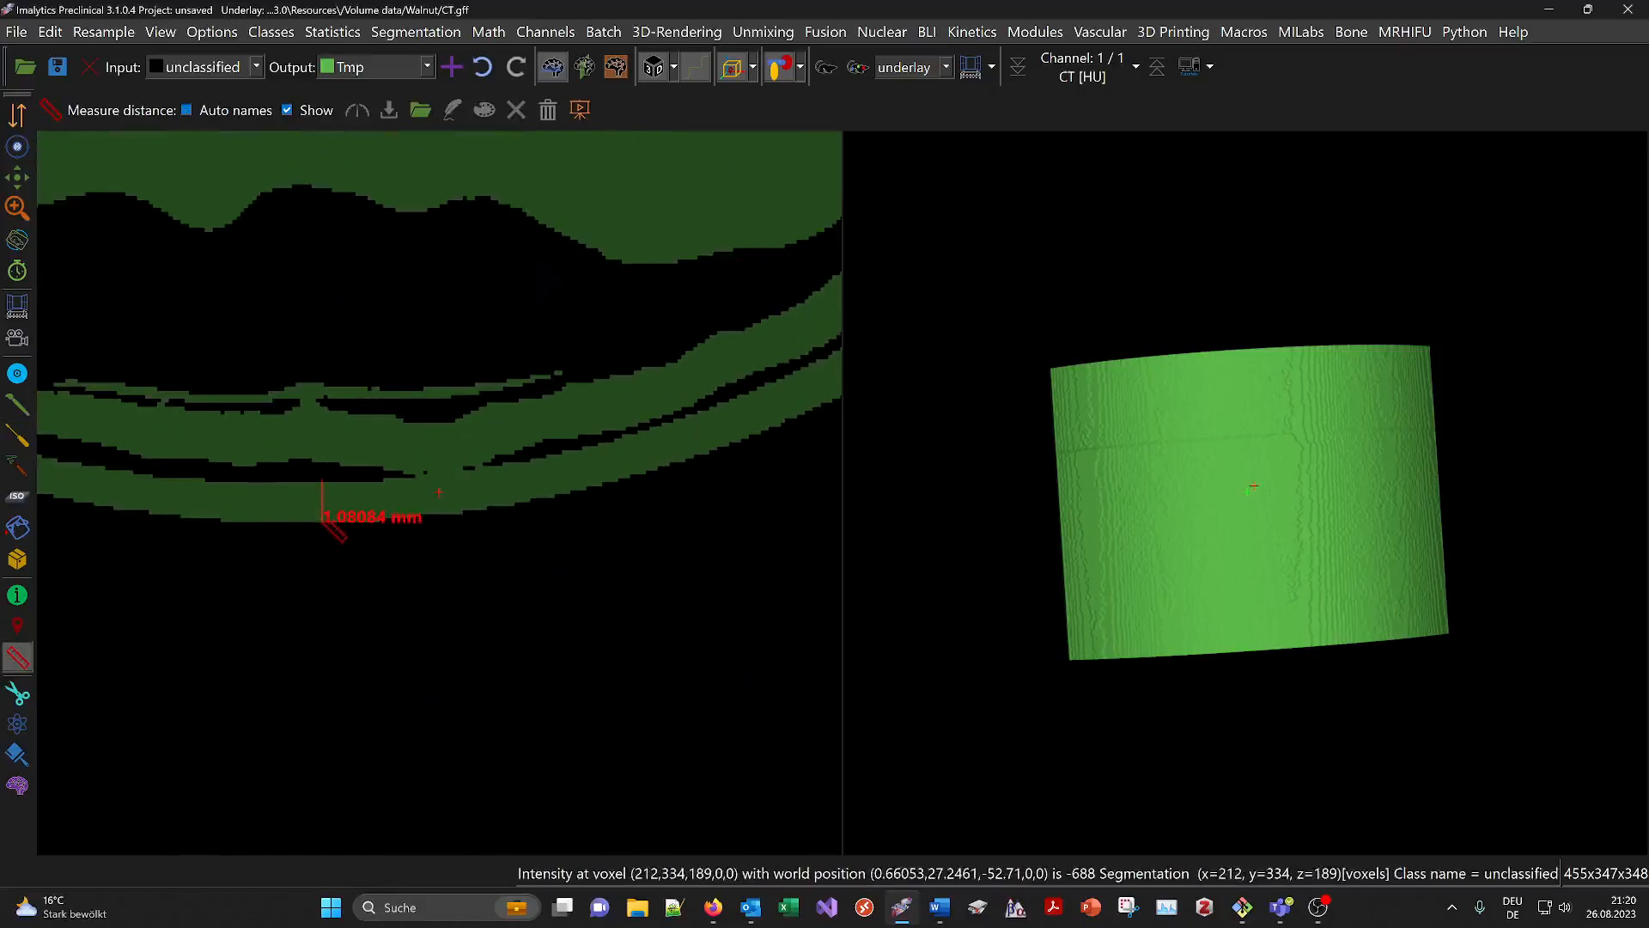
{"action": "left_click_drag", "start_coordinate": [323, 521], "coordinate": [322, 524]}
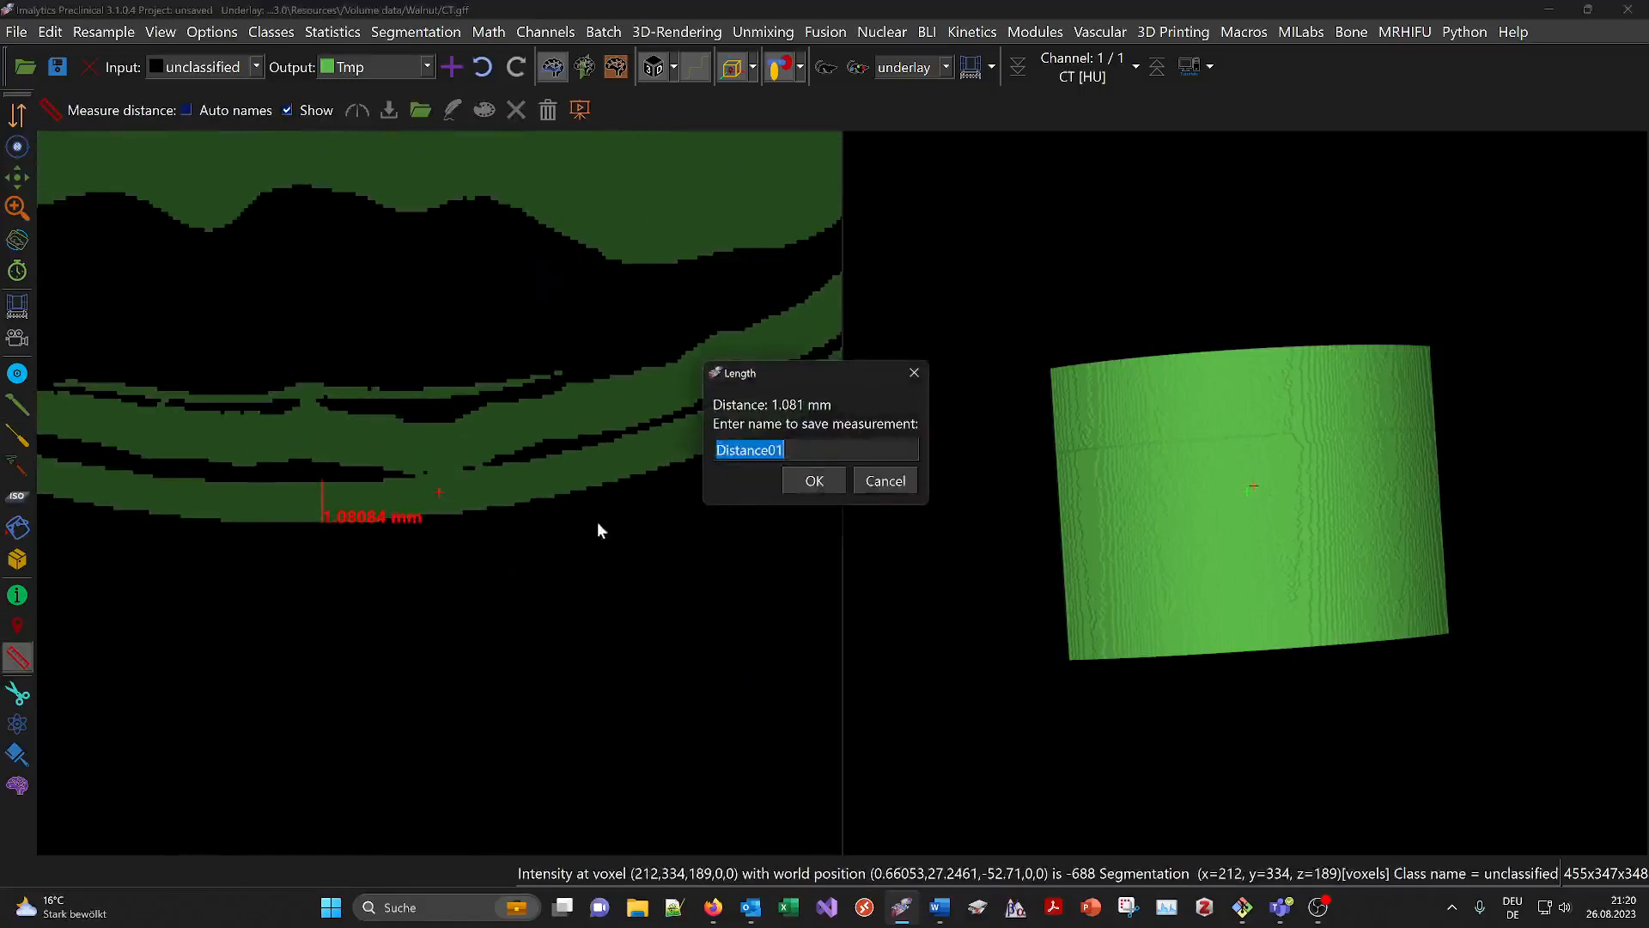
{"action": "left_click", "coordinate": [885, 481]}
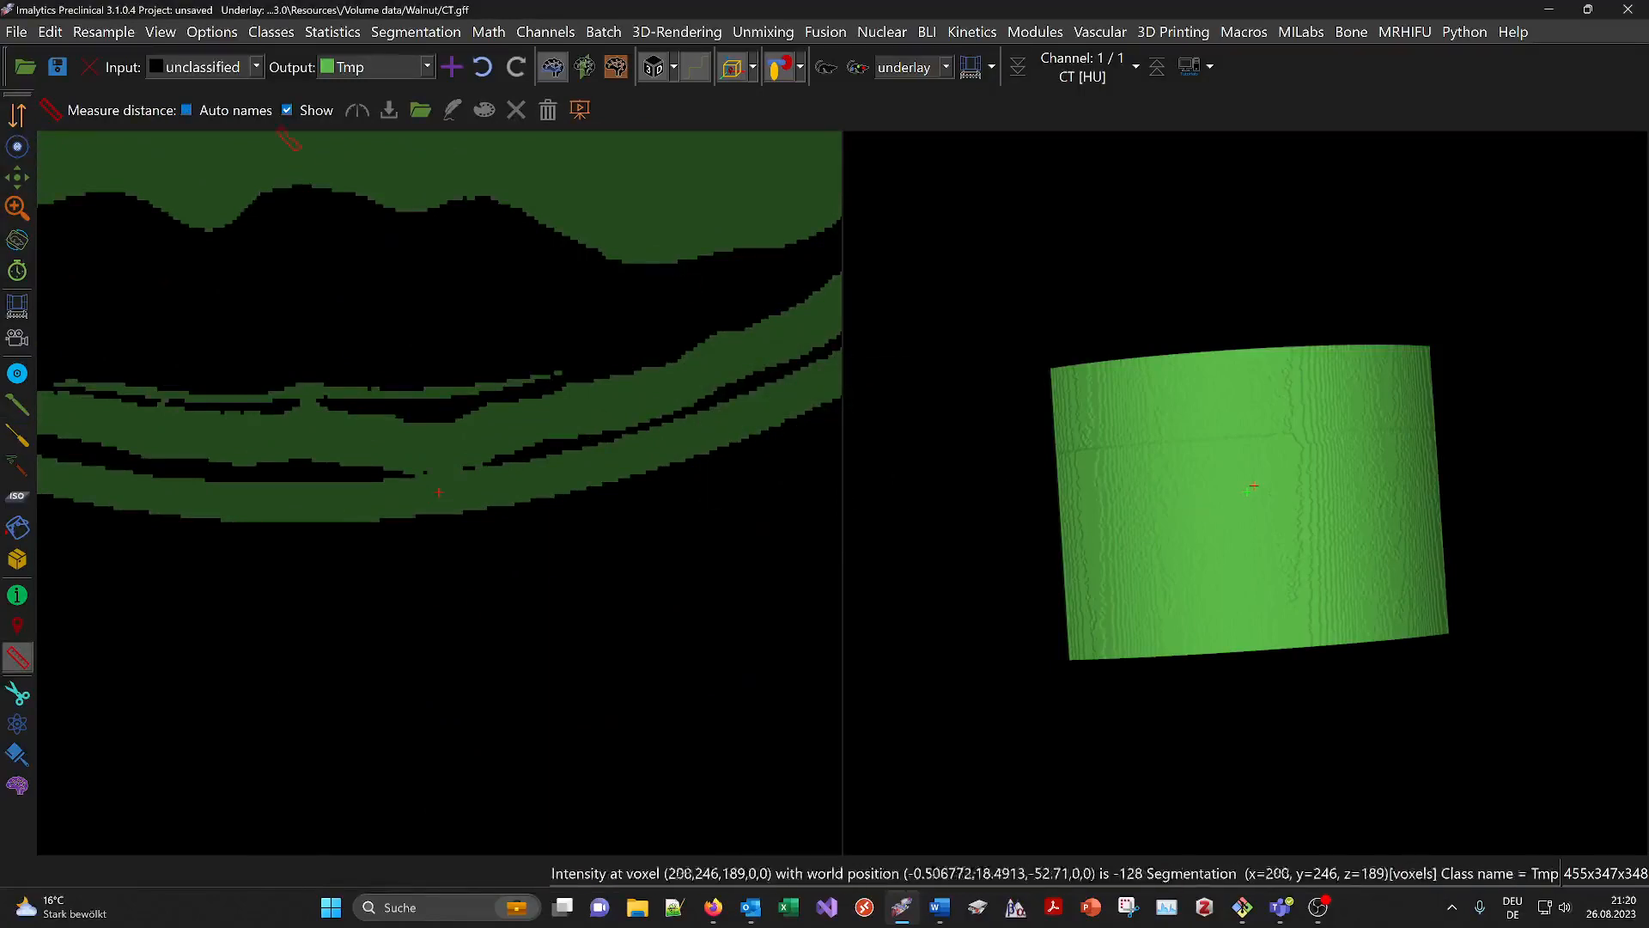
Step: Add a new class named Bed and enable Acid spray for drawing the segmentation
{"action": "left_click", "coordinate": [17, 404]}
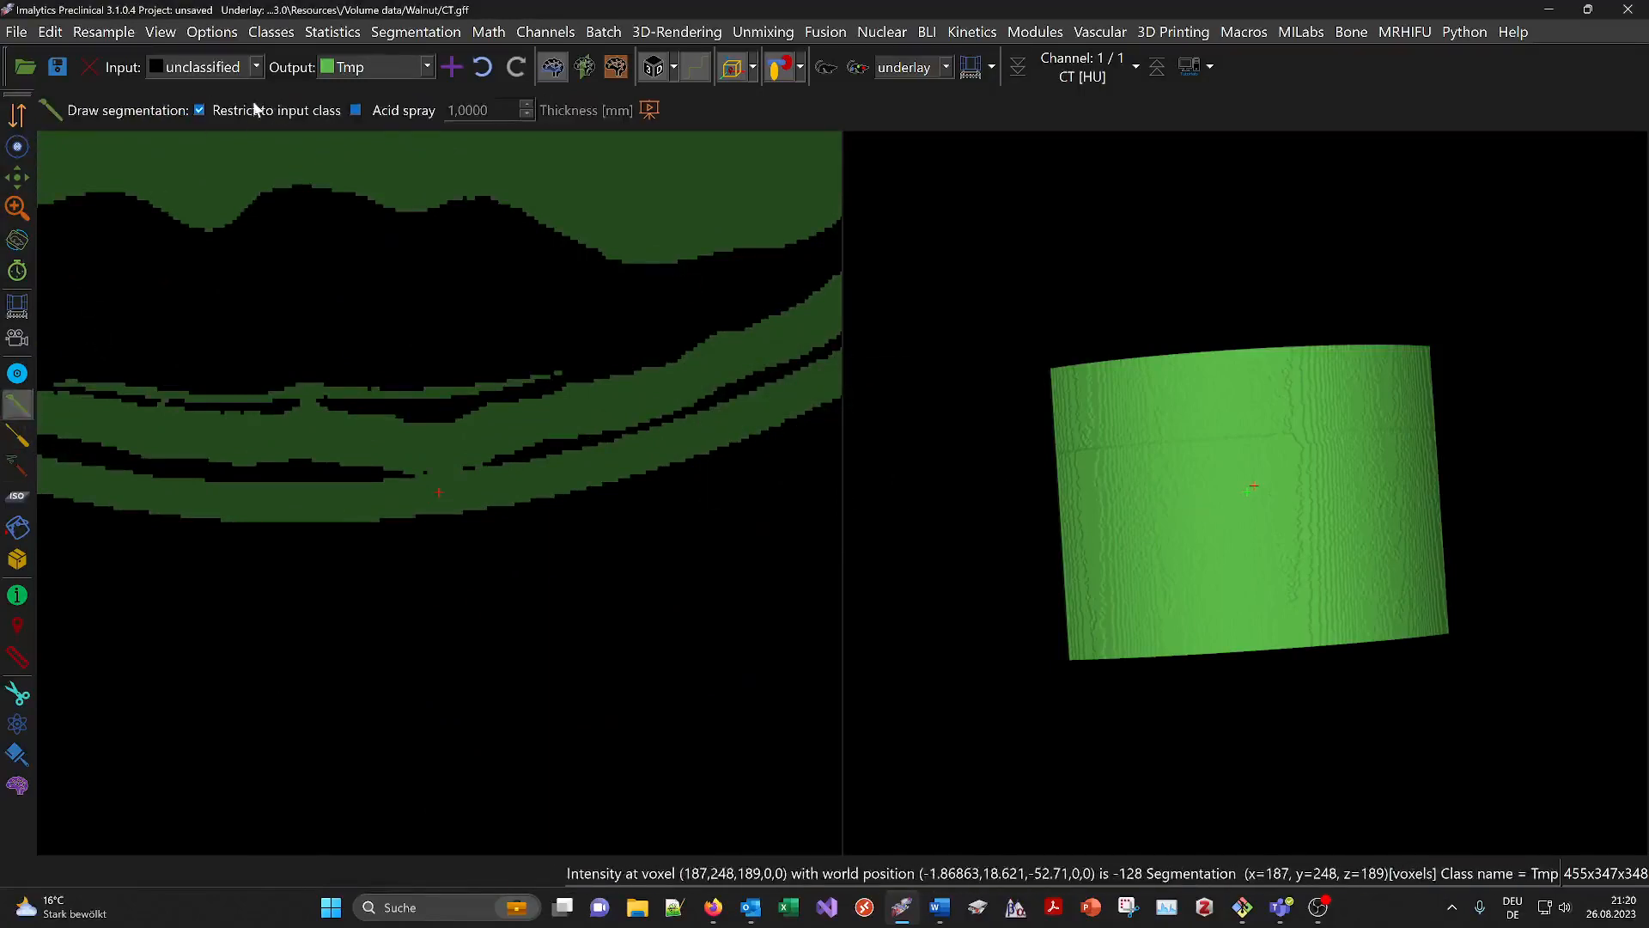
{"action": "left_click", "coordinate": [453, 67]}
{"action": "type", "text": "Bed"}
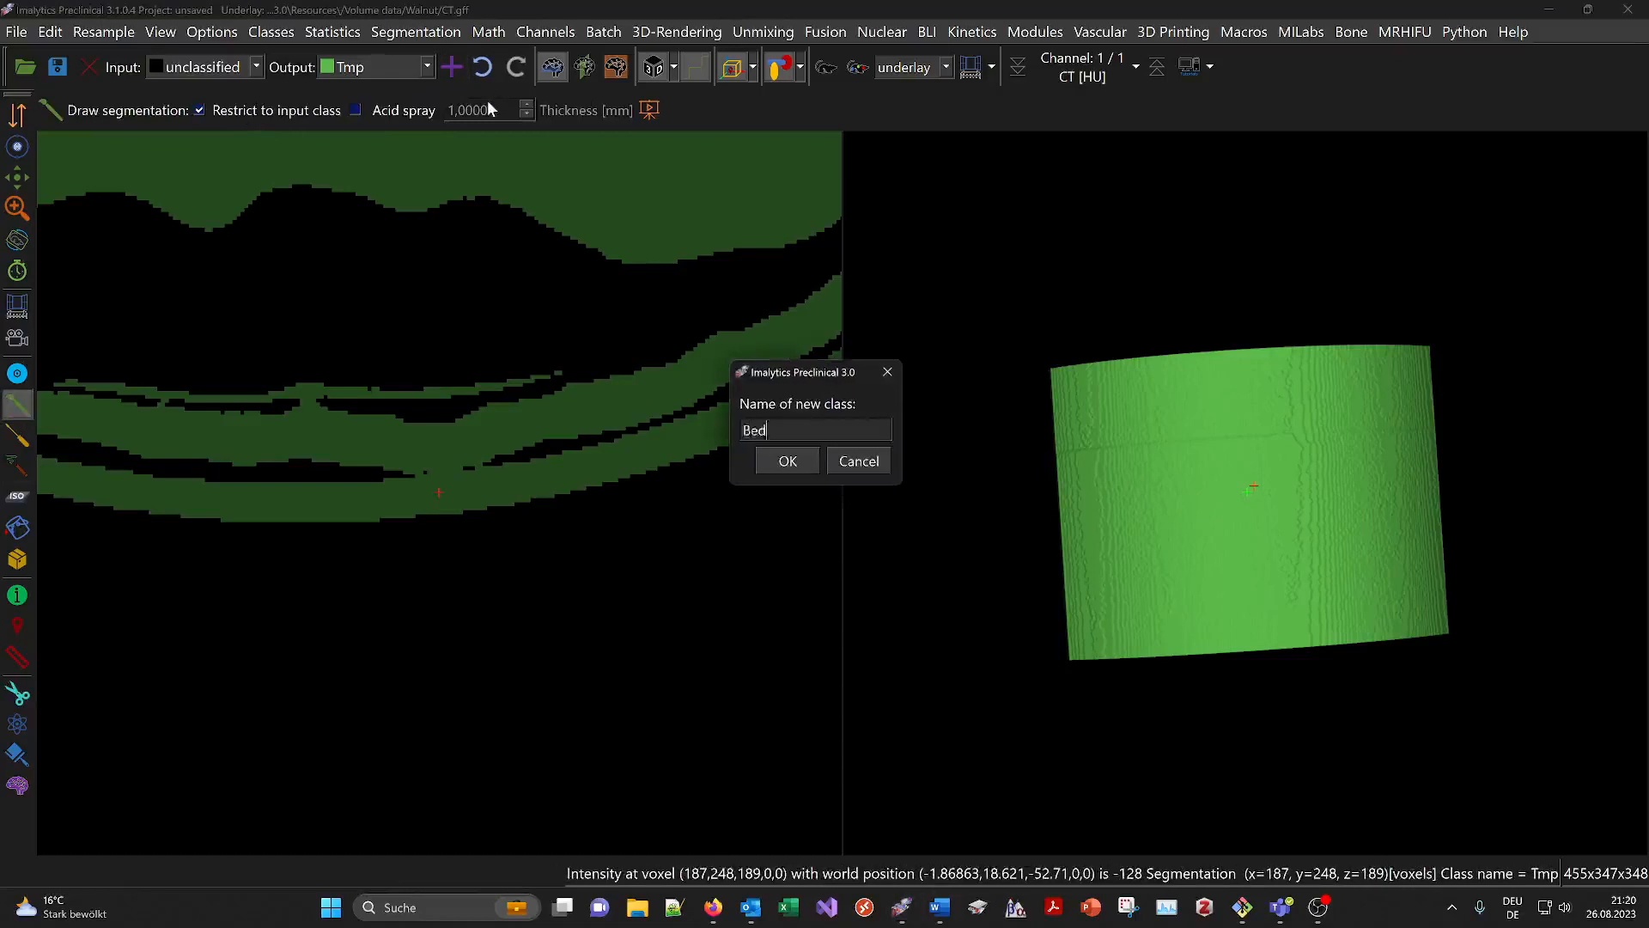
{"action": "key", "text": "Return"}
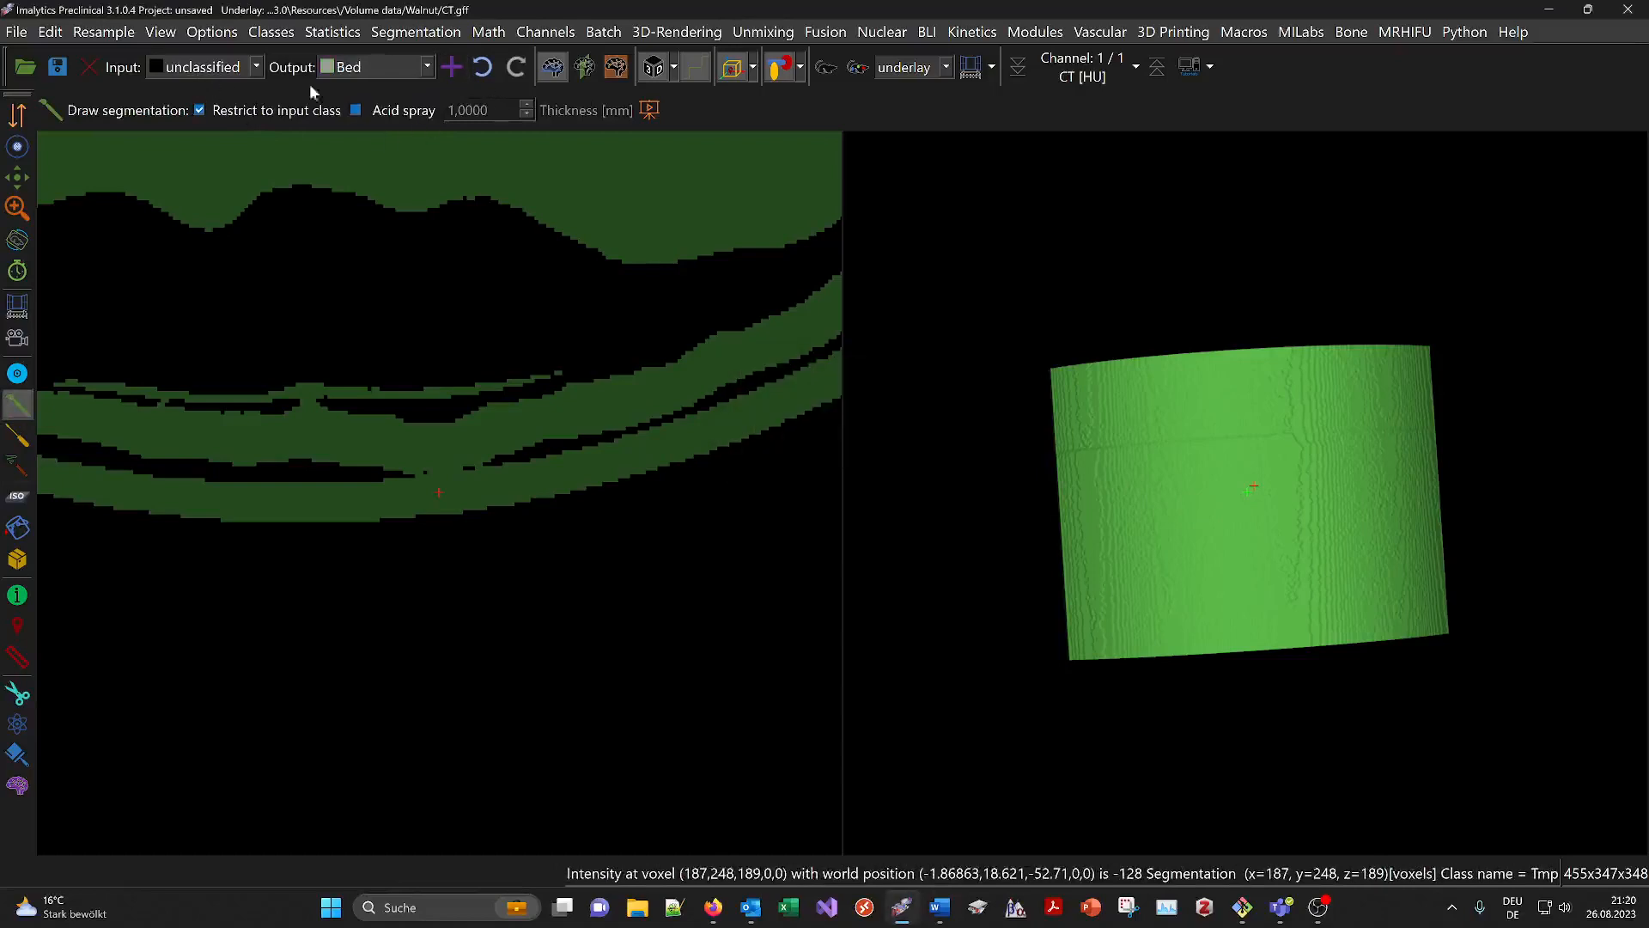
{"action": "left_click", "coordinate": [396, 113]}
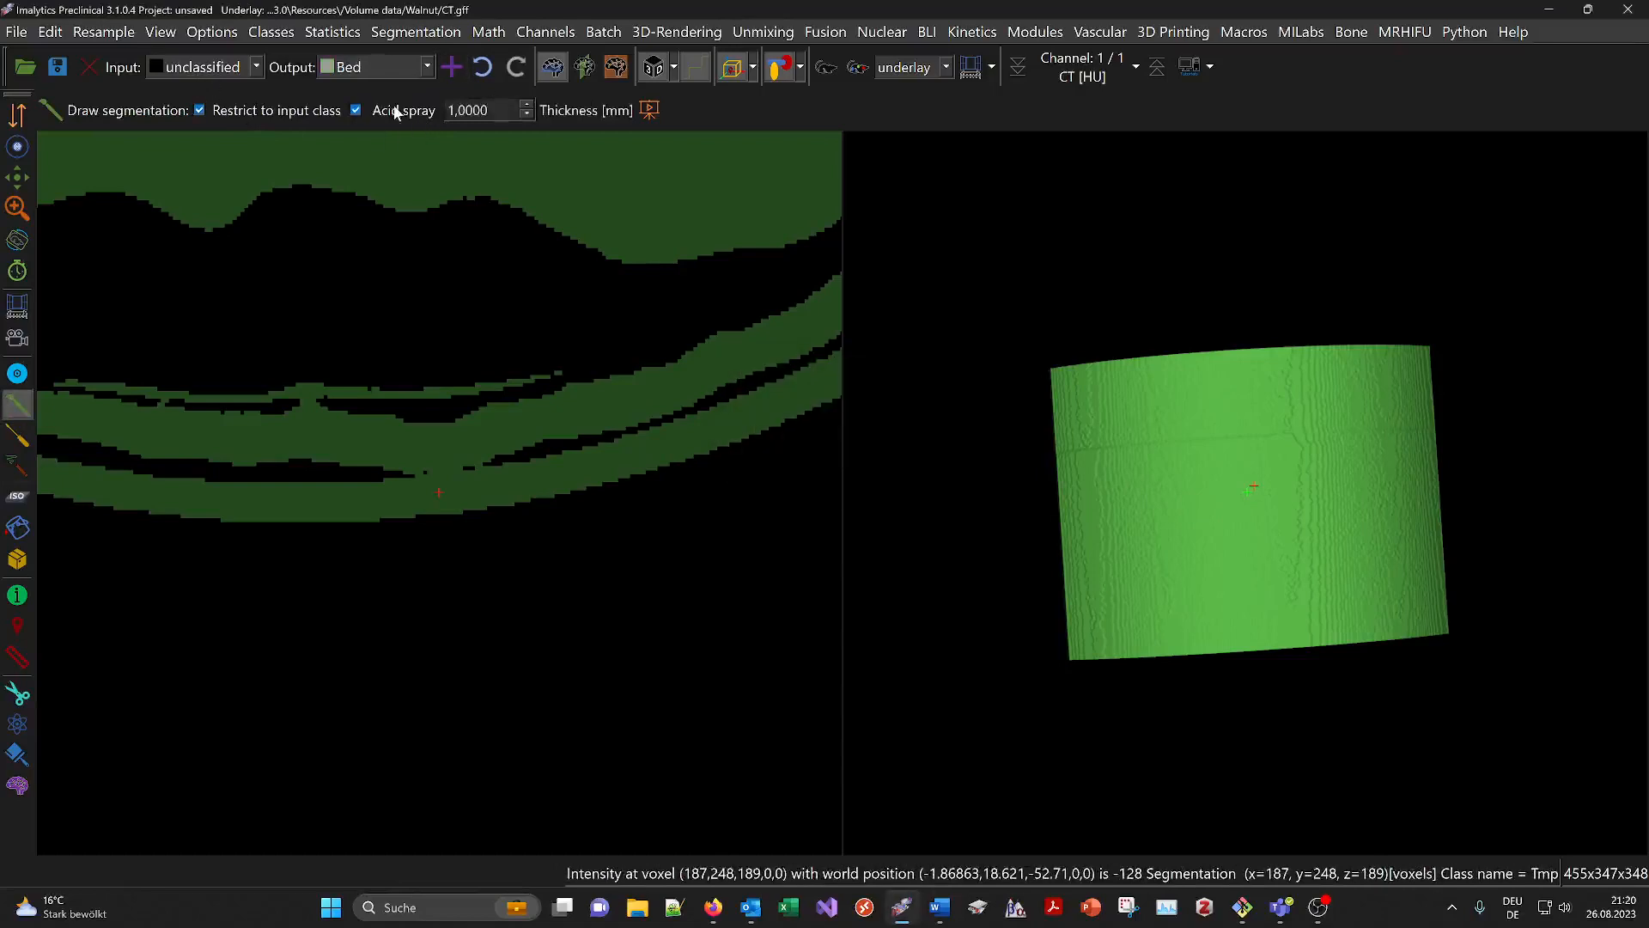
Step: Set Tmp as the input class and the acid spray thickness to 1.1 mm
{"action": "left_click", "coordinate": [193, 69]}
{"action": "left_click", "coordinate": [191, 136]}
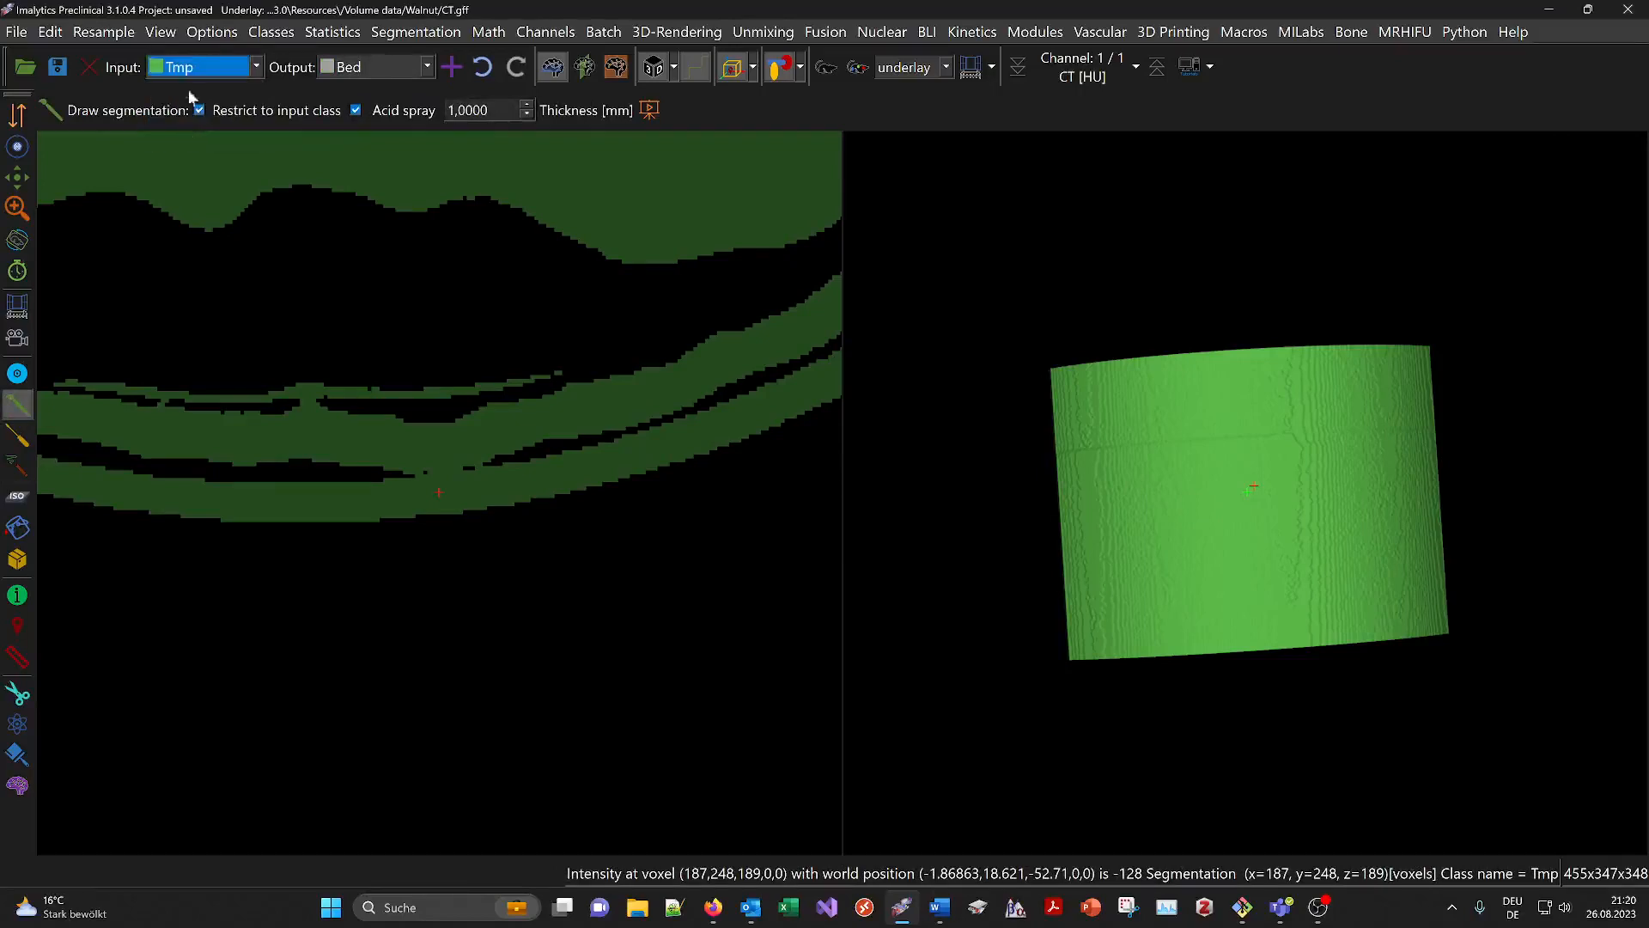
{"action": "left_click", "coordinate": [459, 110]}
{"action": "key", "text": "Delete"}
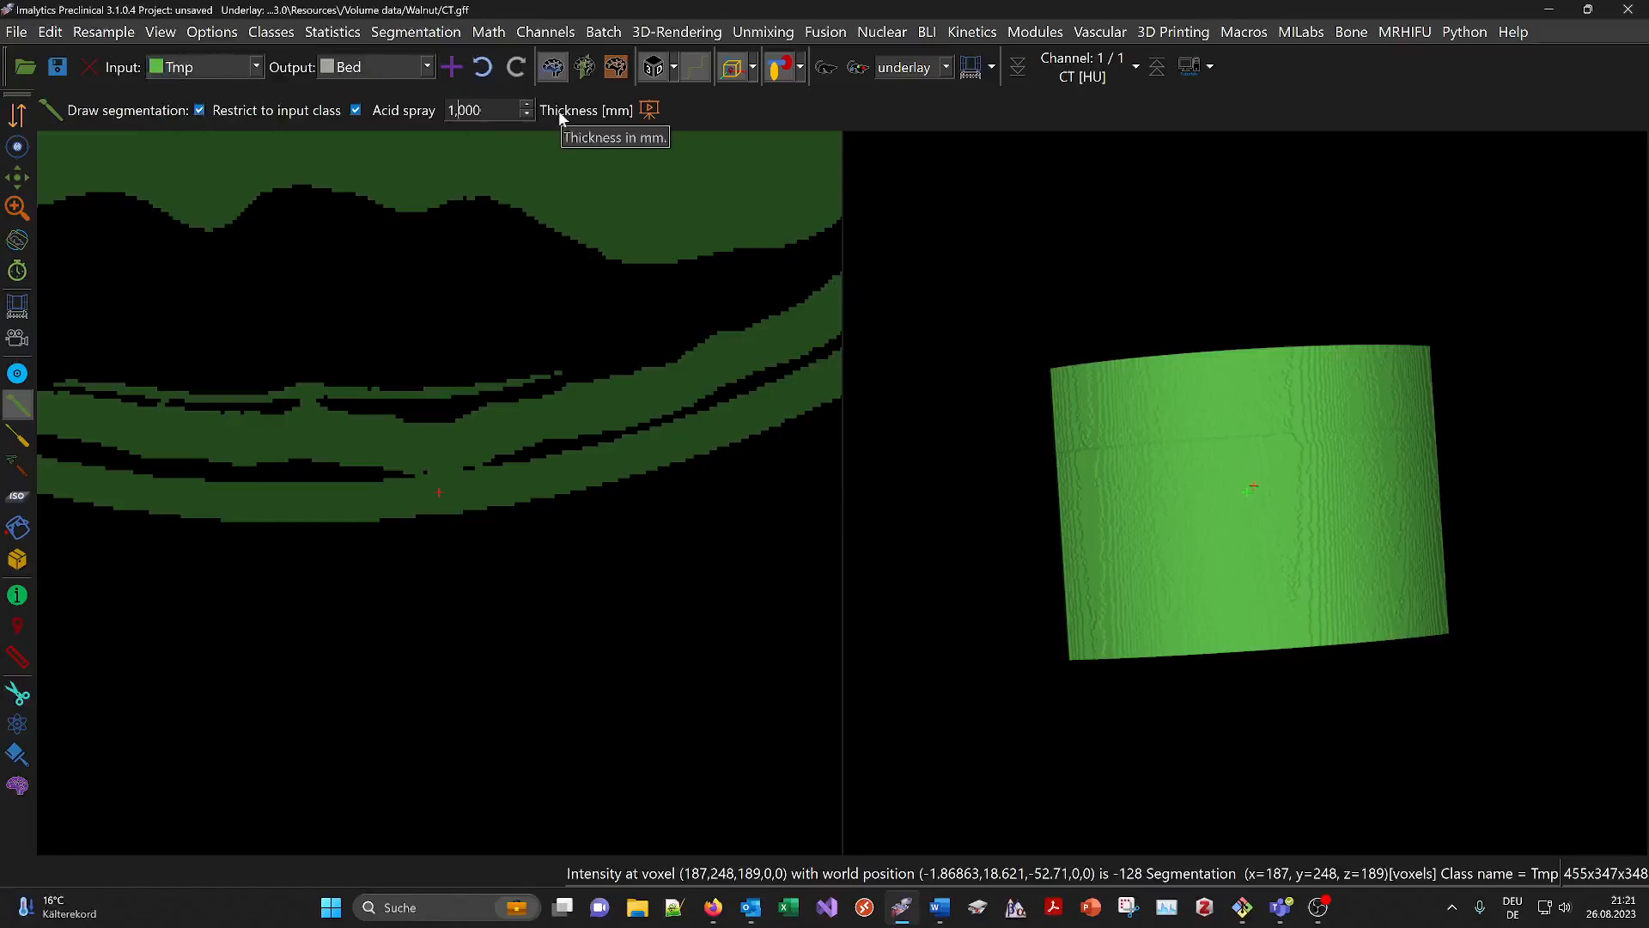
{"action": "type", "text": "1"}
{"action": "key", "text": "Return"}
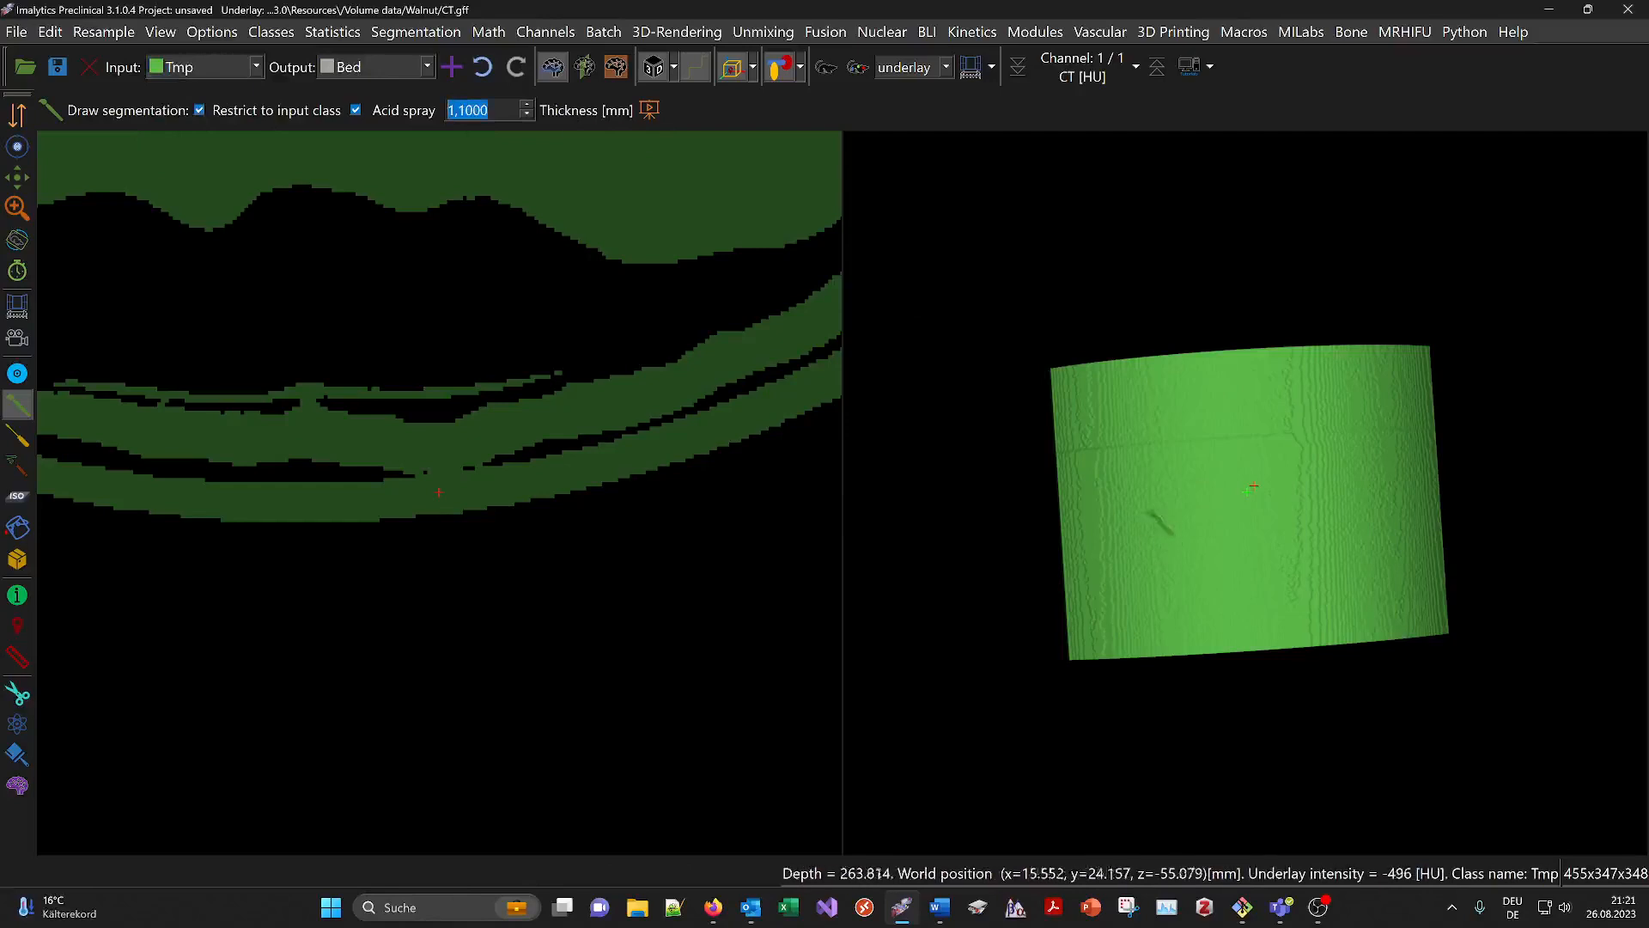
Step: Try the acid spray on freehand areas of the bed's underside in the 3D view and undo the results
{"action": "mouse_move", "coordinate": [1151, 511]}
{"action": "left_mouse_down"}
{"action": "mouse_move", "coordinate": [1233, 427]}
{"action": "mouse_move", "coordinate": [1271, 545]}
{"action": "mouse_move", "coordinate": [1177, 572]}
{"action": "left_mouse_up"}
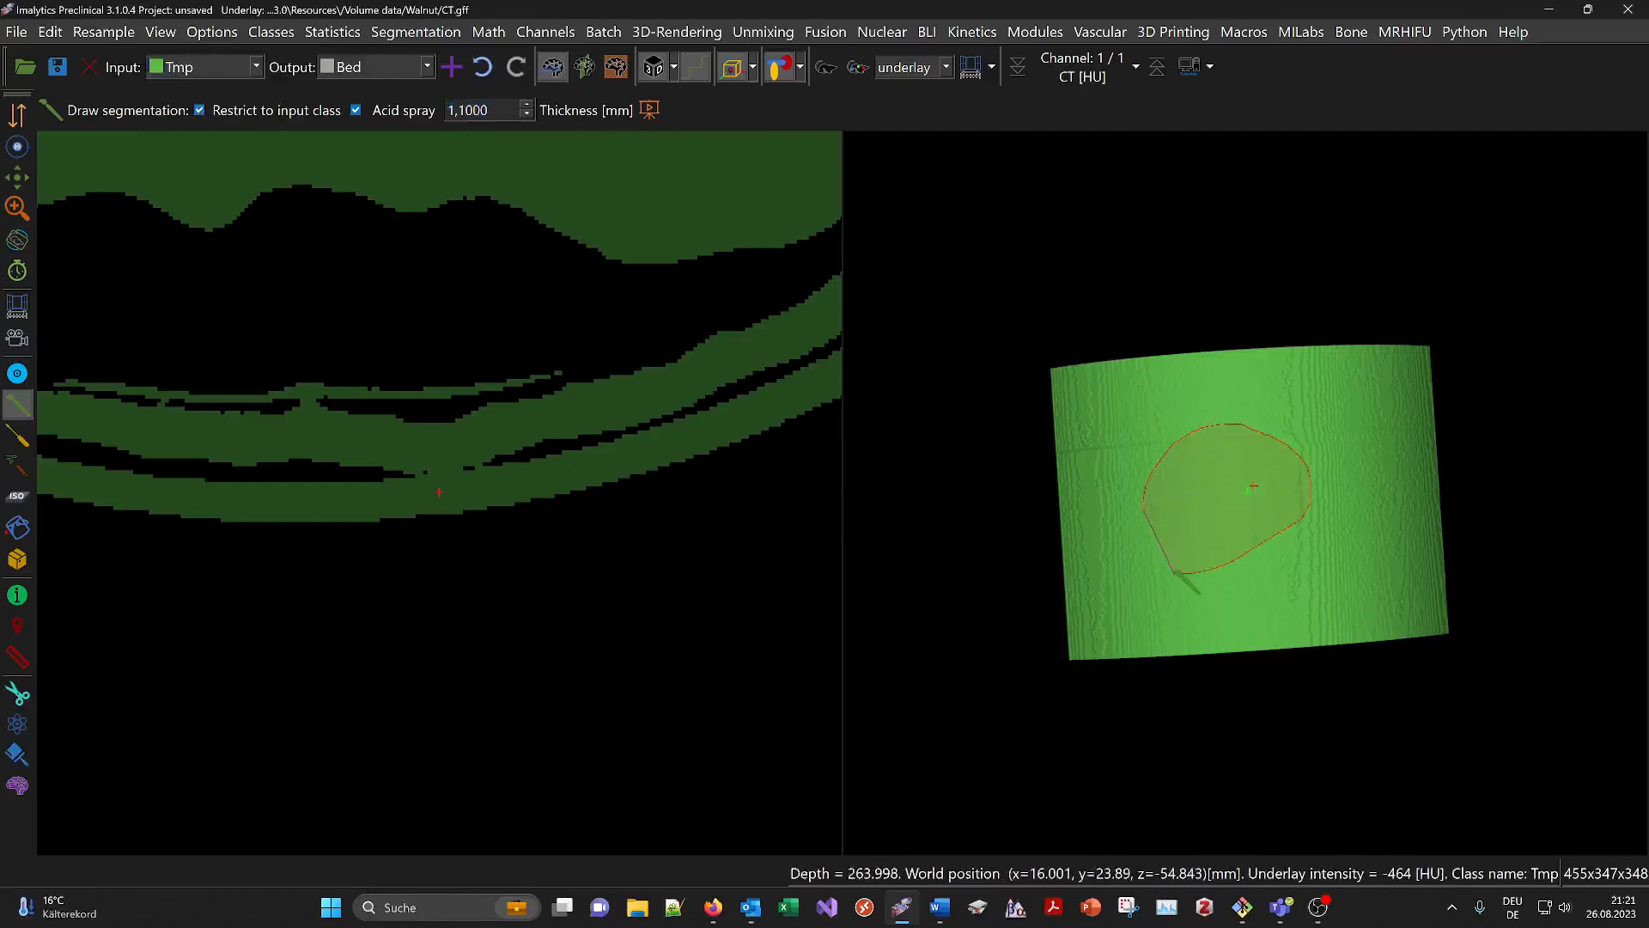
{"action": "left_click", "coordinate": [1254, 486]}
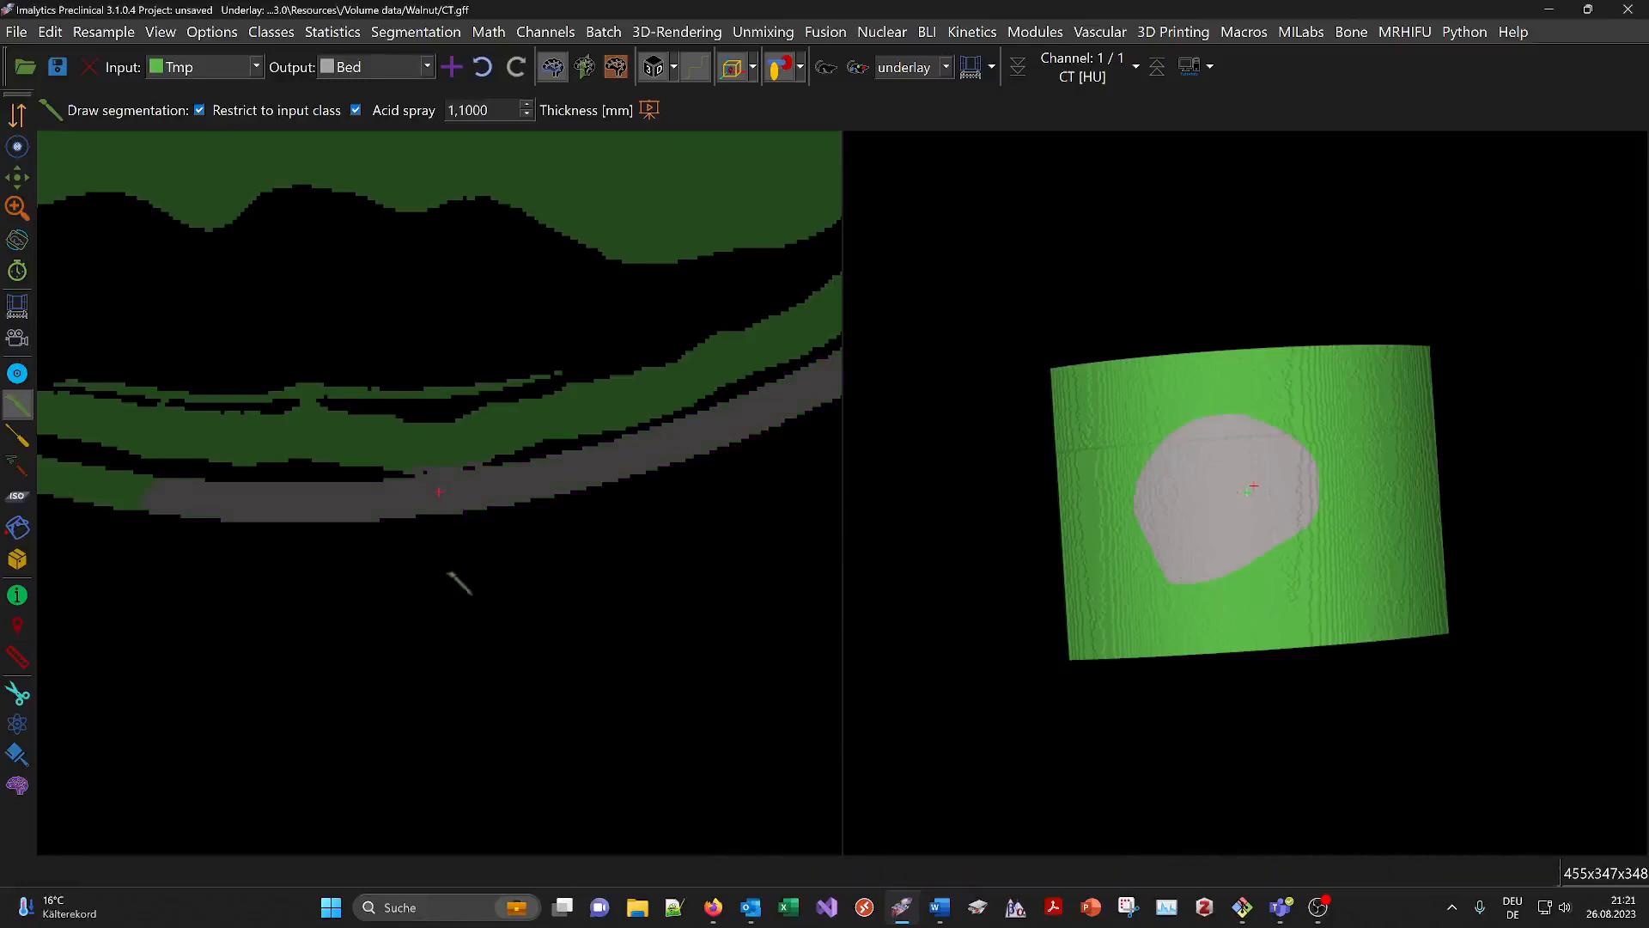
{"action": "left_click", "coordinate": [482, 69]}
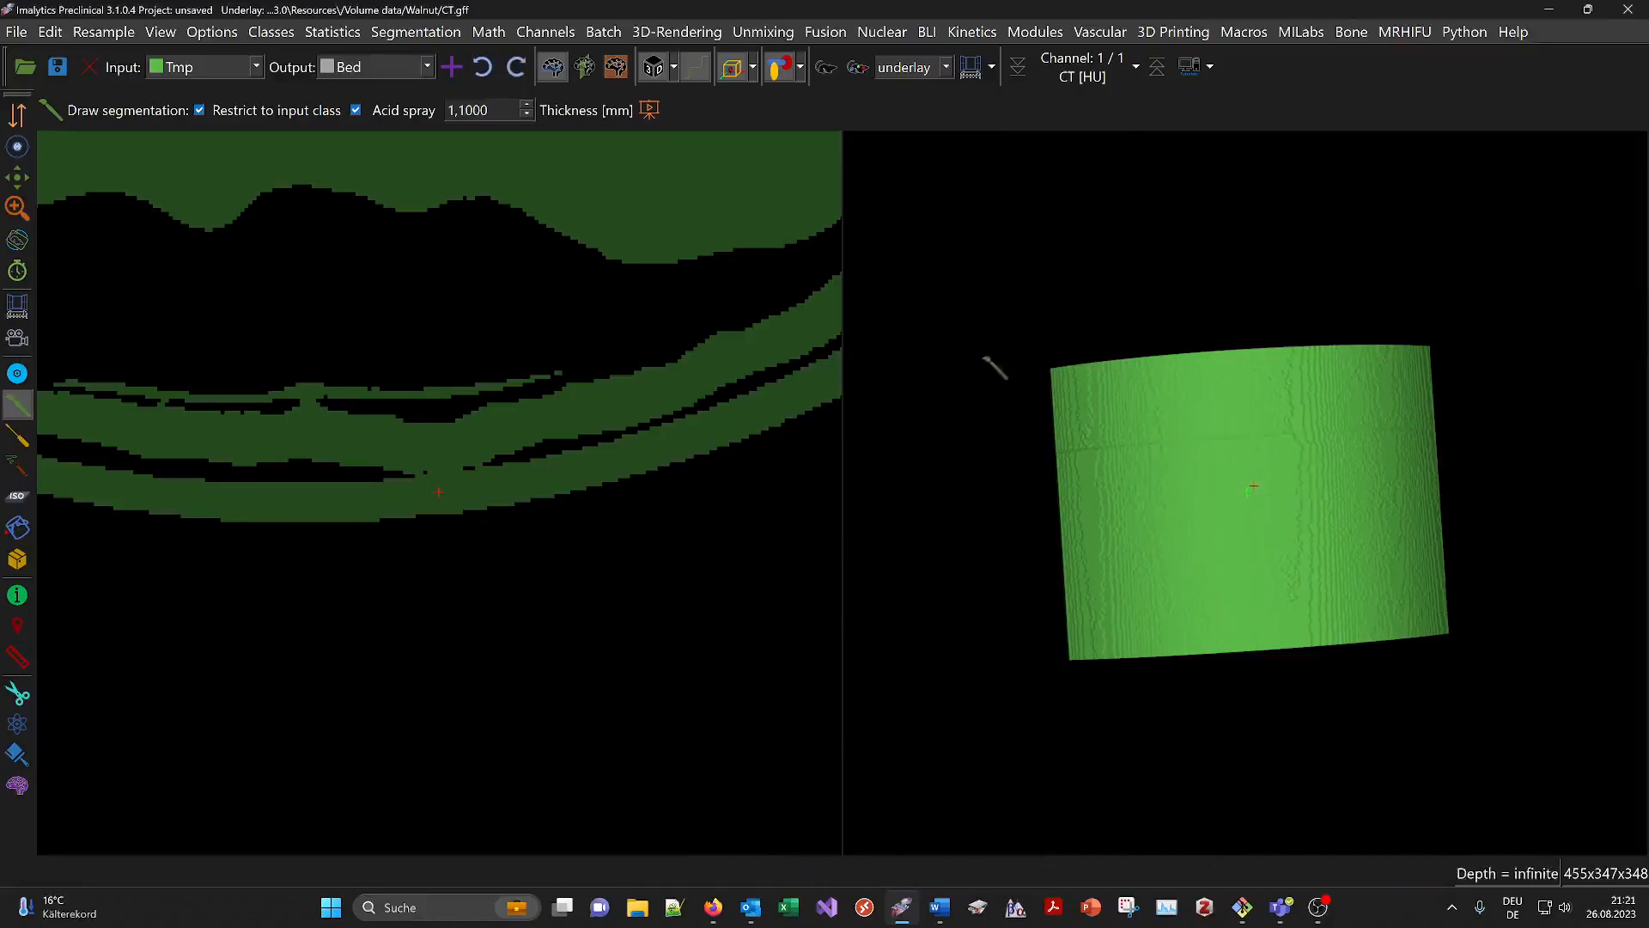
{"action": "mouse_move", "coordinate": [983, 357]}
{"action": "left_mouse_down"}
{"action": "mouse_move", "coordinate": [1472, 383]}
{"action": "mouse_move", "coordinate": [1402, 726]}
{"action": "left_mouse_up"}
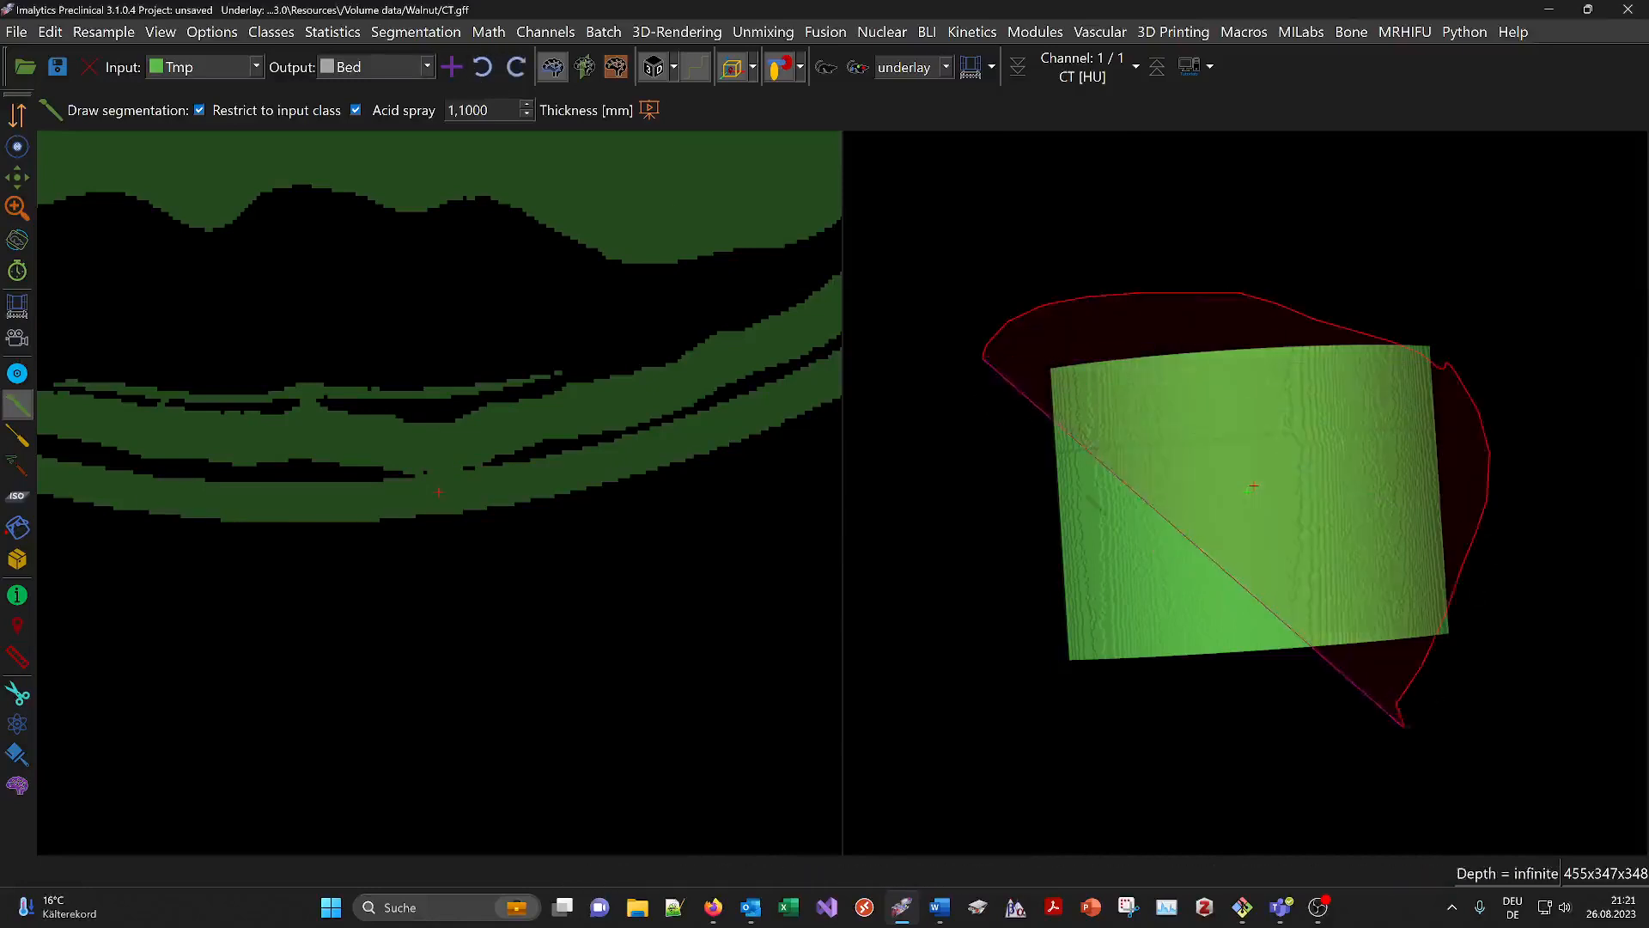
{"action": "left_click", "coordinate": [483, 72]}
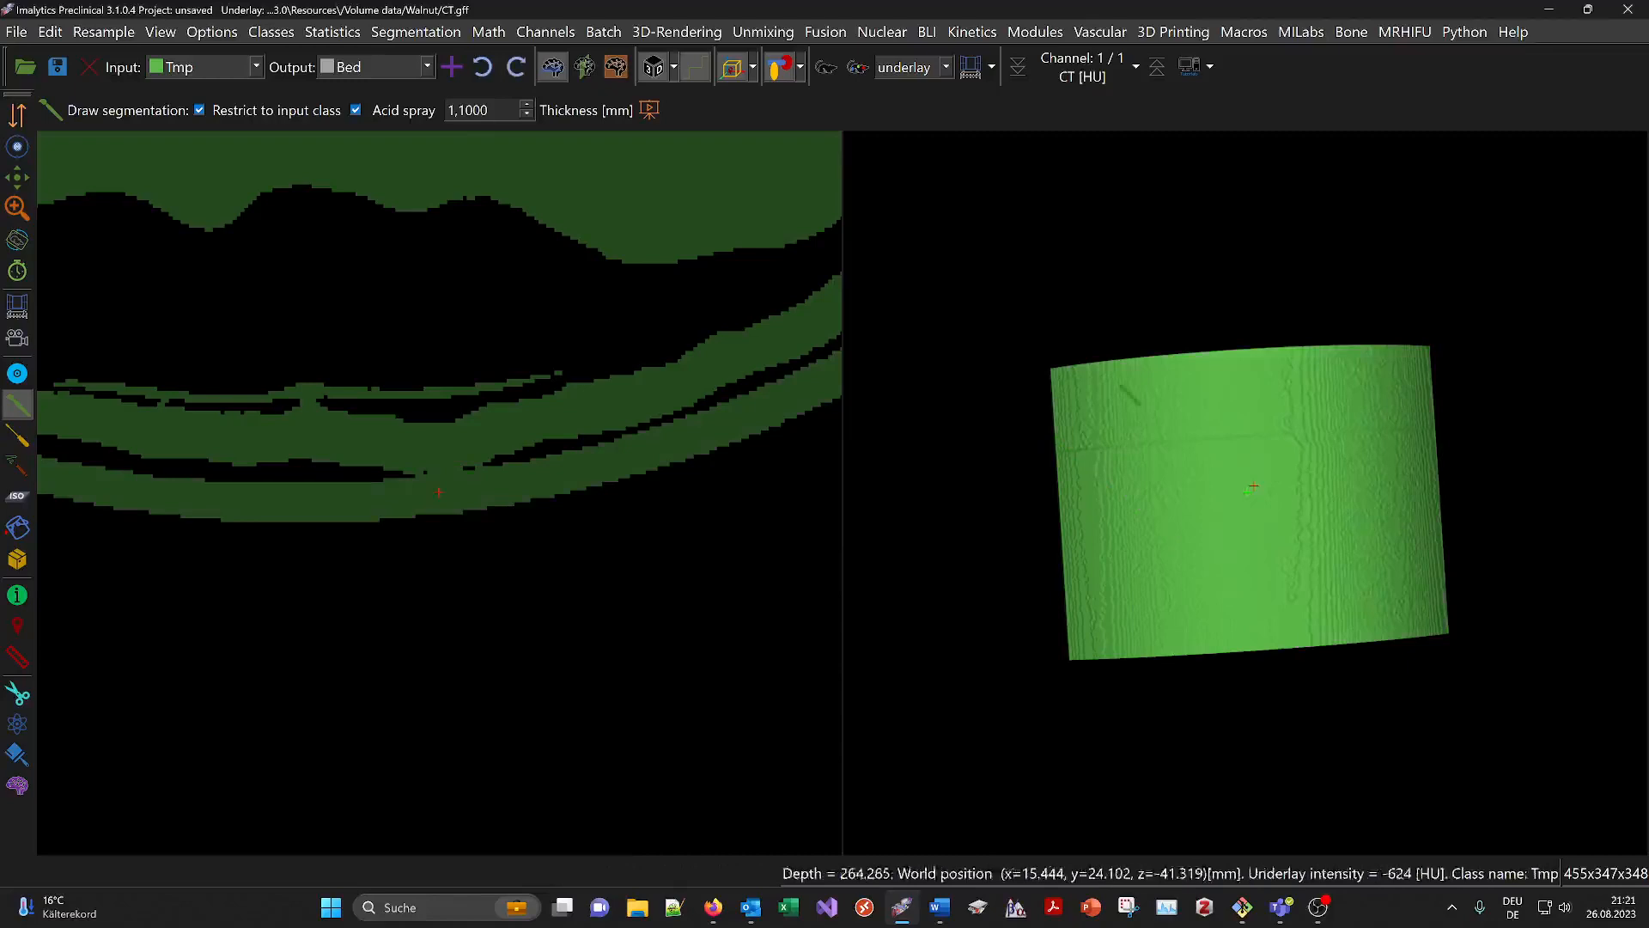
Step: Acid spray the entire underside of the bed into the Bed class and hide that class
{"action": "mouse_move", "coordinate": [1009, 332]}
{"action": "left_mouse_down"}
{"action": "mouse_move", "coordinate": [1231, 283]}
{"action": "mouse_move", "coordinate": [1546, 559]}
{"action": "mouse_move", "coordinate": [1083, 767]}
{"action": "mouse_move", "coordinate": [943, 650]}
{"action": "left_mouse_up"}
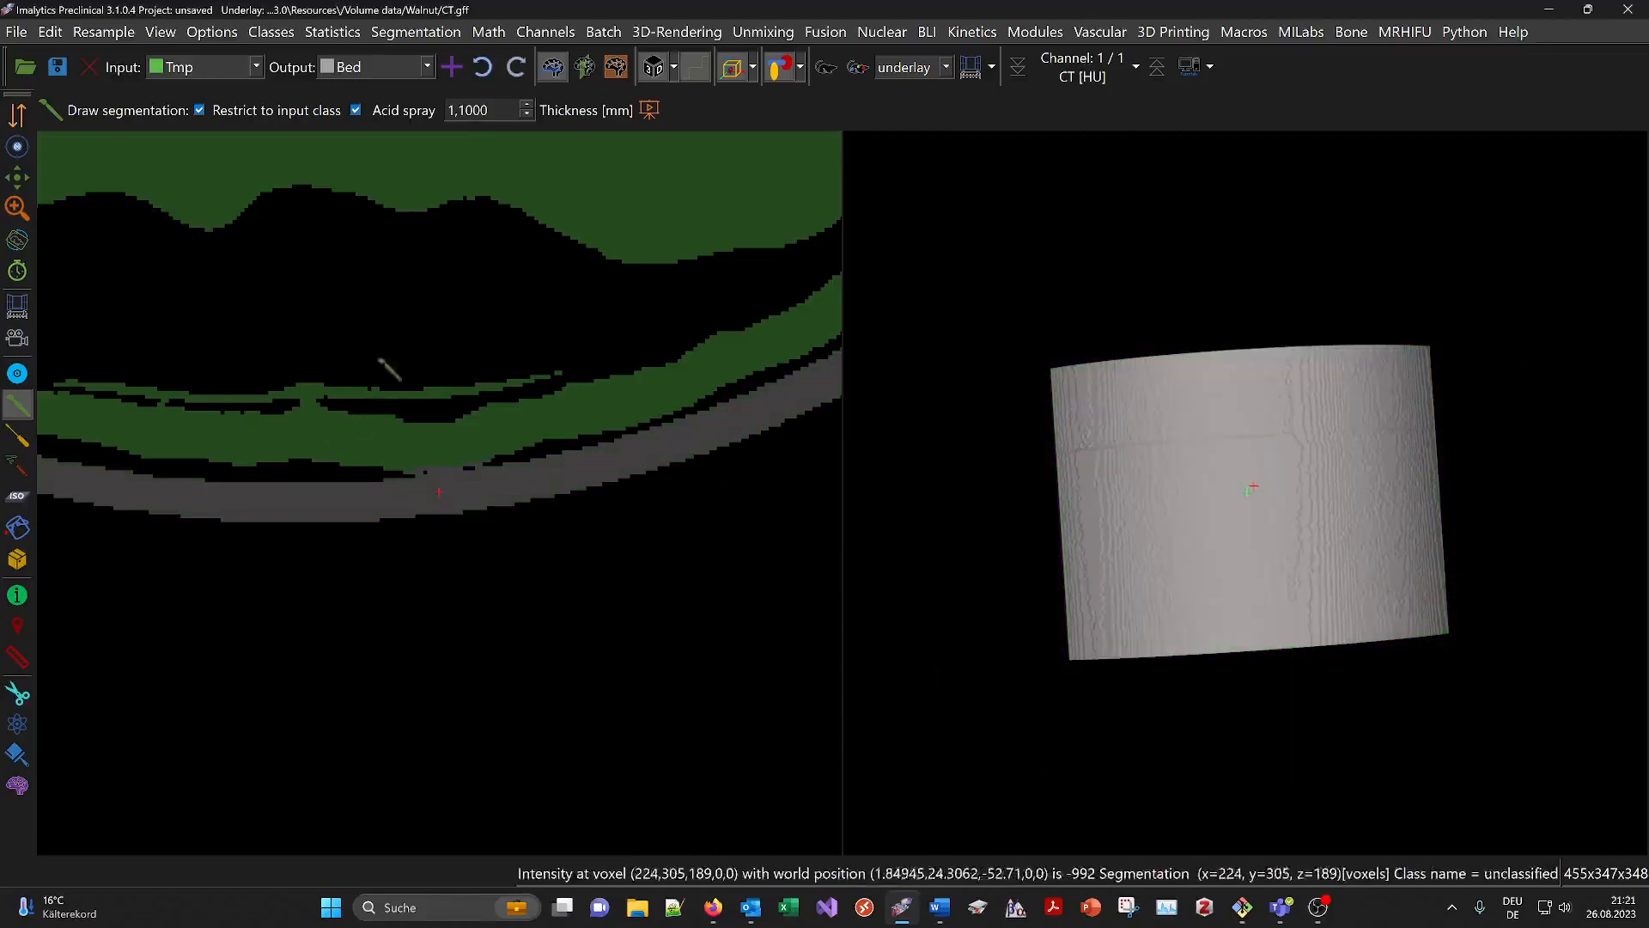
{"action": "middle_click_drag", "start_coordinate": [1334, 216], "coordinate": [1236, 464]}
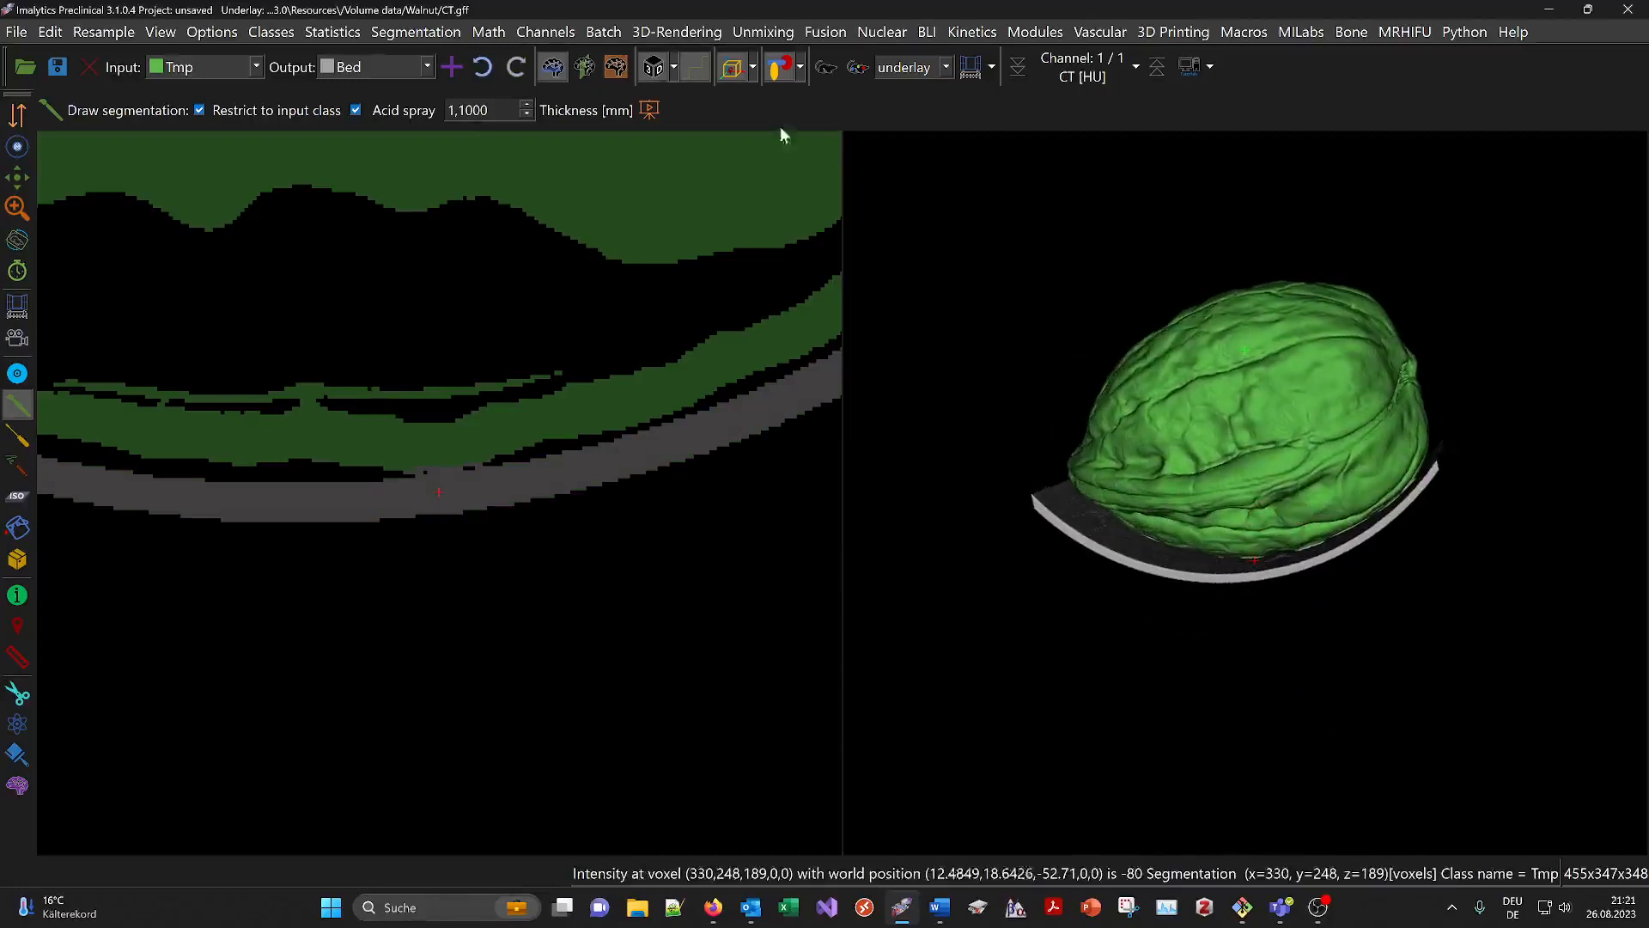
{"action": "left_click", "coordinate": [806, 69]}
{"action": "left_click", "coordinate": [795, 122]}
{"action": "middle_click_drag", "start_coordinate": [939, 142], "coordinate": [1370, 473]}
{"action": "scroll", "coordinate": [1383, 525], "scroll_direction": "up", "scroll_amount": 5}
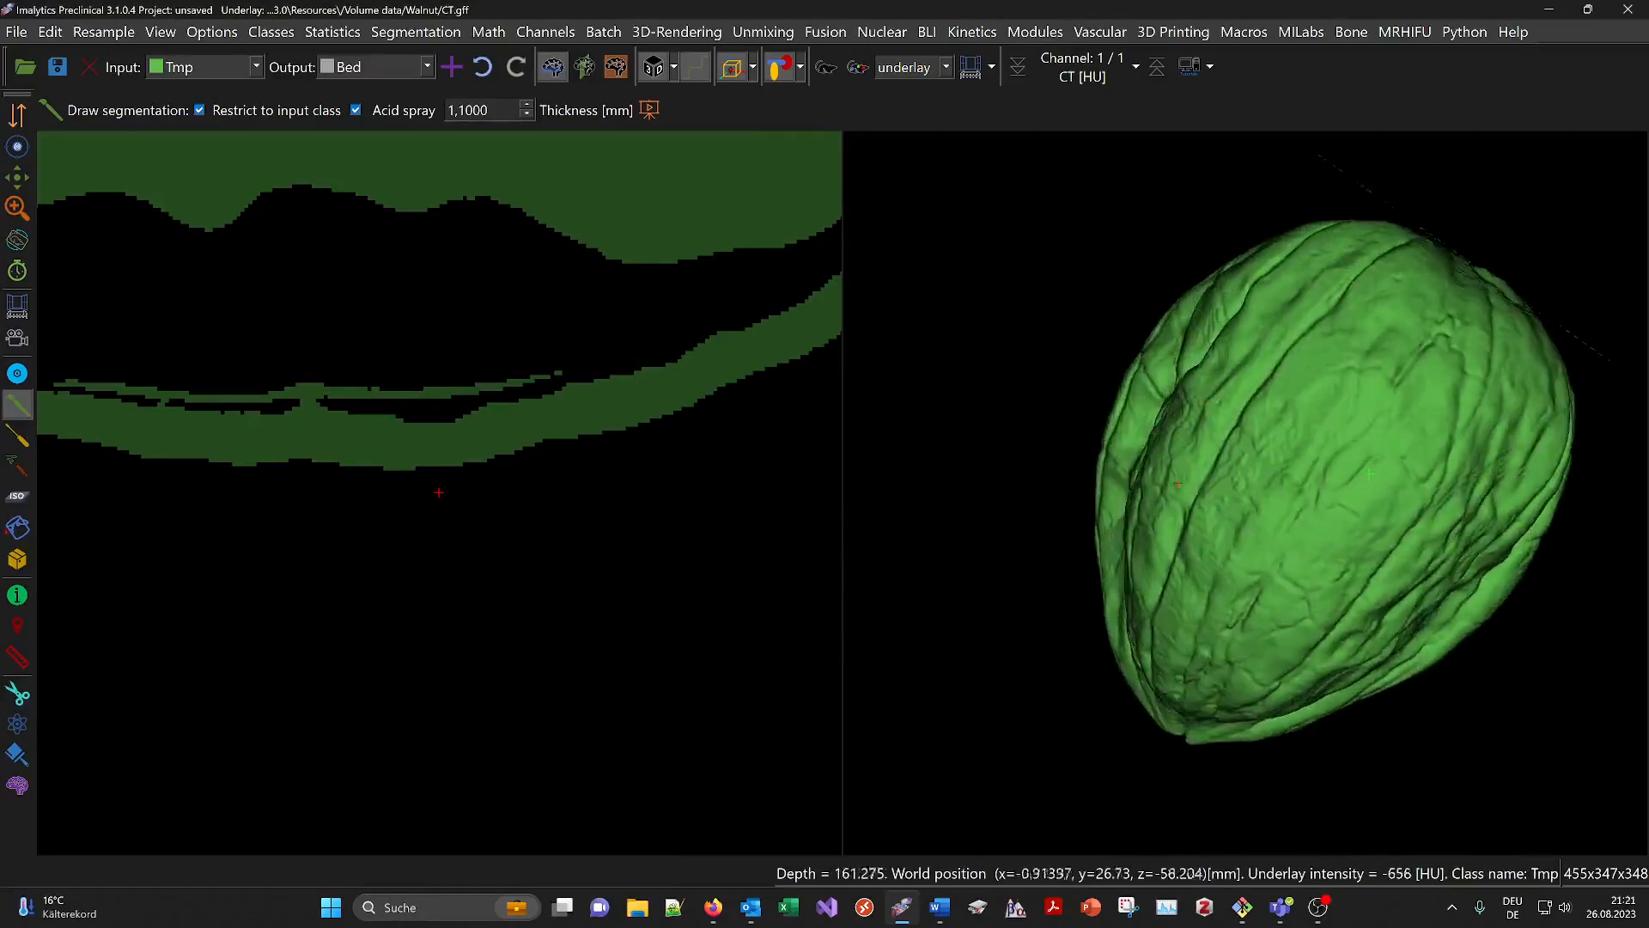
{"action": "middle_click_drag", "start_coordinate": [1348, 408], "coordinate": [1272, 501]}
Step: Disable Acid spray, set the output class to unclassified and draw around the stray Tmp fragments beside the walnut to clear them
{"action": "left_click", "coordinate": [367, 112]}
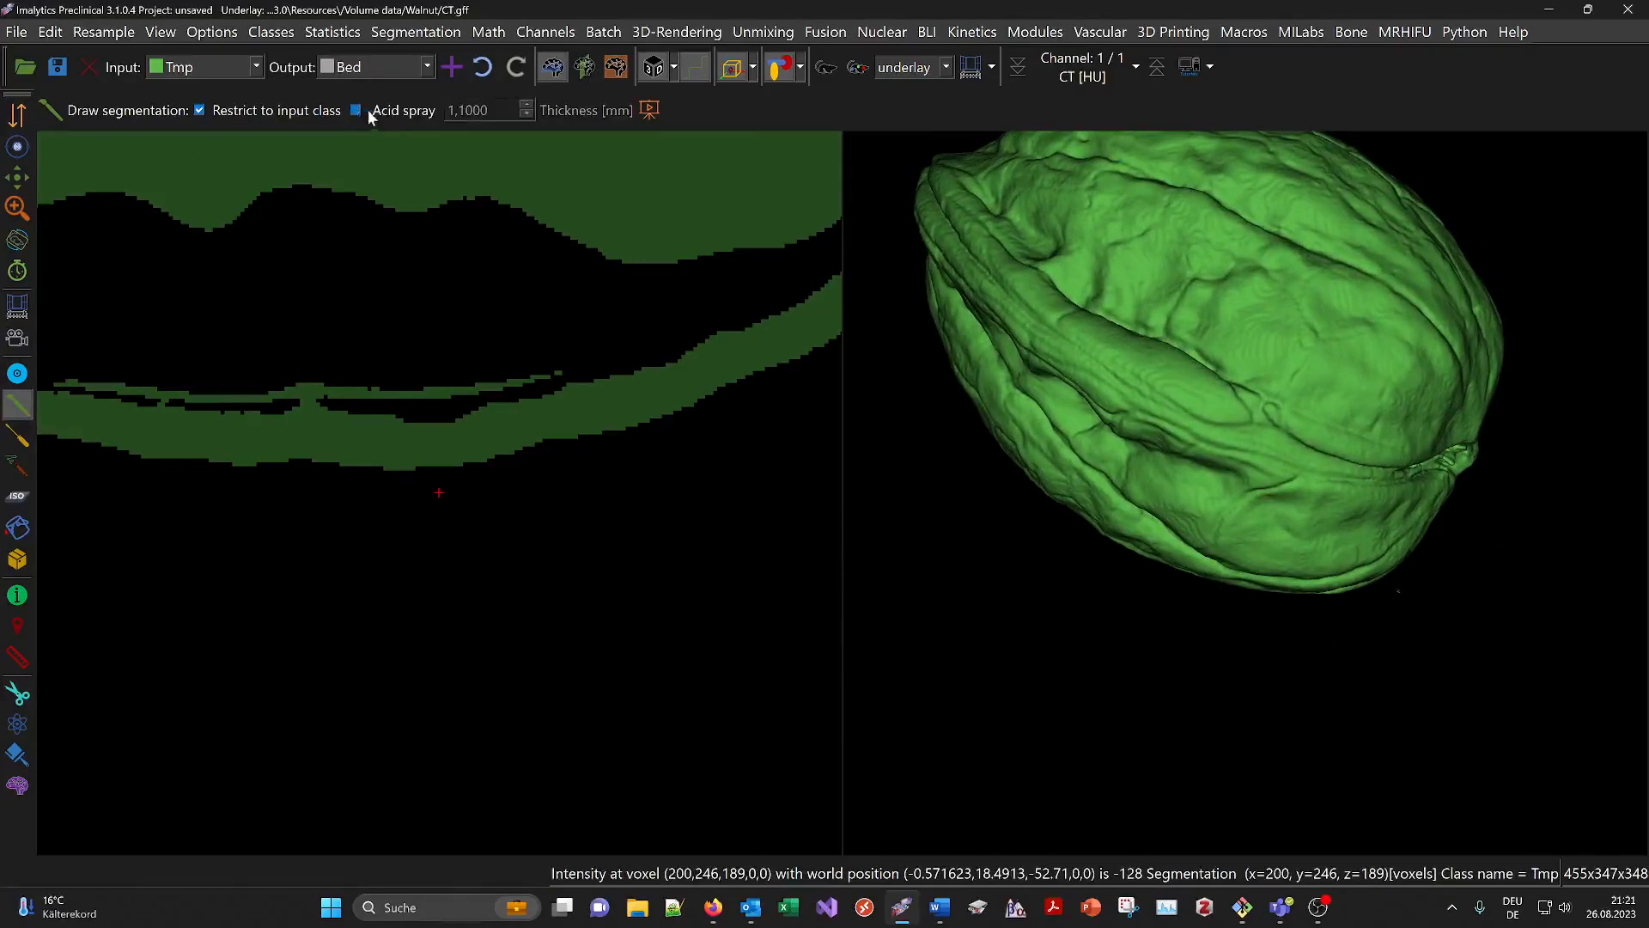
{"action": "left_click", "coordinate": [374, 71]}
{"action": "left_click", "coordinate": [375, 93]}
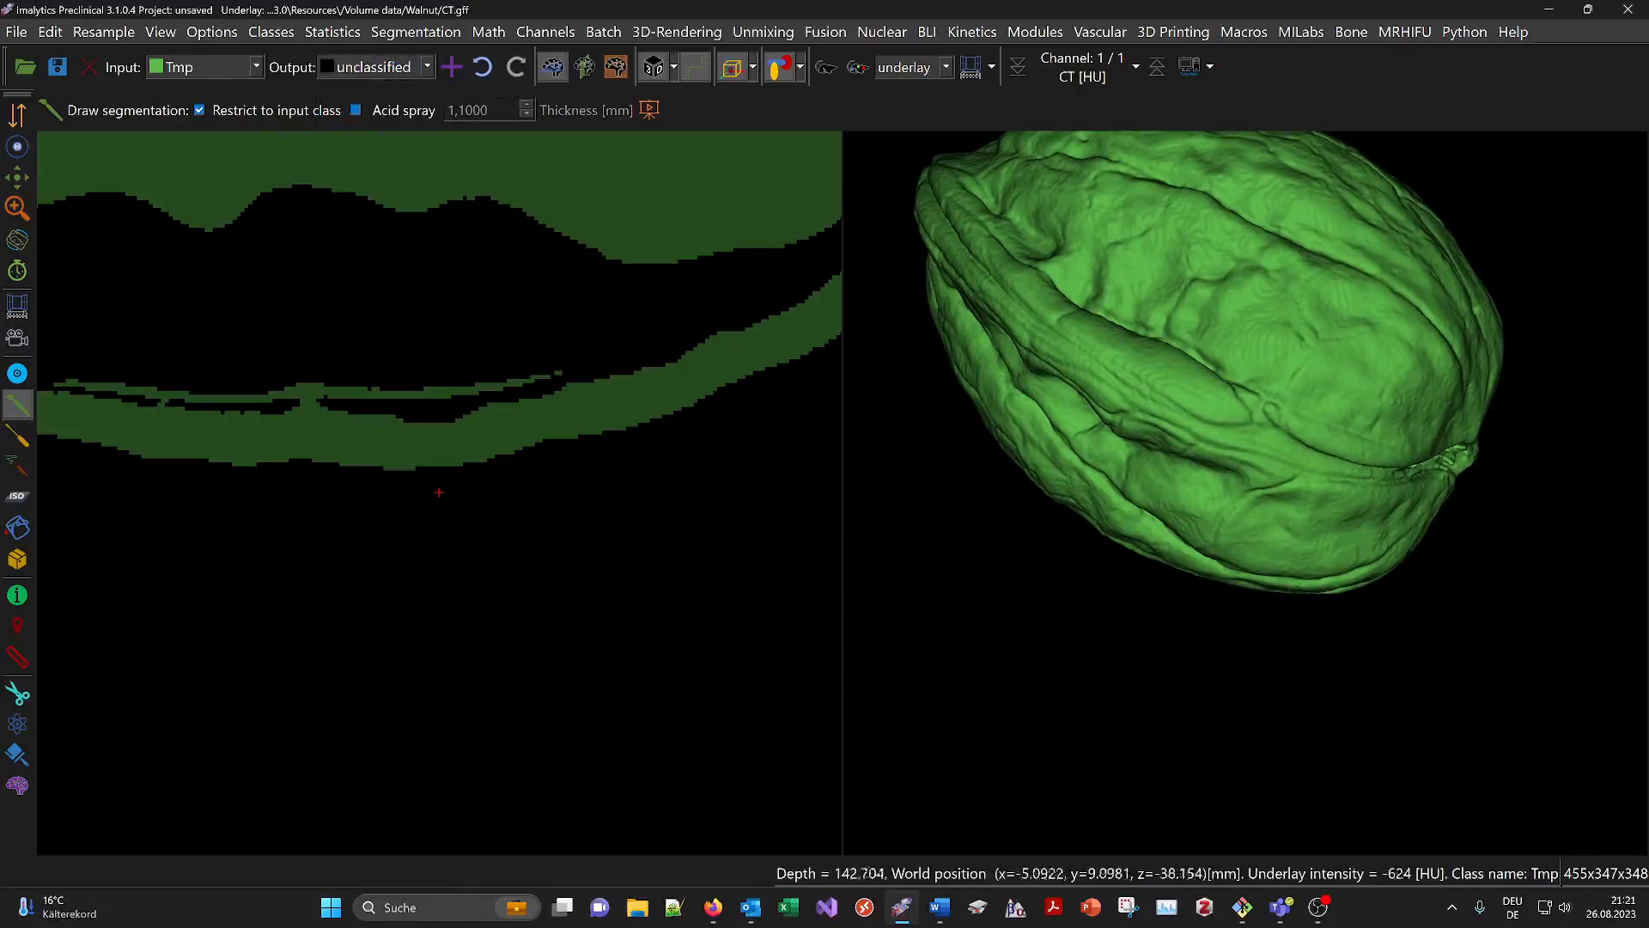
{"action": "scroll", "coordinate": [1102, 495], "scroll_direction": "down", "scroll_amount": 3}
{"action": "scroll", "coordinate": [1272, 313], "scroll_direction": "down", "scroll_amount": 2}
{"action": "middle_click_drag", "start_coordinate": [1299, 331], "coordinate": [1299, 518]}
{"action": "left_click_drag", "start_coordinate": [1411, 480], "coordinate": [1262, 464]}
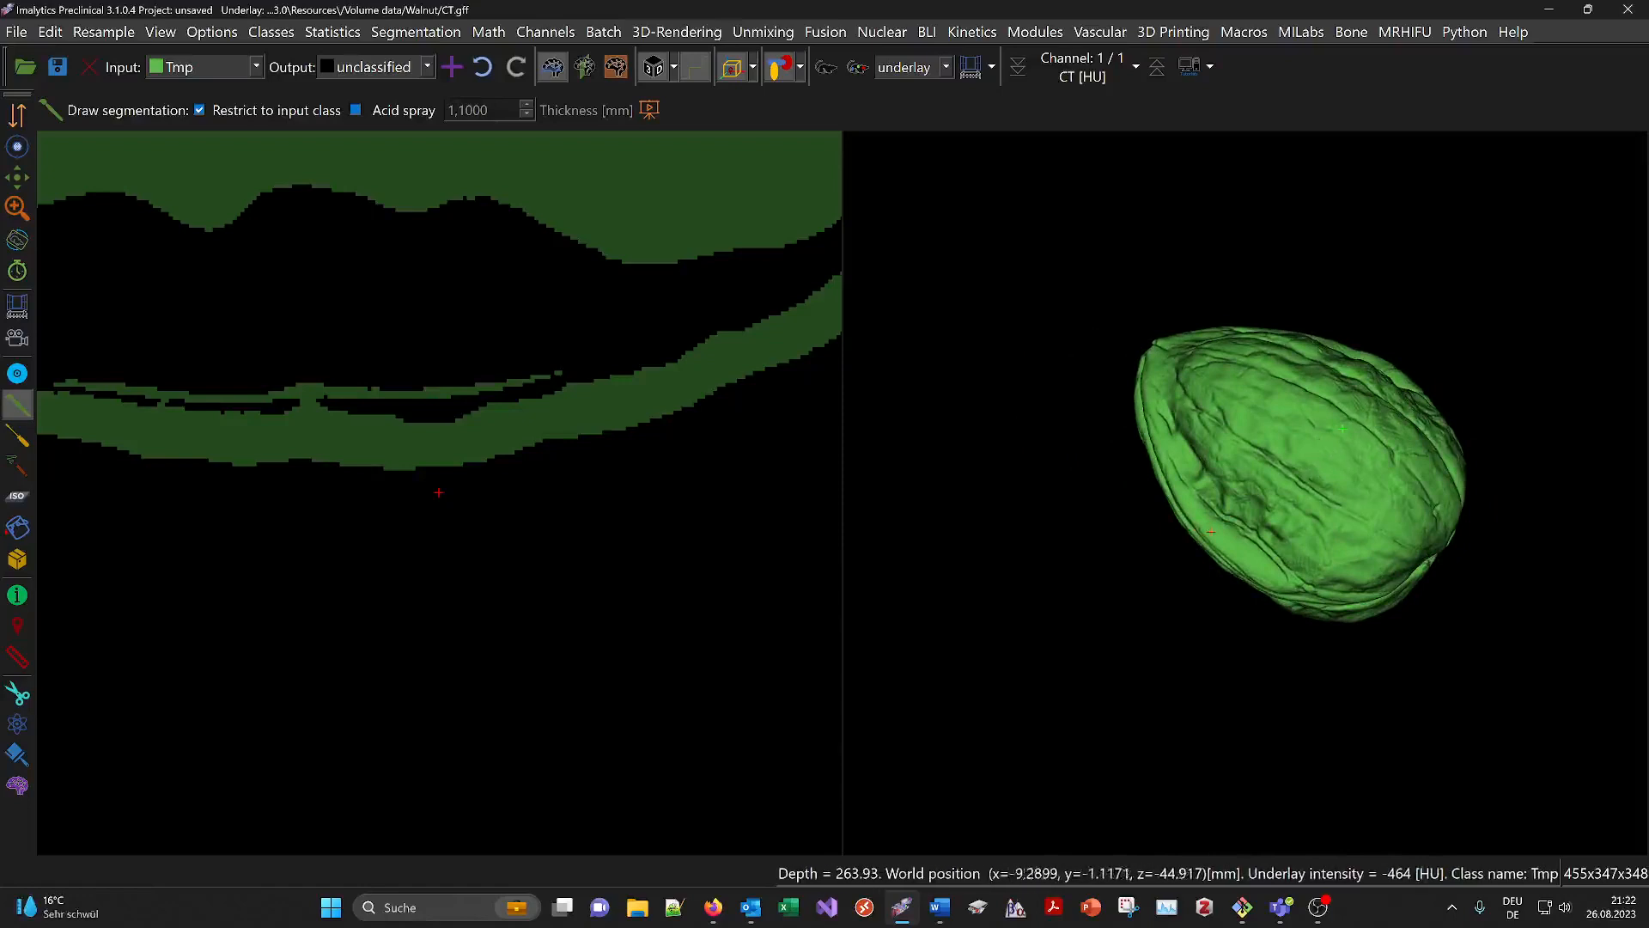
Step: Measure the walnut shell's thickness at two places in the slice view without saving the measurements
{"action": "middle_click", "coordinate": [432, 269]}
{"action": "scroll", "coordinate": [401, 308], "scroll_direction": "down", "scroll_amount": 5}
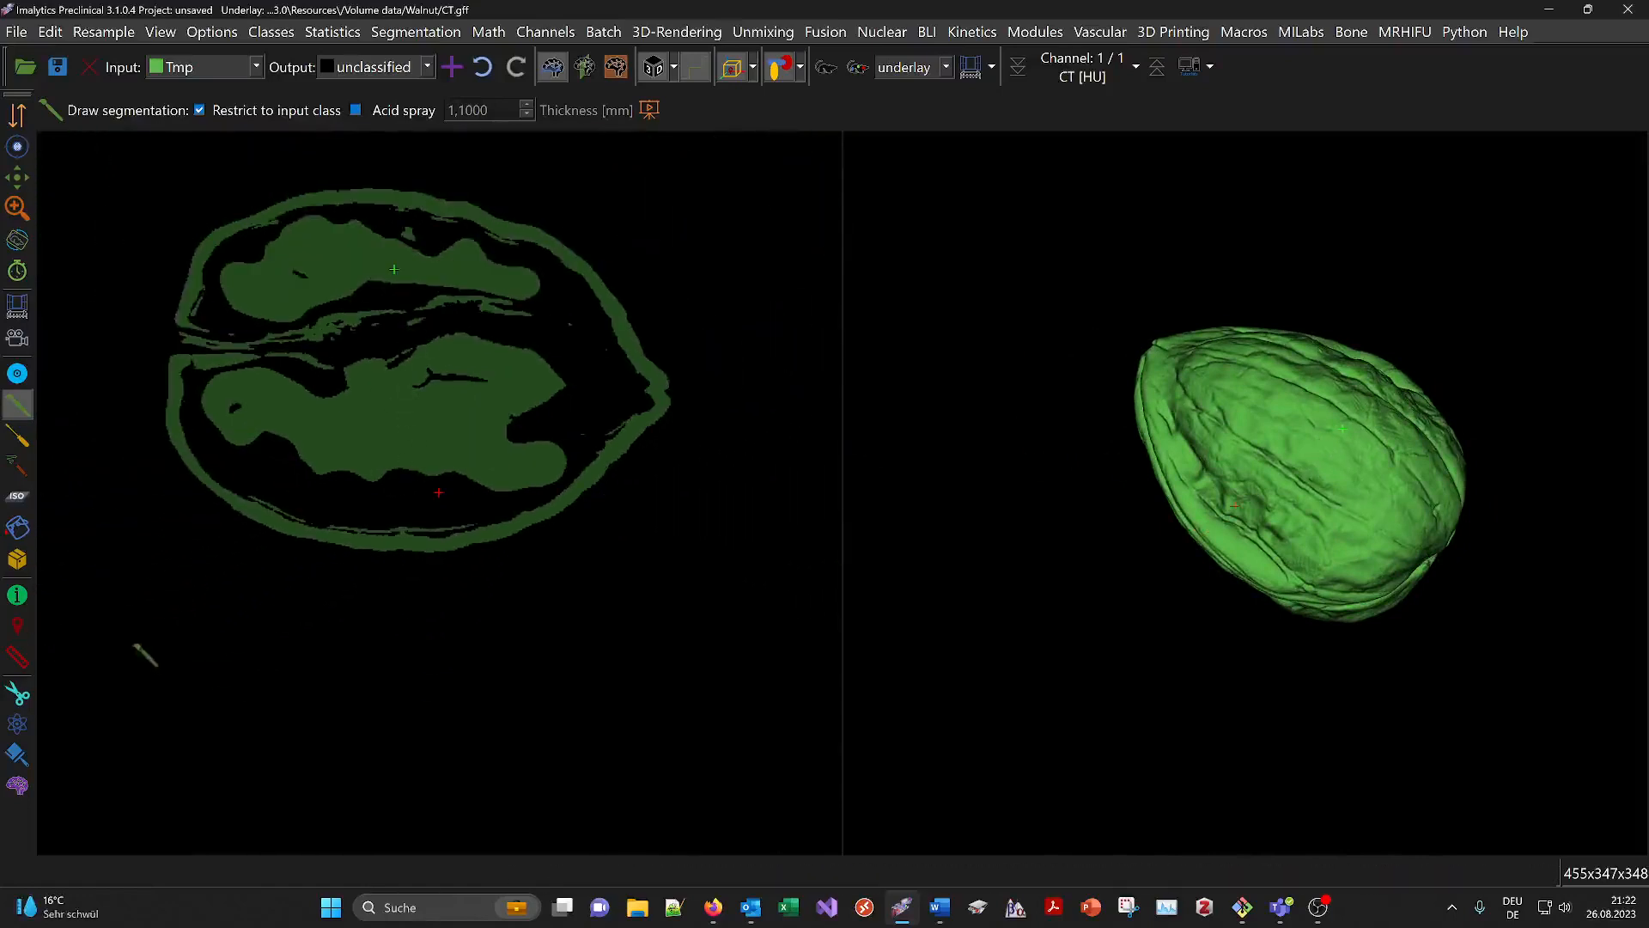
{"action": "scroll", "coordinate": [140, 655], "scroll_direction": "up", "scroll_amount": 5}
{"action": "left_click", "coordinate": [24, 655]}
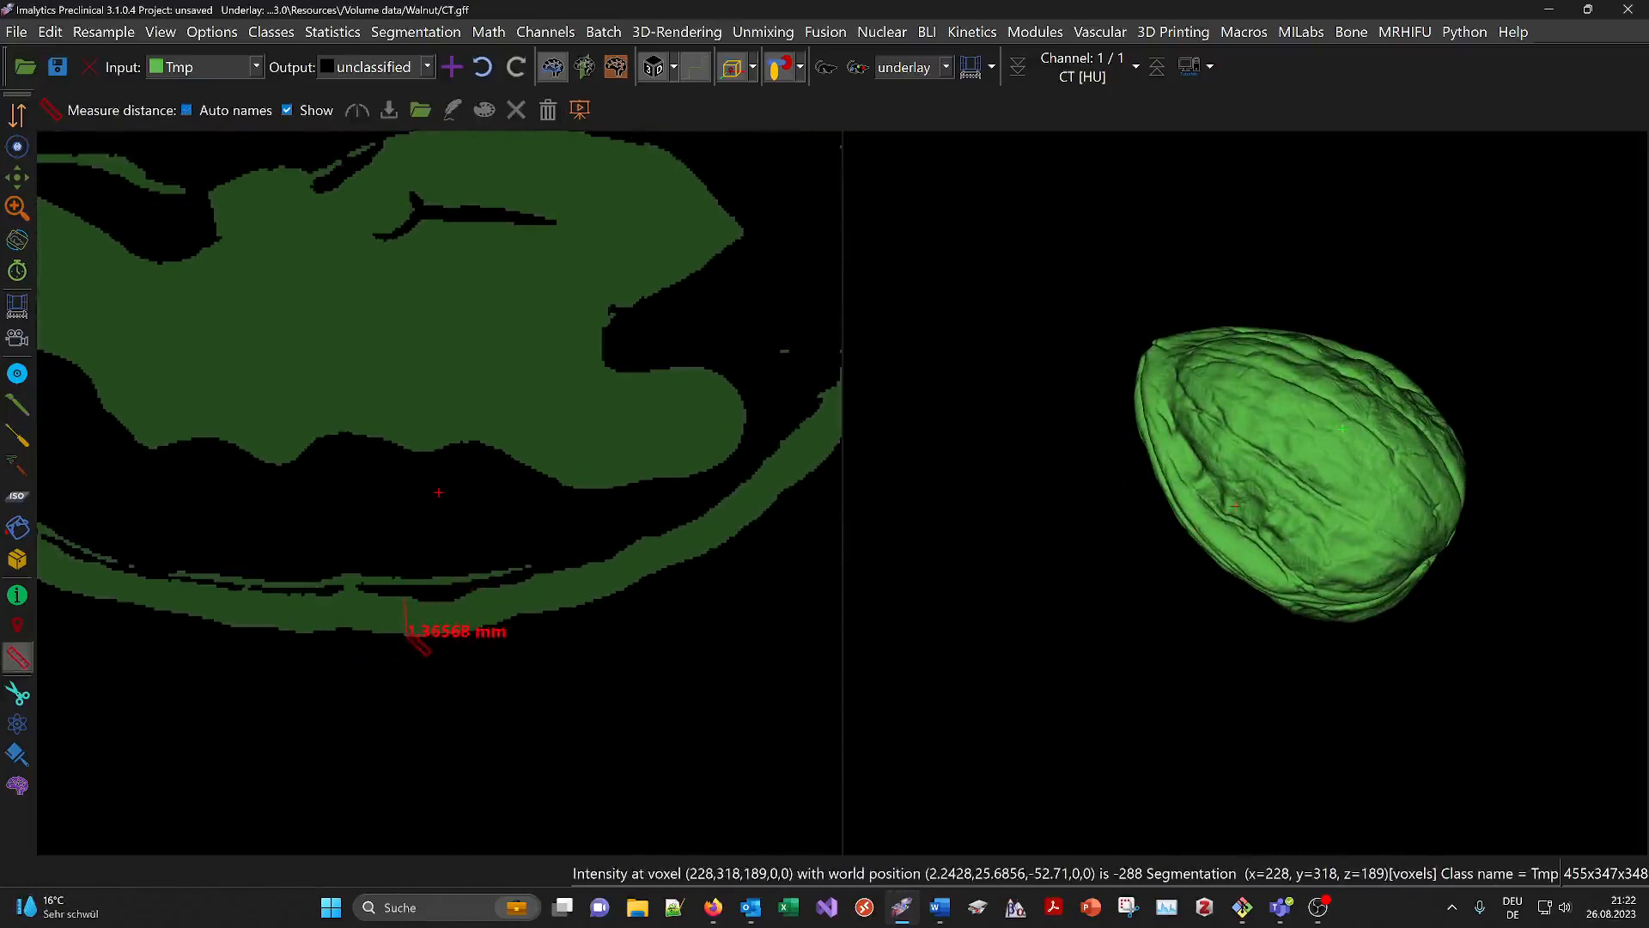
{"action": "left_click_drag", "start_coordinate": [406, 631], "coordinate": [407, 633]}
{"action": "left_click", "coordinate": [874, 487]}
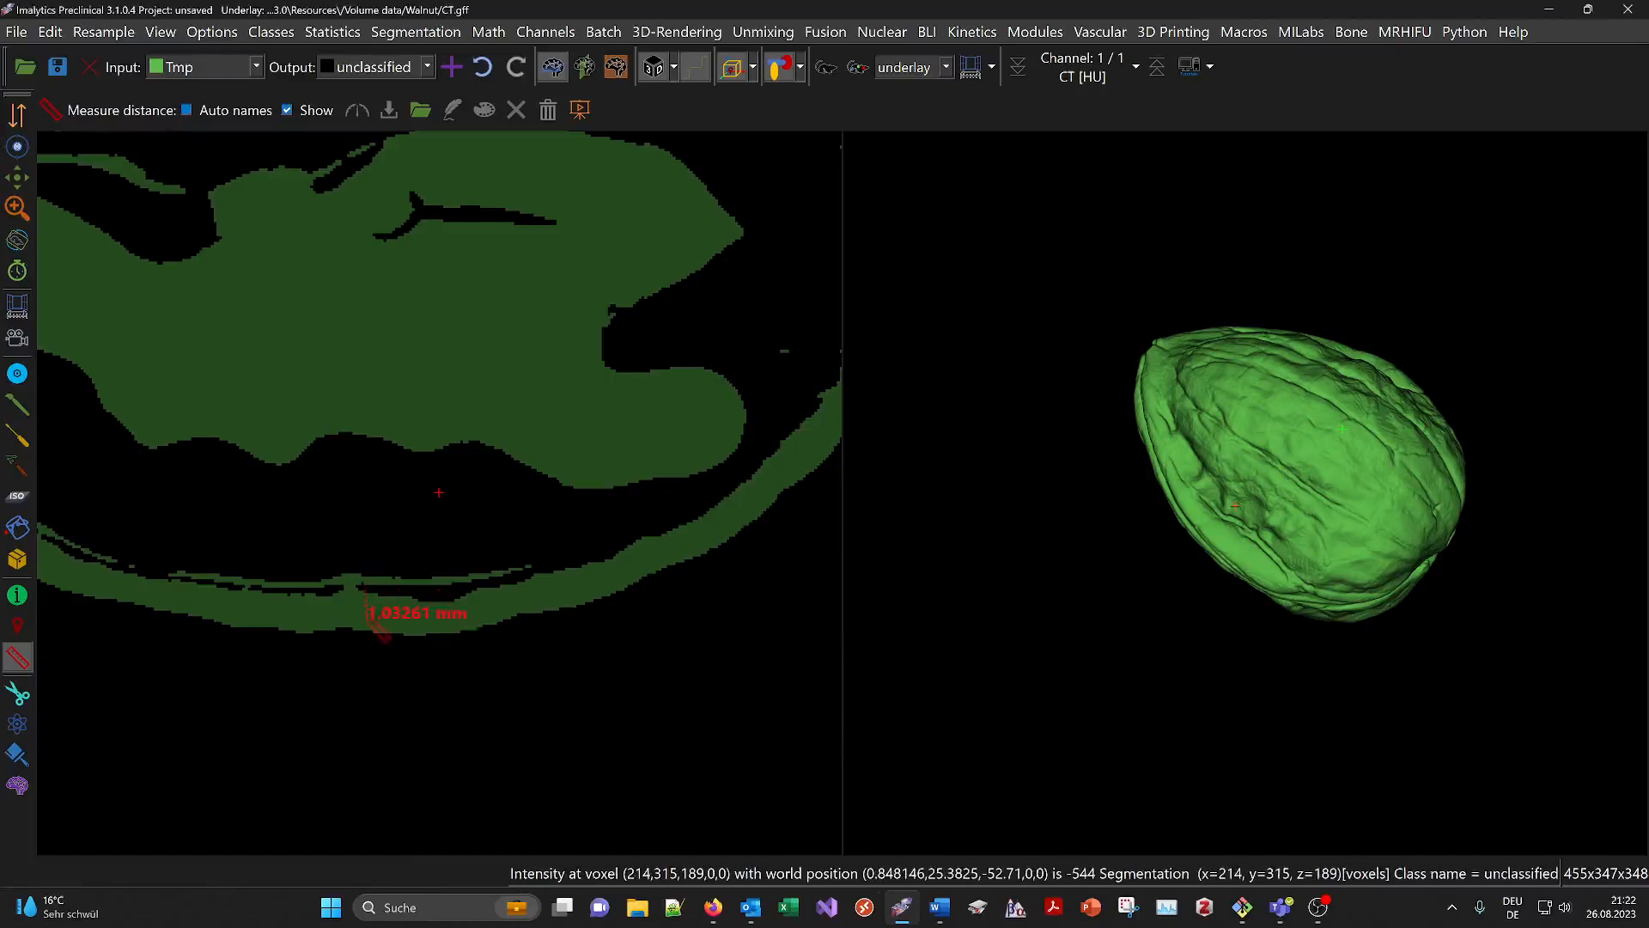
{"action": "left_click_drag", "start_coordinate": [365, 589], "coordinate": [367, 626]}
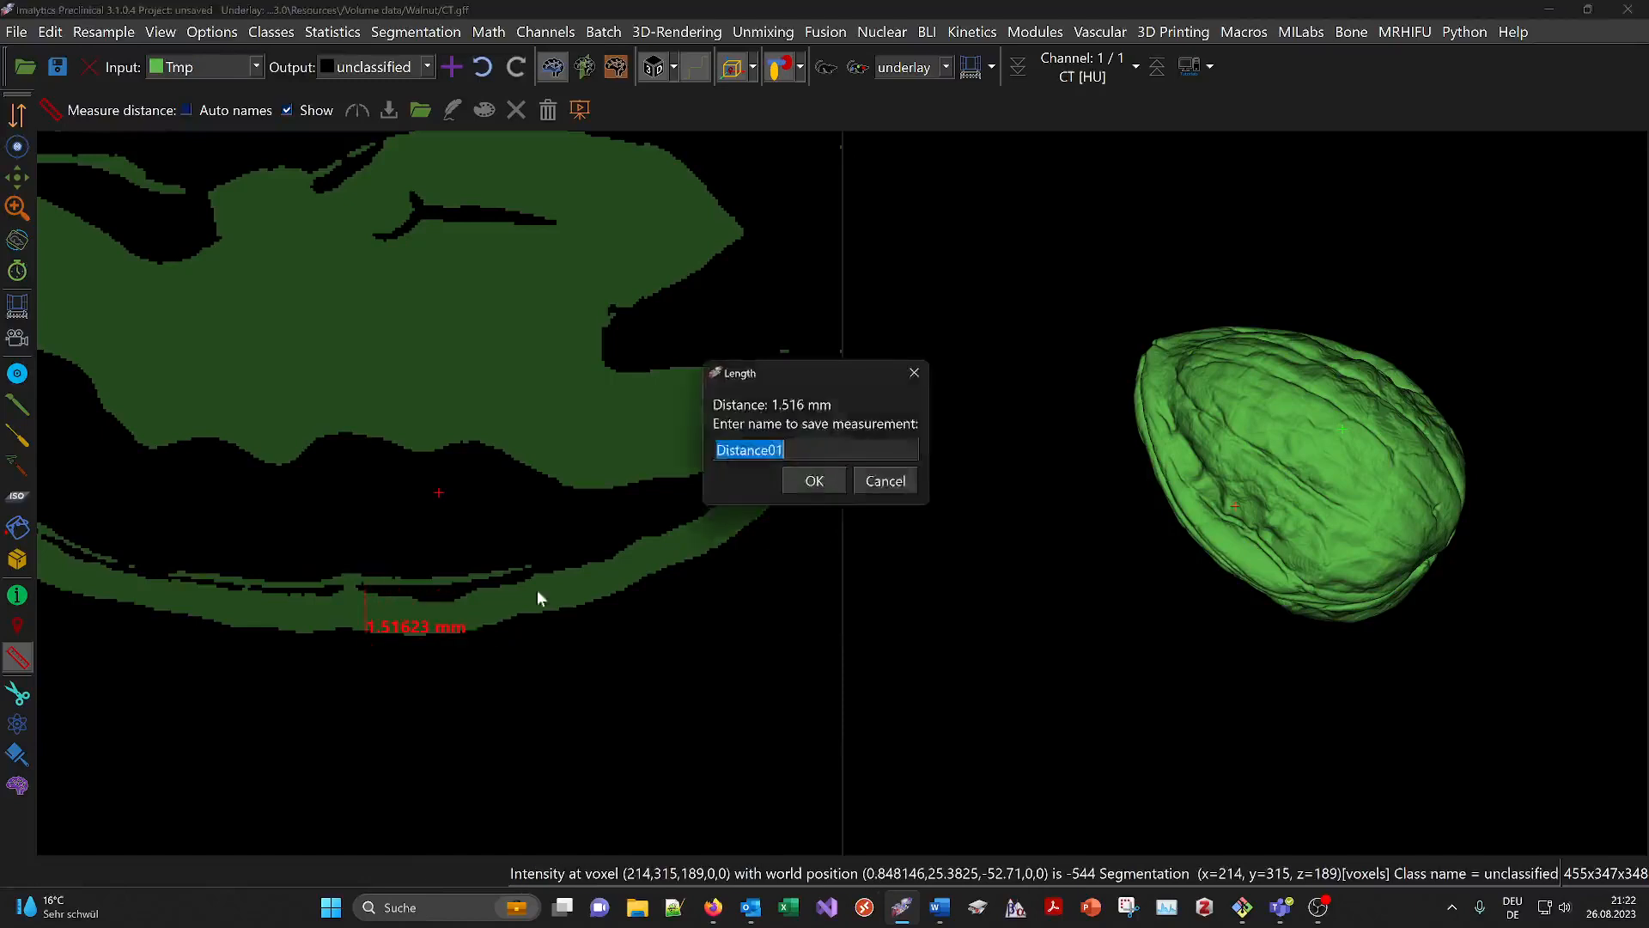
{"action": "left_click", "coordinate": [874, 484]}
Step: Add a new class named Shell as the output class
{"action": "middle_click", "coordinate": [337, 354]}
{"action": "scroll", "coordinate": [414, 365], "scroll_direction": "down", "scroll_amount": 4}
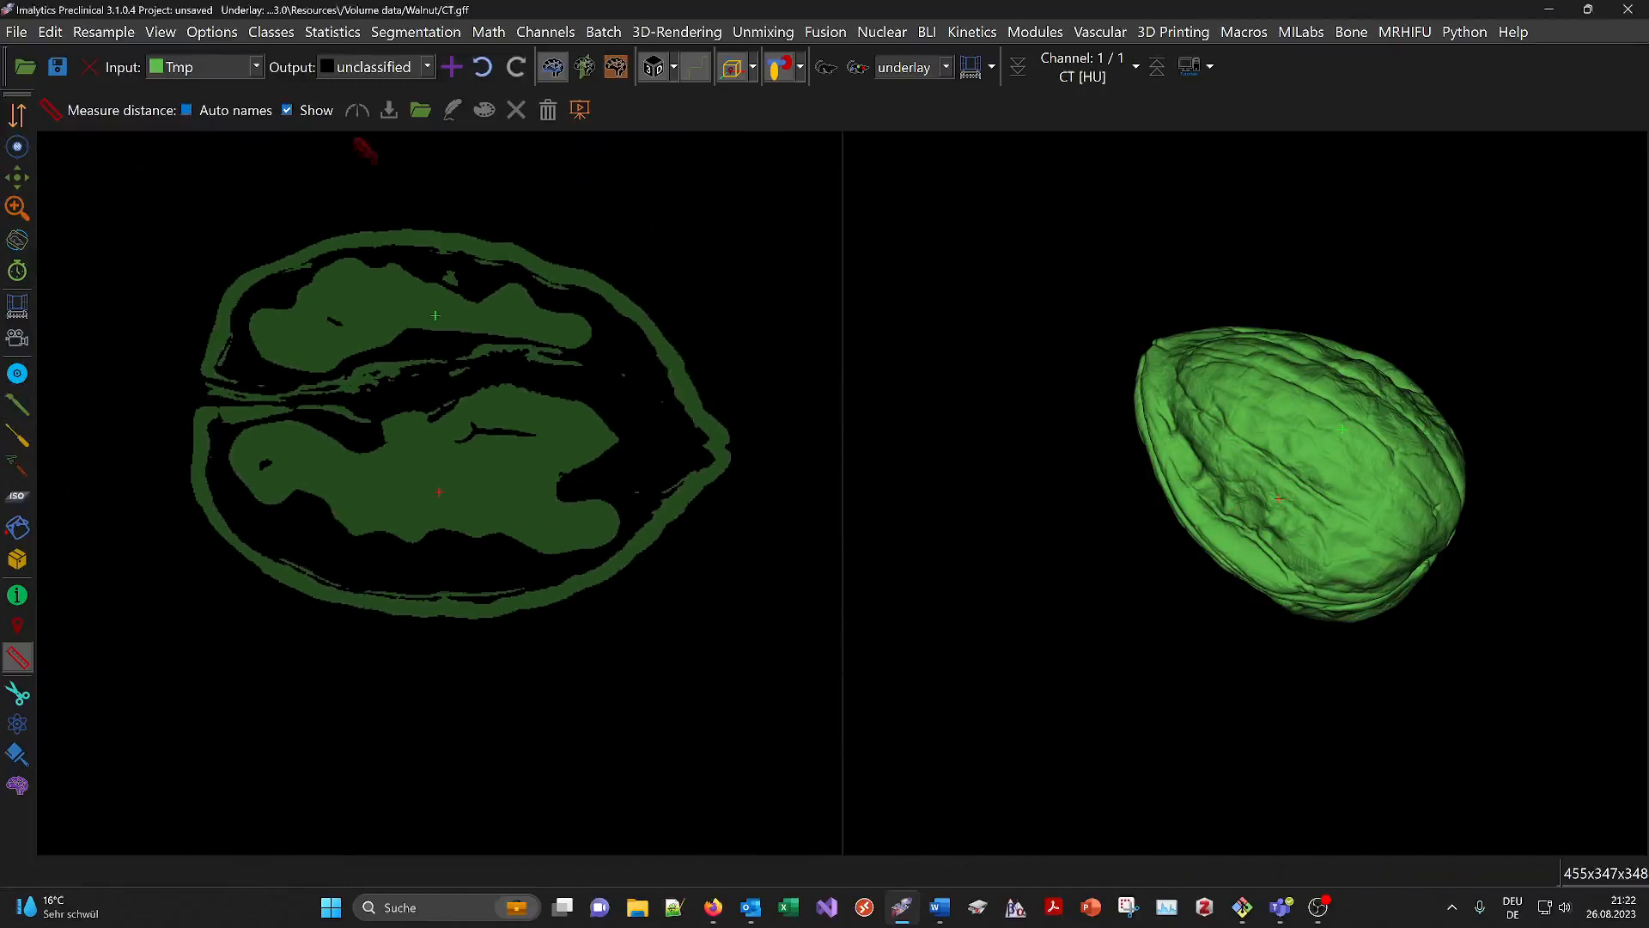
{"action": "left_click", "coordinate": [452, 68]}
{"action": "type", "text": "Shel"}
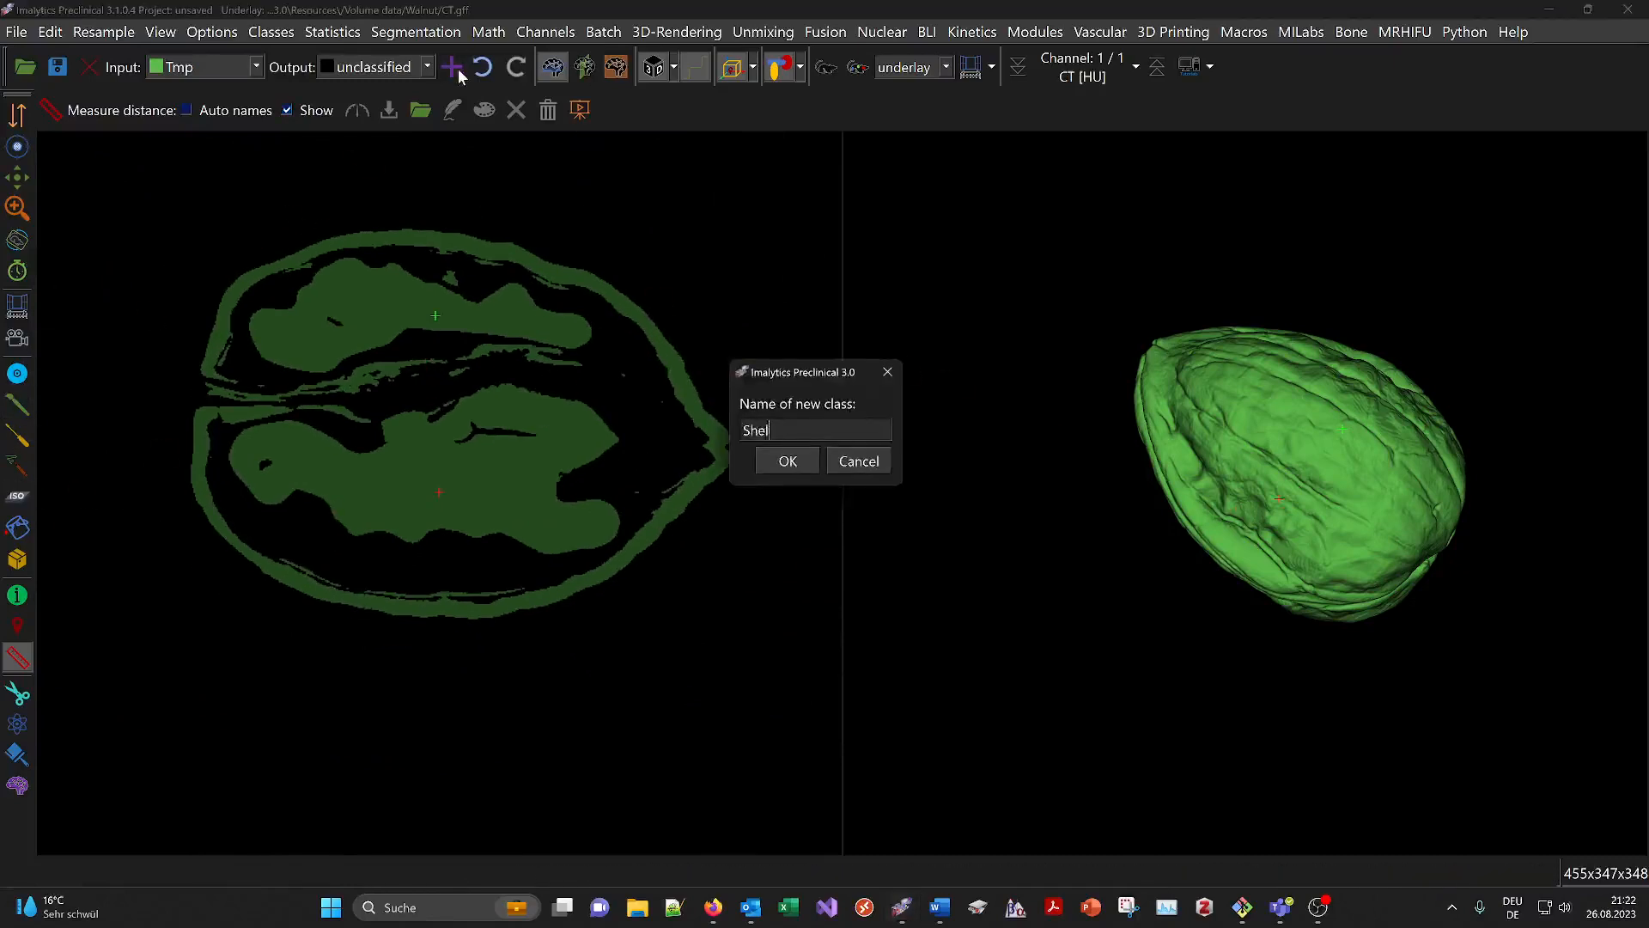
{"action": "type", "text": "l"}
{"action": "key", "text": "Return"}
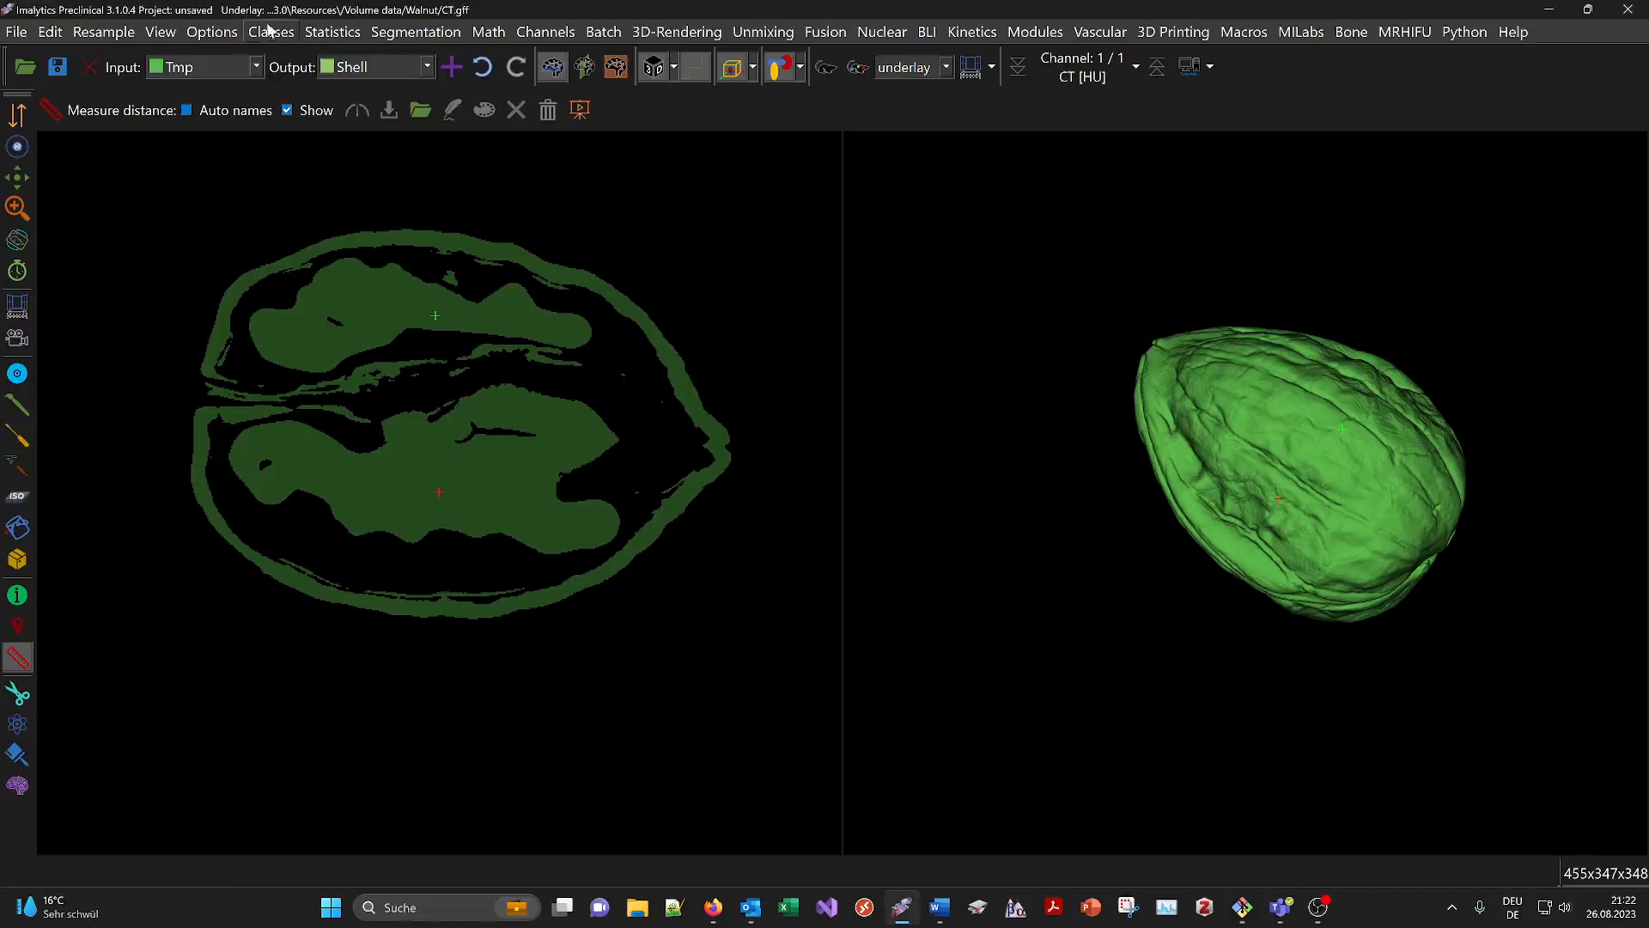
Step: Change the color of the Shell class to dark red
{"action": "left_click", "coordinate": [269, 33]}
{"action": "left_click", "coordinate": [331, 213]}
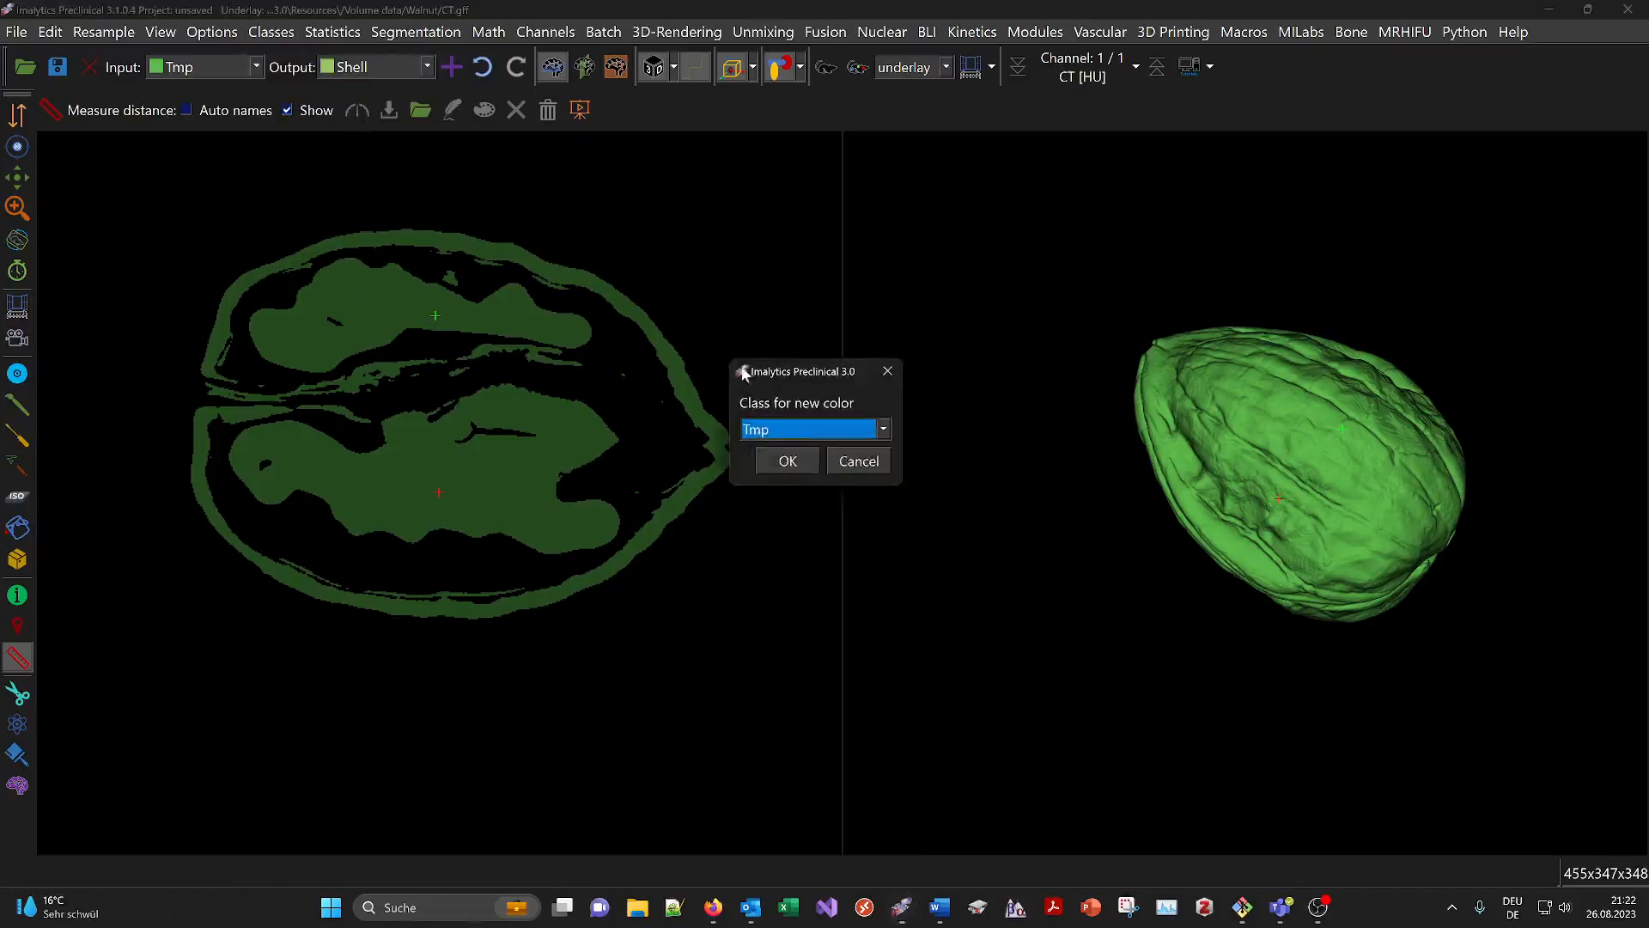
{"action": "left_click", "coordinate": [783, 433]}
{"action": "left_click", "coordinate": [776, 468]}
{"action": "left_click", "coordinate": [788, 462]}
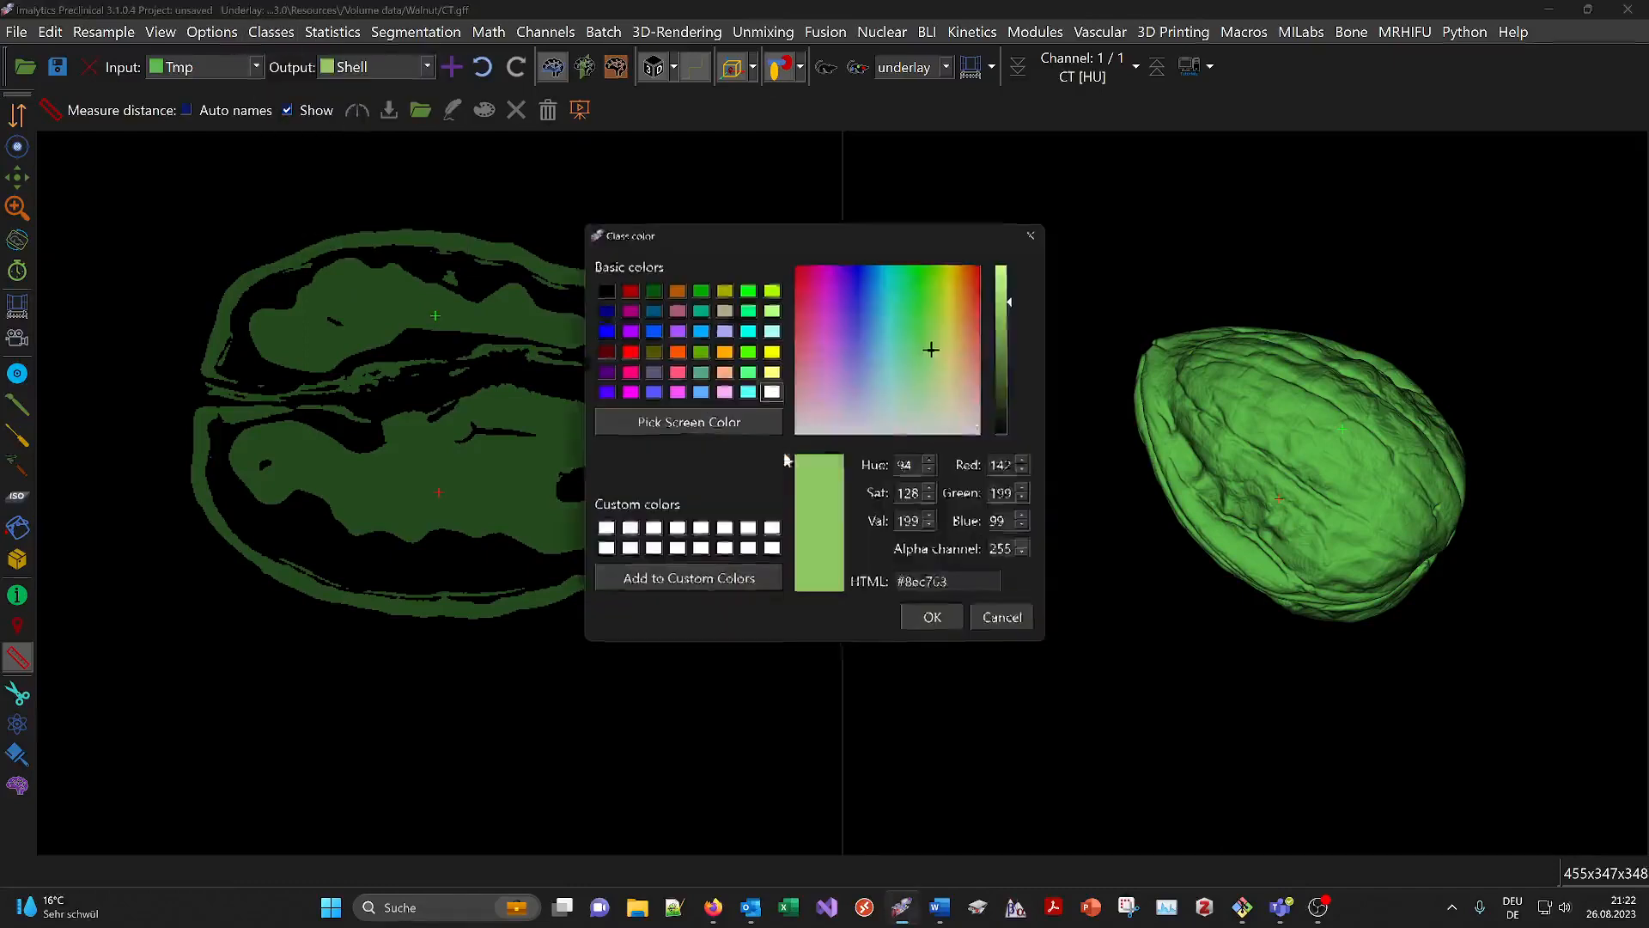
{"action": "left_click", "coordinate": [976, 384]}
{"action": "left_click_drag", "start_coordinate": [977, 384], "coordinate": [1007, 348]}
{"action": "left_click", "coordinate": [936, 619]}
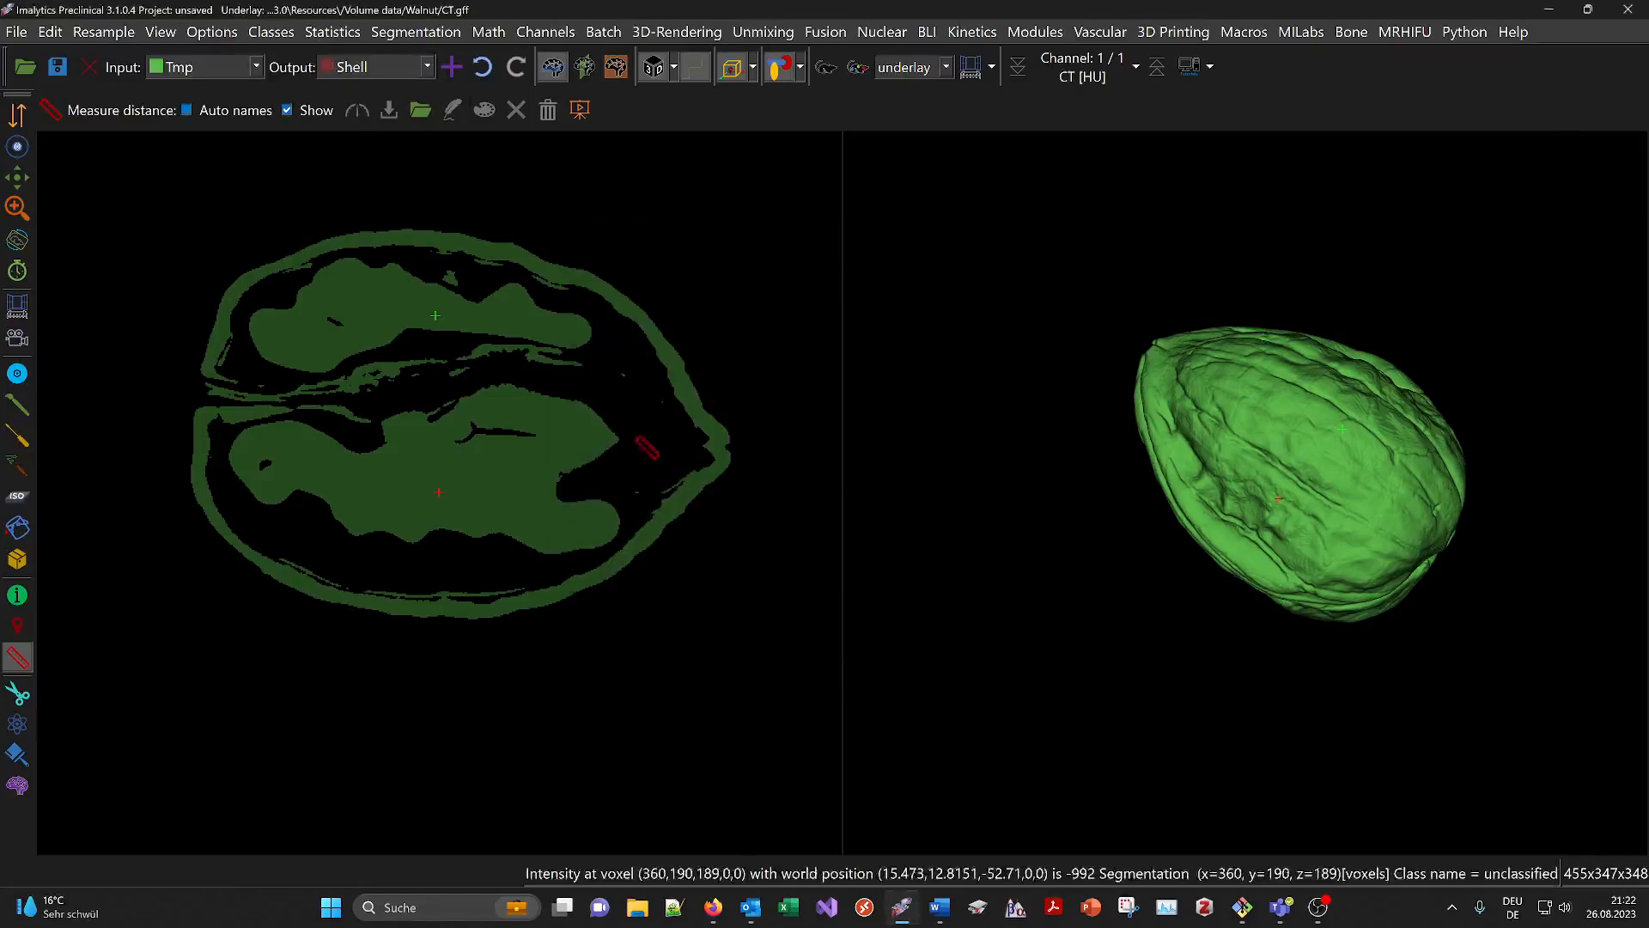
Step: Enable Acid spray for drawing the segmentation and set its thickness to 1.5 mm
{"action": "left_click", "coordinate": [16, 413]}
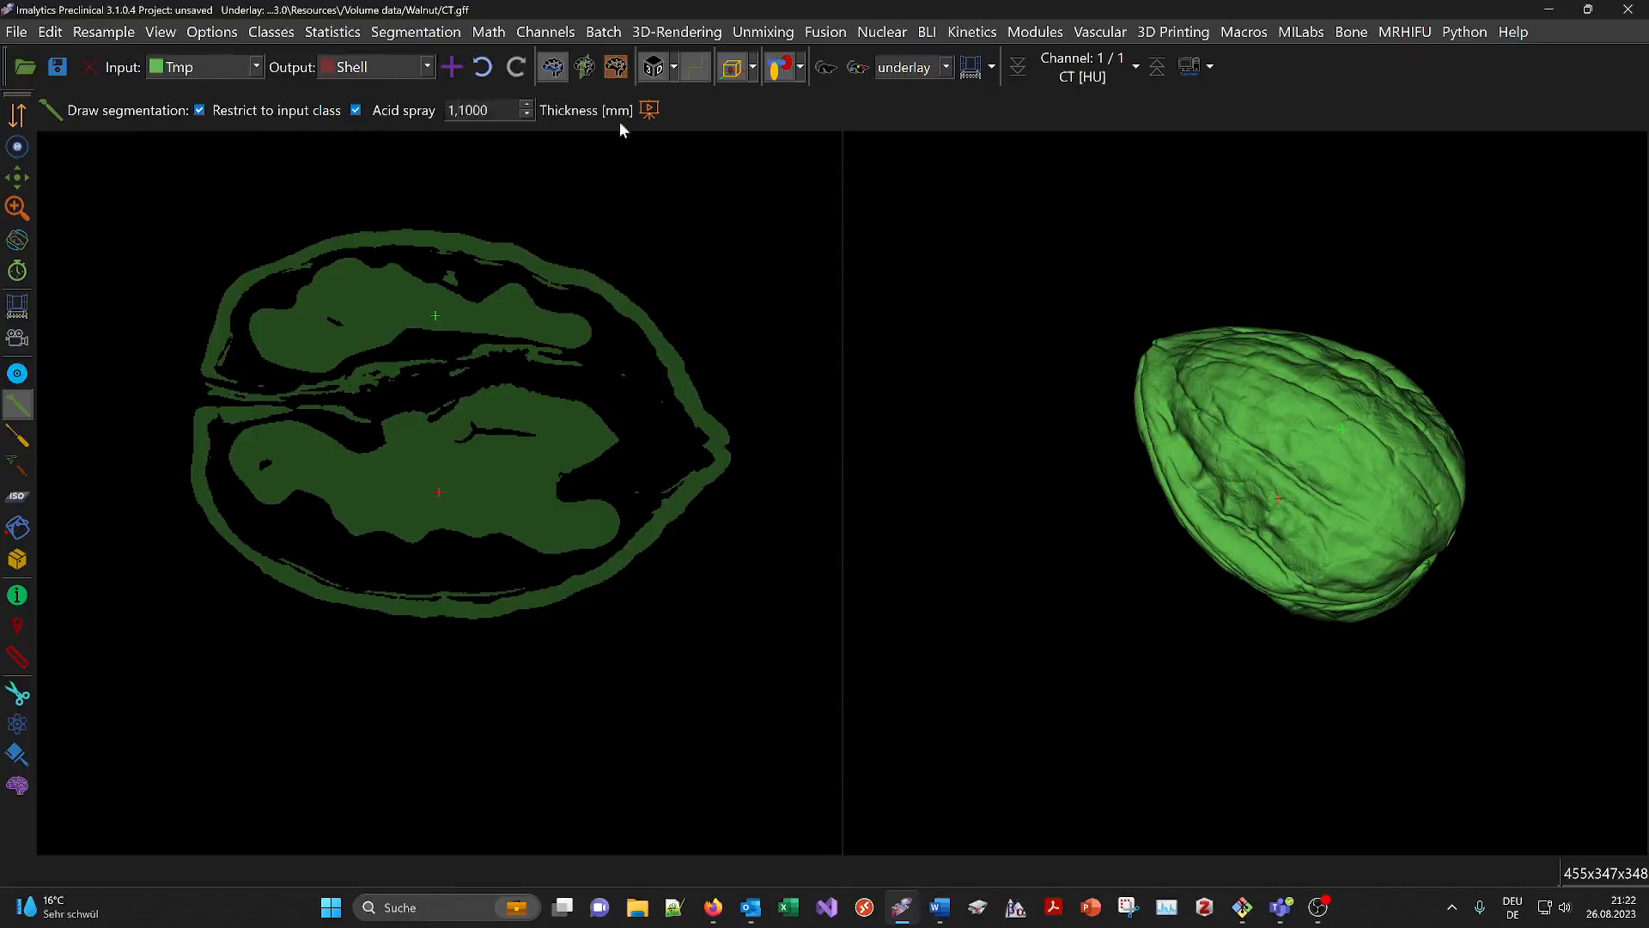
{"action": "key", "text": "Delete"}
{"action": "type", "text": "5"}
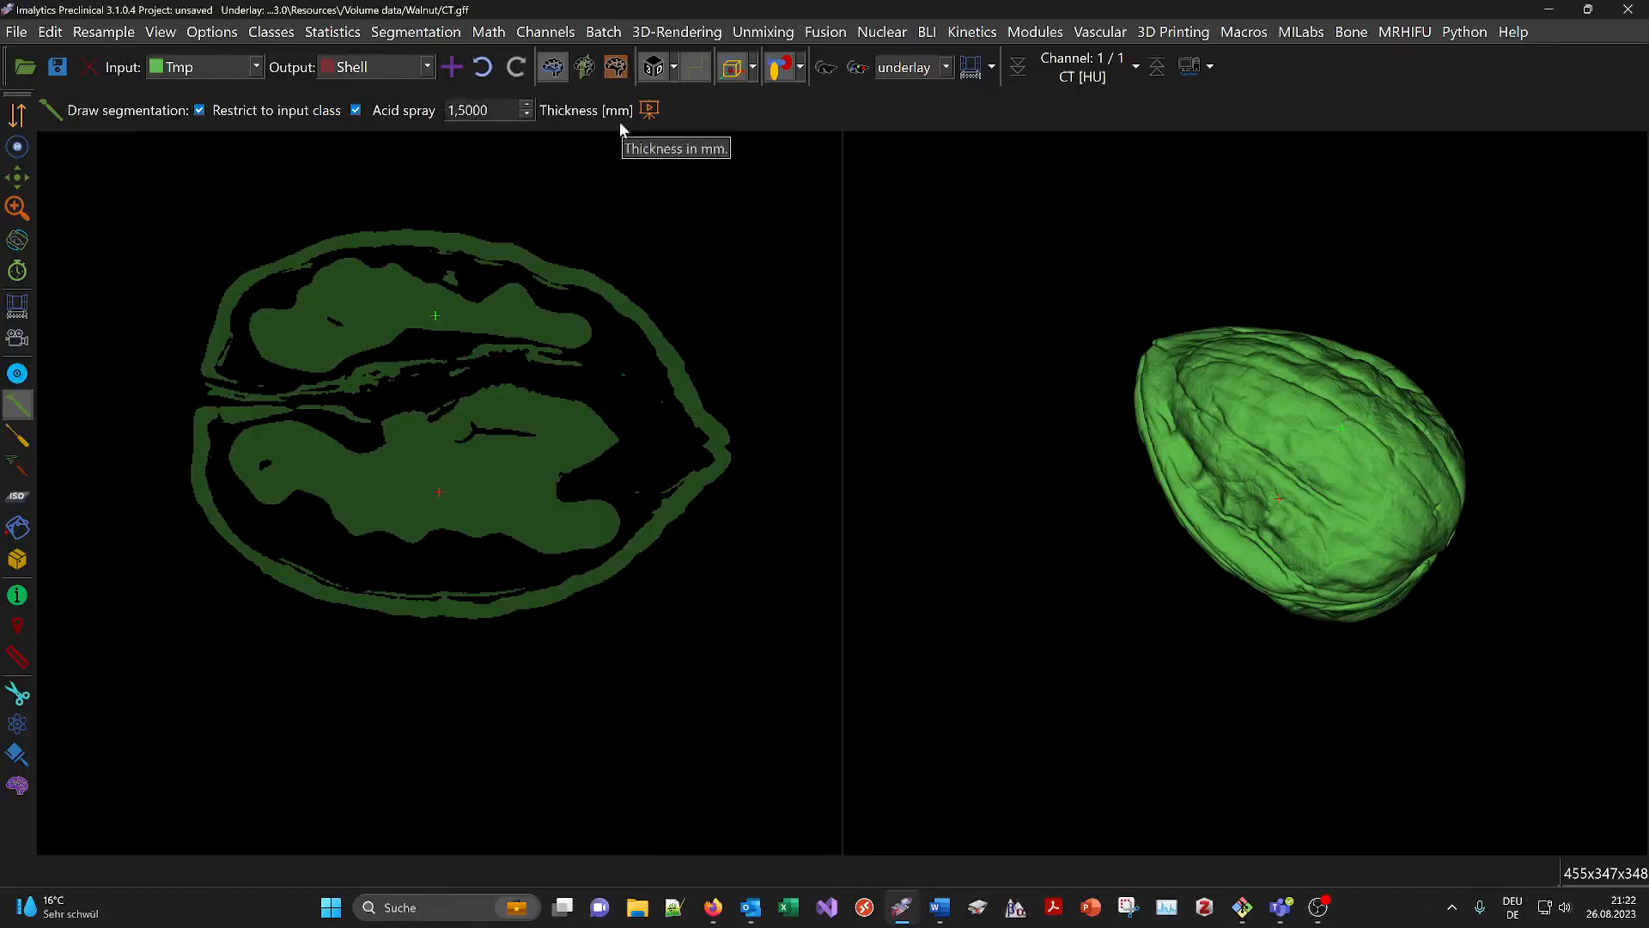
{"action": "key", "text": "Return"}
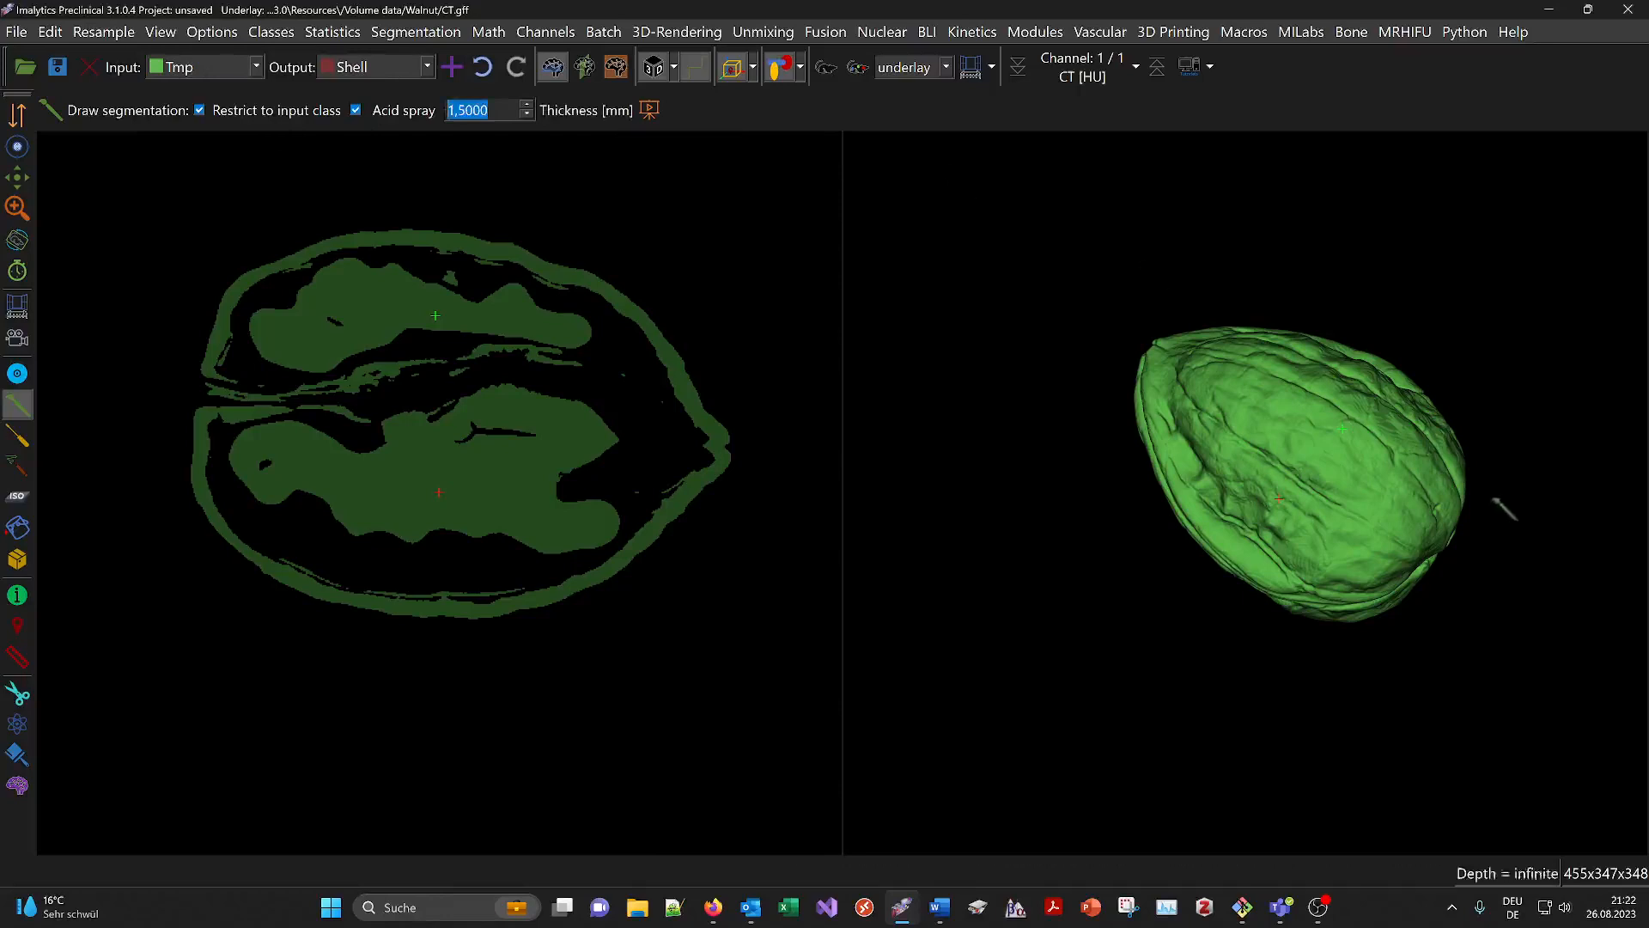
Step: Acid spray the walnut's outer surface from all sides in the 3D view to assign it to the Shell class
{"action": "mouse_move", "coordinate": [1499, 508]}
{"action": "left_mouse_down"}
{"action": "mouse_move", "coordinate": [1340, 529]}
{"action": "mouse_move", "coordinate": [1372, 578]}
{"action": "mouse_move", "coordinate": [1437, 617]}
{"action": "mouse_move", "coordinate": [1257, 436]}
{"action": "mouse_move", "coordinate": [1417, 730]}
{"action": "left_mouse_up"}
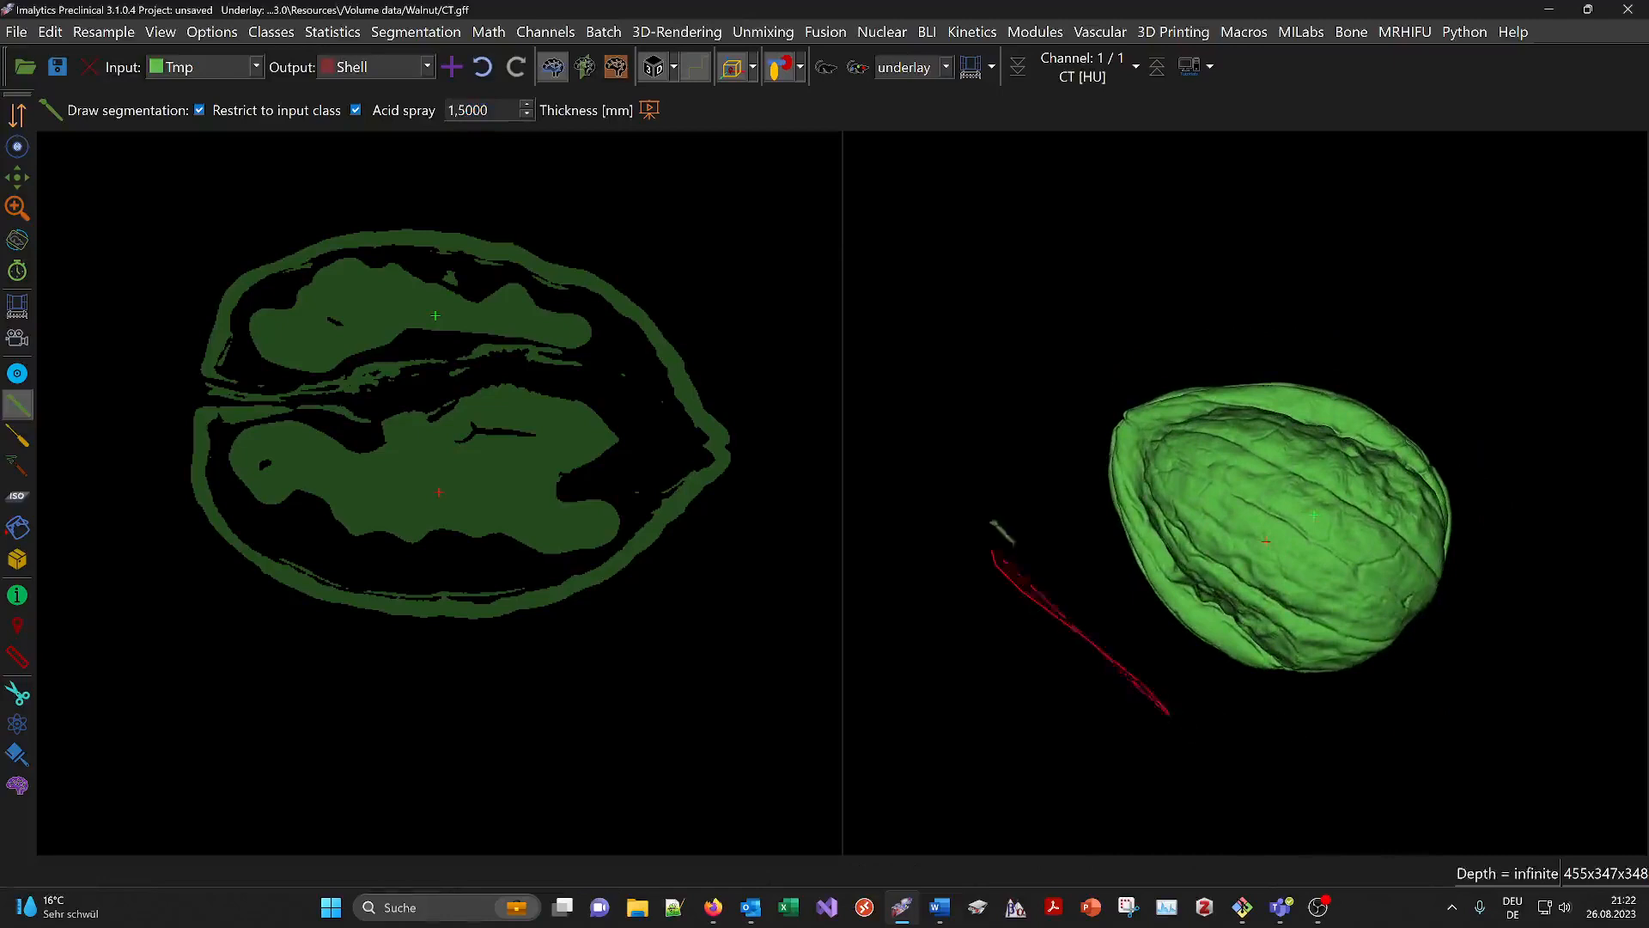
{"action": "mouse_move", "coordinate": [1195, 637]}
{"action": "left_mouse_down"}
{"action": "mouse_move", "coordinate": [1444, 729]}
{"action": "mouse_move", "coordinate": [1436, 719]}
{"action": "left_mouse_up"}
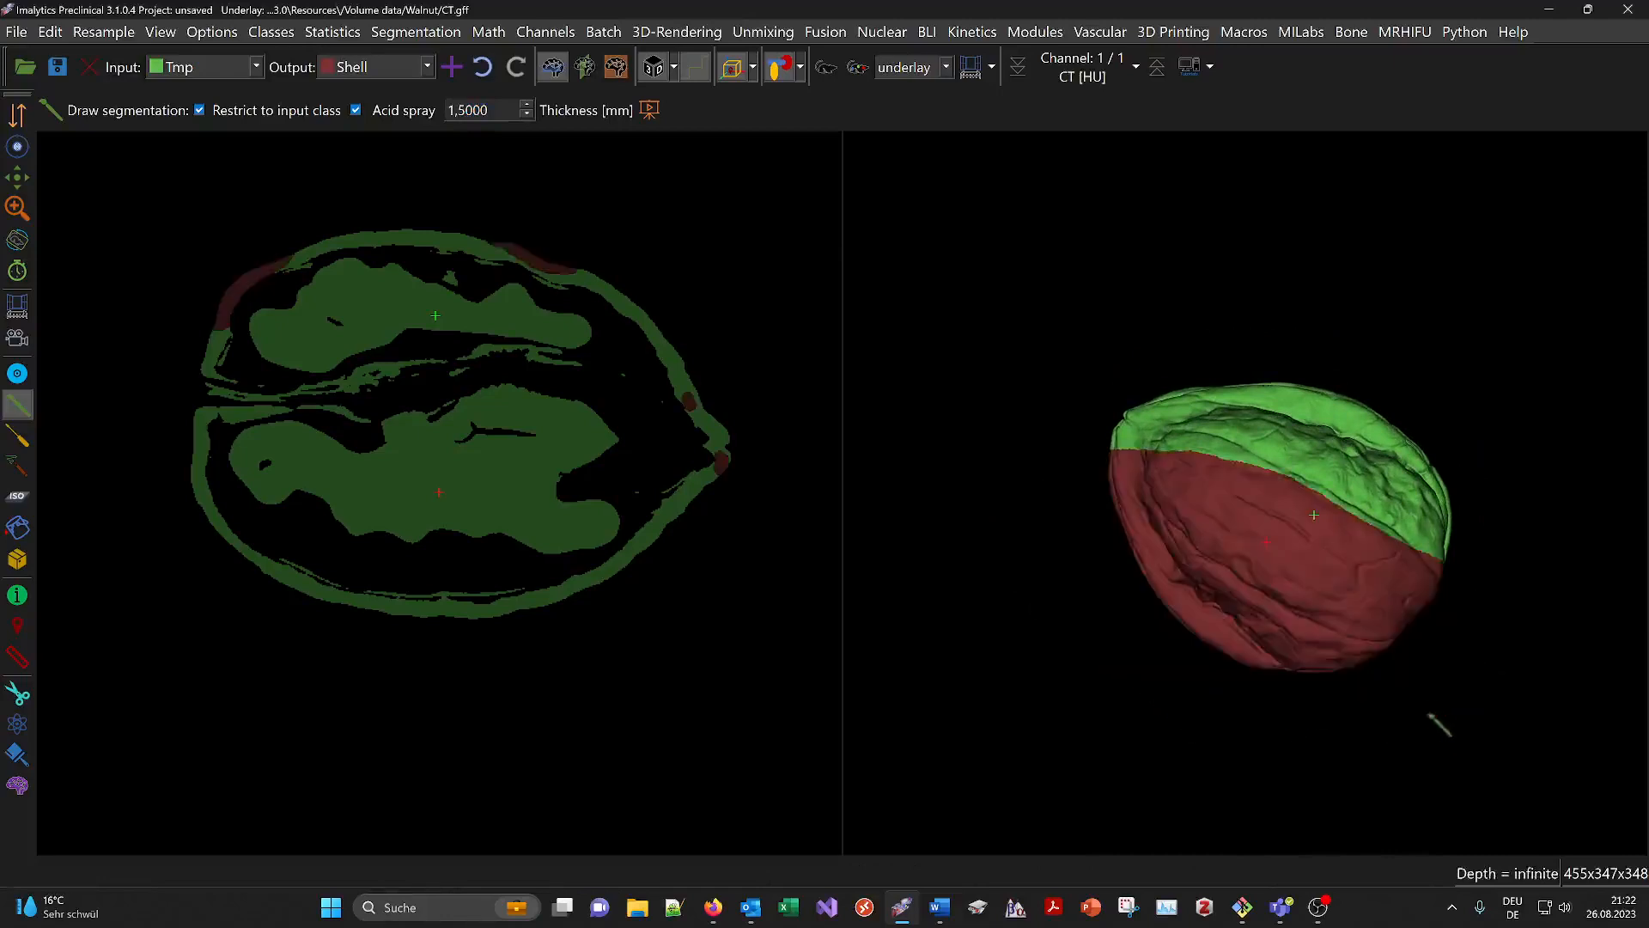
{"action": "mouse_move", "coordinate": [1399, 357]}
{"action": "left_mouse_down"}
{"action": "mouse_move", "coordinate": [1280, 648]}
{"action": "mouse_move", "coordinate": [1245, 605]}
{"action": "mouse_move", "coordinate": [1113, 709]}
{"action": "left_mouse_up"}
{"action": "mouse_move", "coordinate": [1394, 590]}
{"action": "left_mouse_down"}
{"action": "mouse_move", "coordinate": [1420, 805]}
{"action": "mouse_move", "coordinate": [1297, 818]}
{"action": "left_mouse_up"}
{"action": "middle_click_drag", "start_coordinate": [1462, 292], "coordinate": [1237, 794]}
{"action": "middle_click_drag", "start_coordinate": [1349, 407], "coordinate": [1334, 562]}
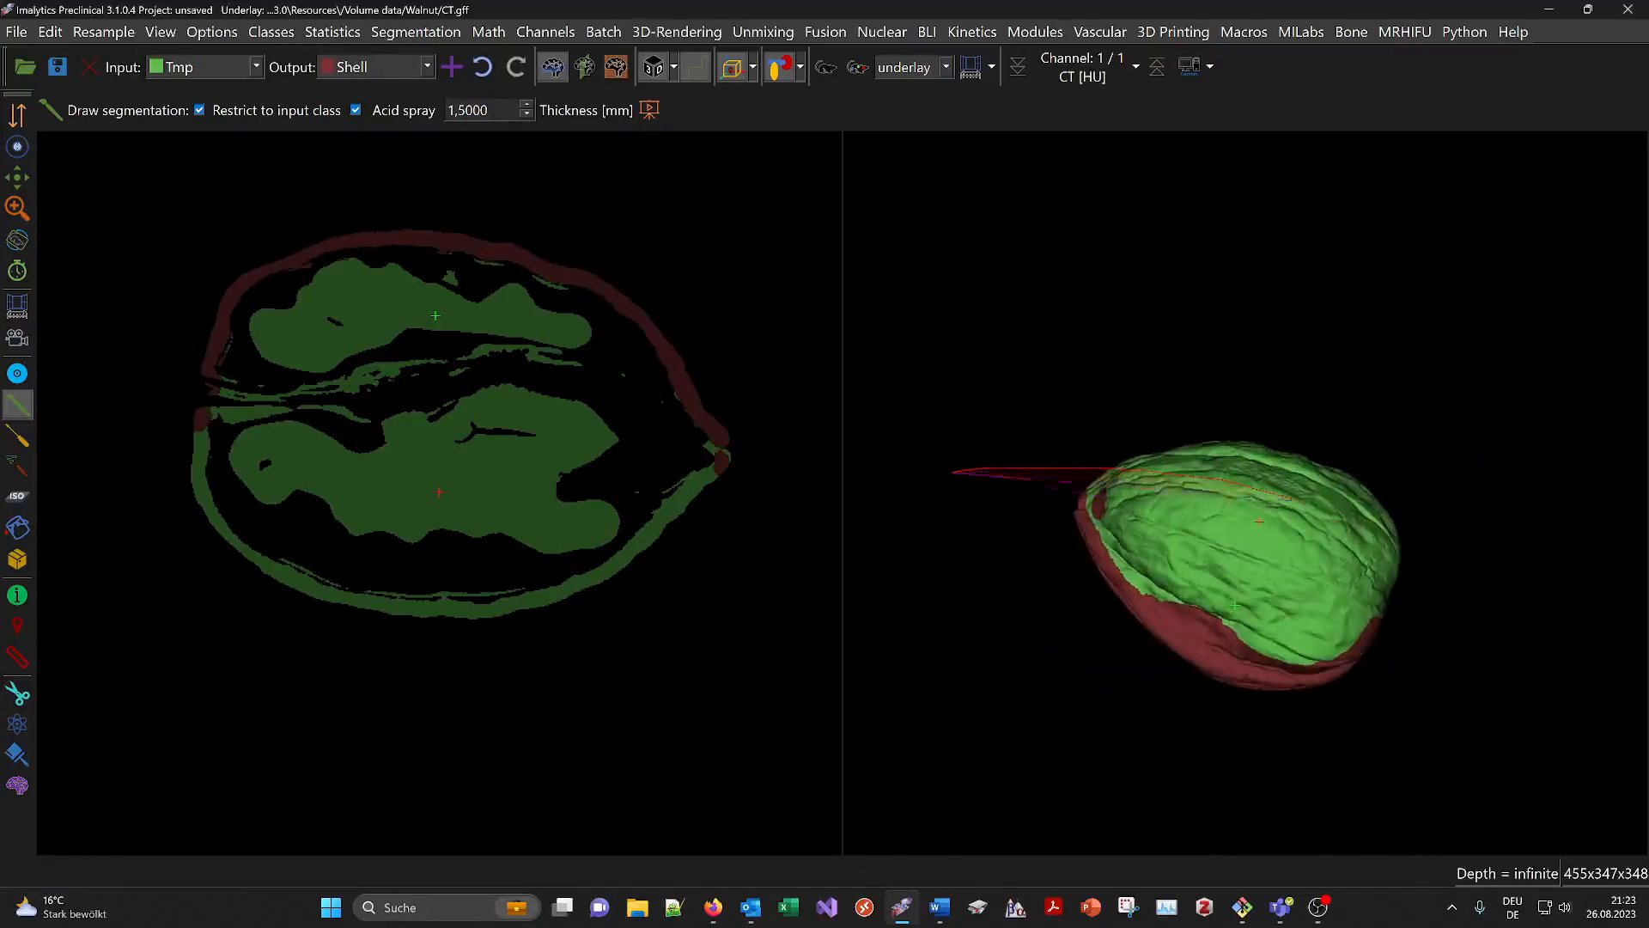
{"action": "mouse_move", "coordinate": [951, 471]}
{"action": "left_mouse_down"}
{"action": "mouse_move", "coordinate": [1288, 773]}
{"action": "mouse_move", "coordinate": [1362, 357]}
{"action": "mouse_move", "coordinate": [1400, 257]}
{"action": "left_mouse_up"}
{"action": "mouse_move", "coordinate": [1400, 258]}
{"action": "middle_mouse_down"}
{"action": "mouse_move", "coordinate": [1244, 626]}
{"action": "mouse_move", "coordinate": [1174, 478]}
{"action": "mouse_move", "coordinate": [1251, 478]}
{"action": "mouse_move", "coordinate": [1220, 447]}
{"action": "middle_mouse_up"}
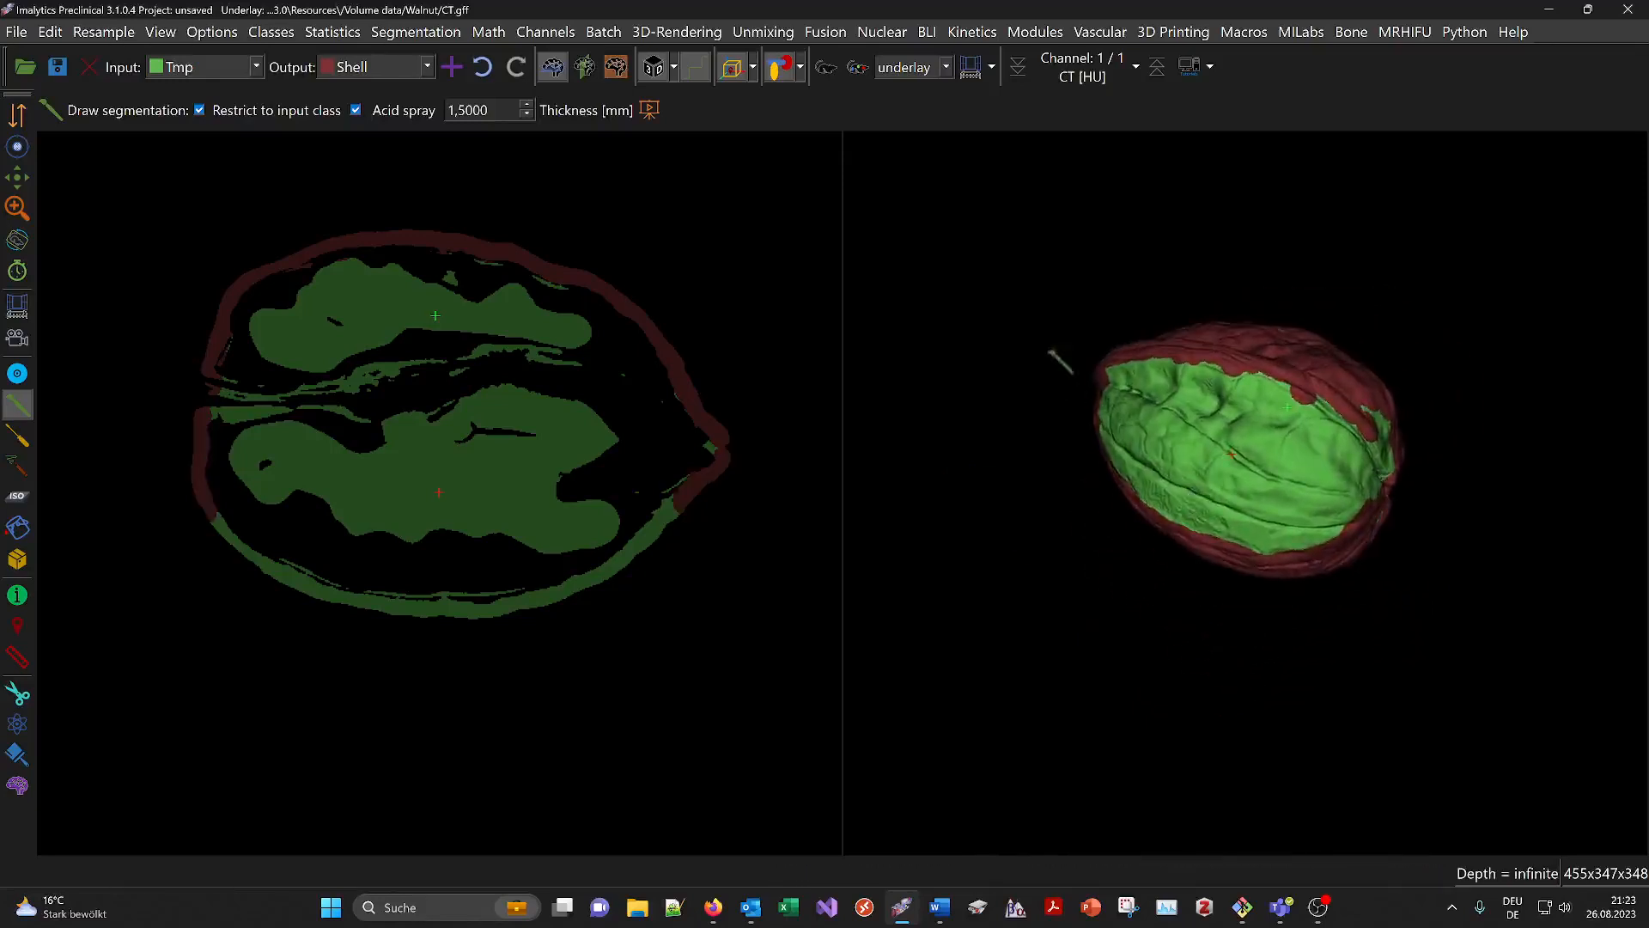
{"action": "mouse_move", "coordinate": [1474, 463]}
{"action": "left_mouse_down"}
{"action": "mouse_move", "coordinate": [977, 564]}
{"action": "mouse_move", "coordinate": [1043, 536]}
{"action": "left_mouse_up"}
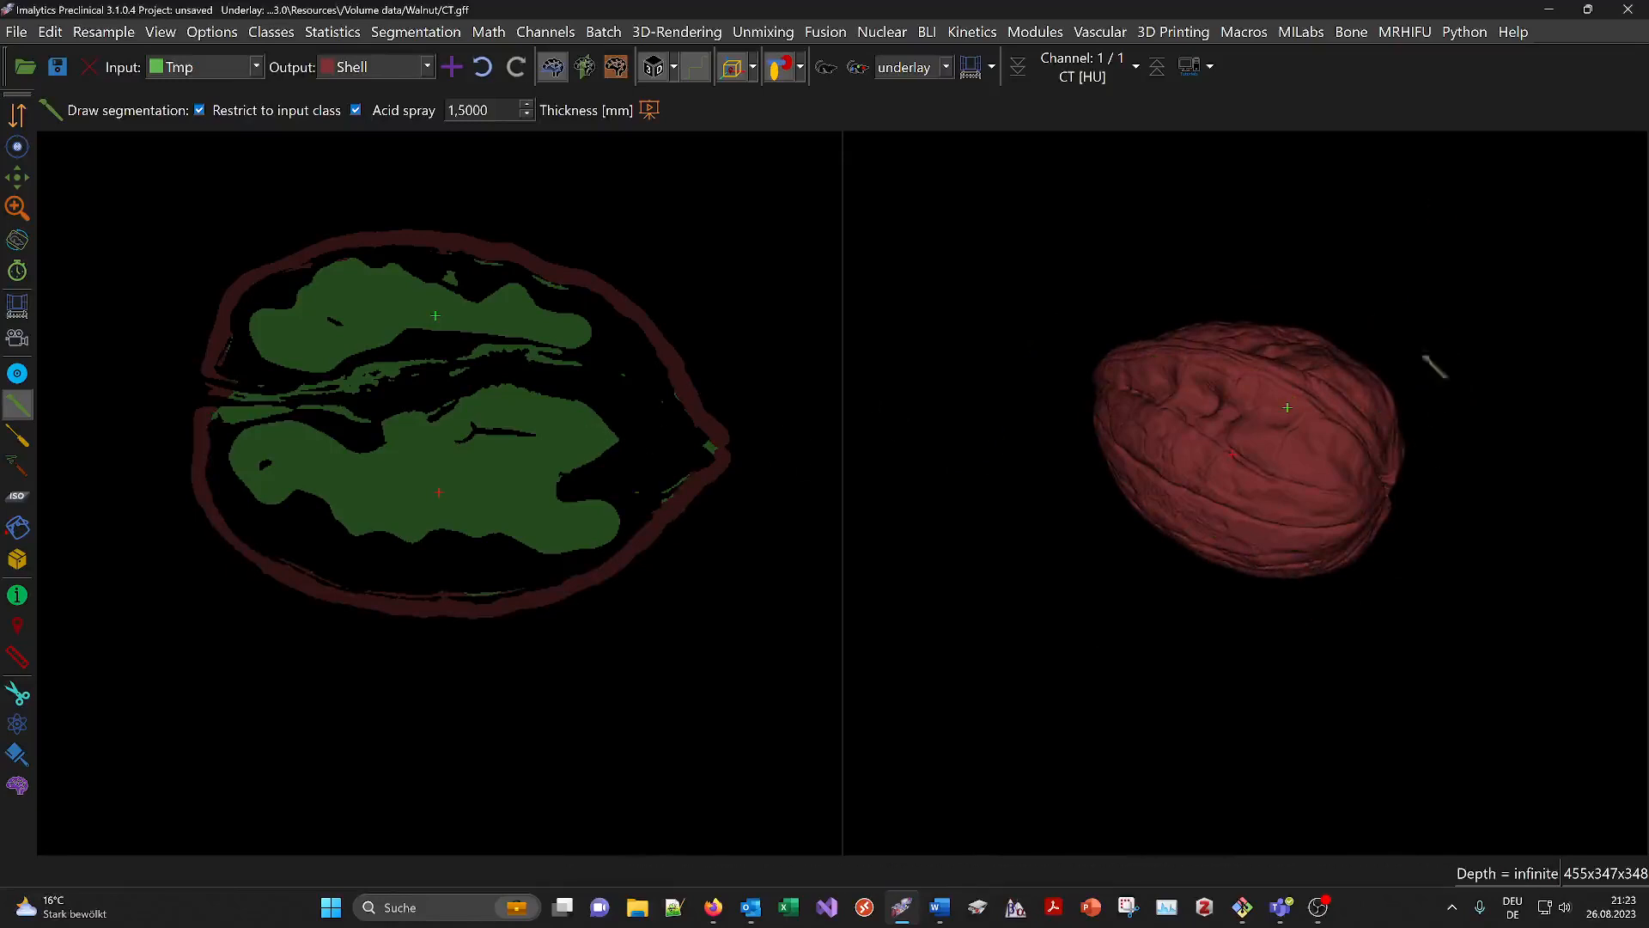
{"action": "middle_click_drag", "start_coordinate": [1428, 361], "coordinate": [1368, 550]}
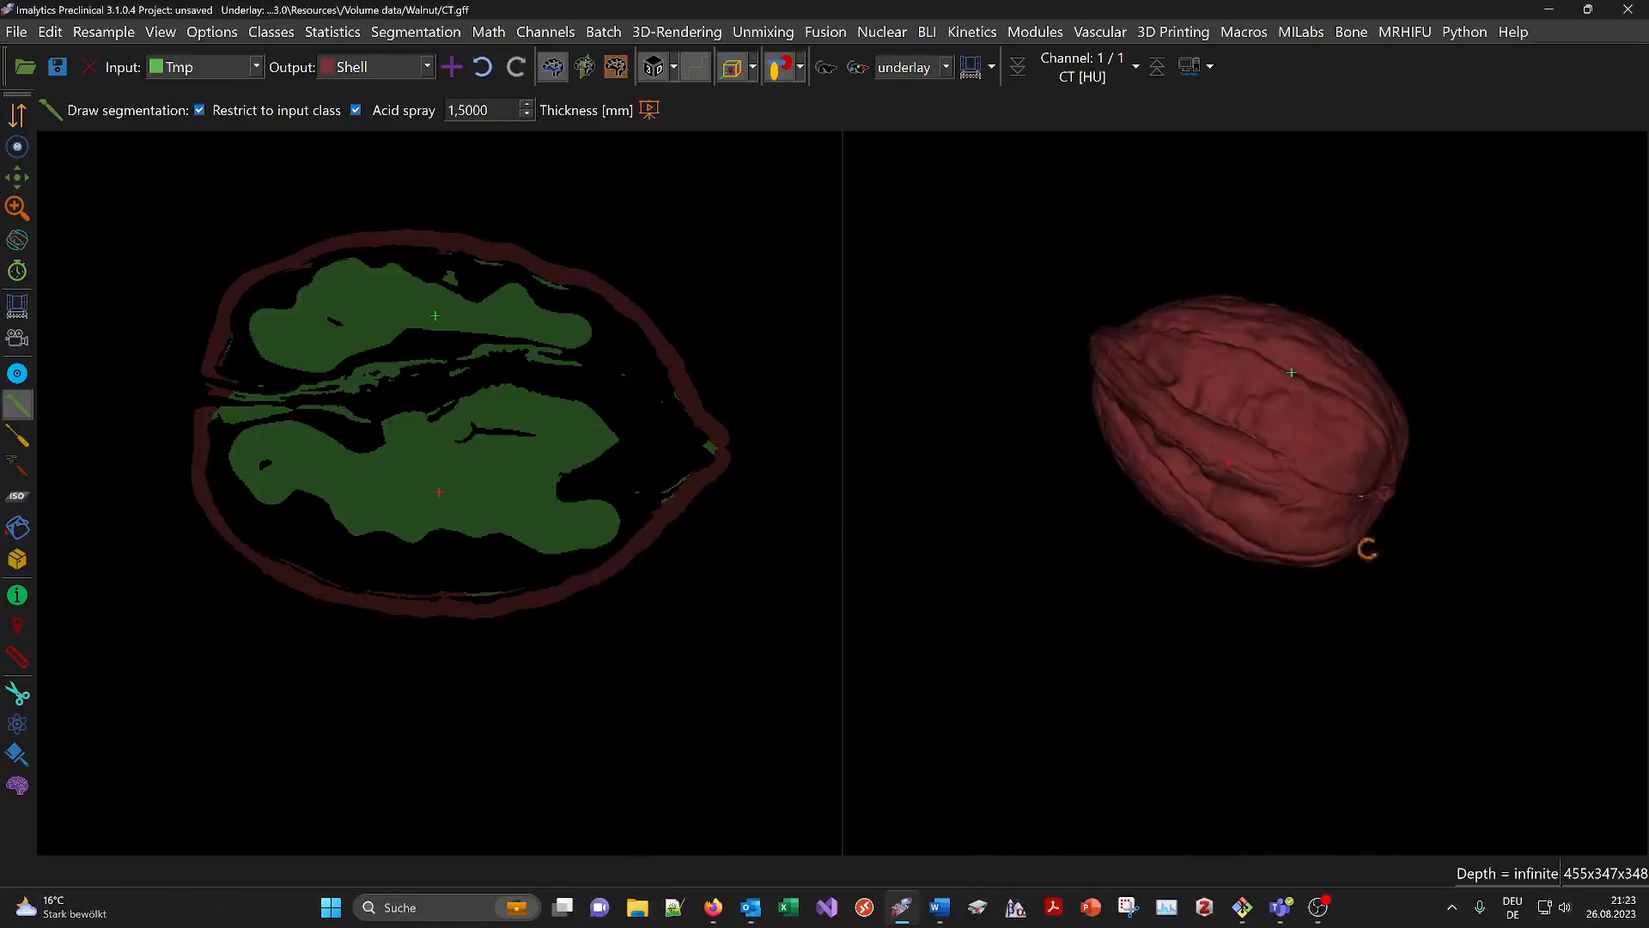
Step: Hide the Shell class and rotate the 3D model to view the kernel inside
{"action": "left_click", "coordinate": [799, 72]}
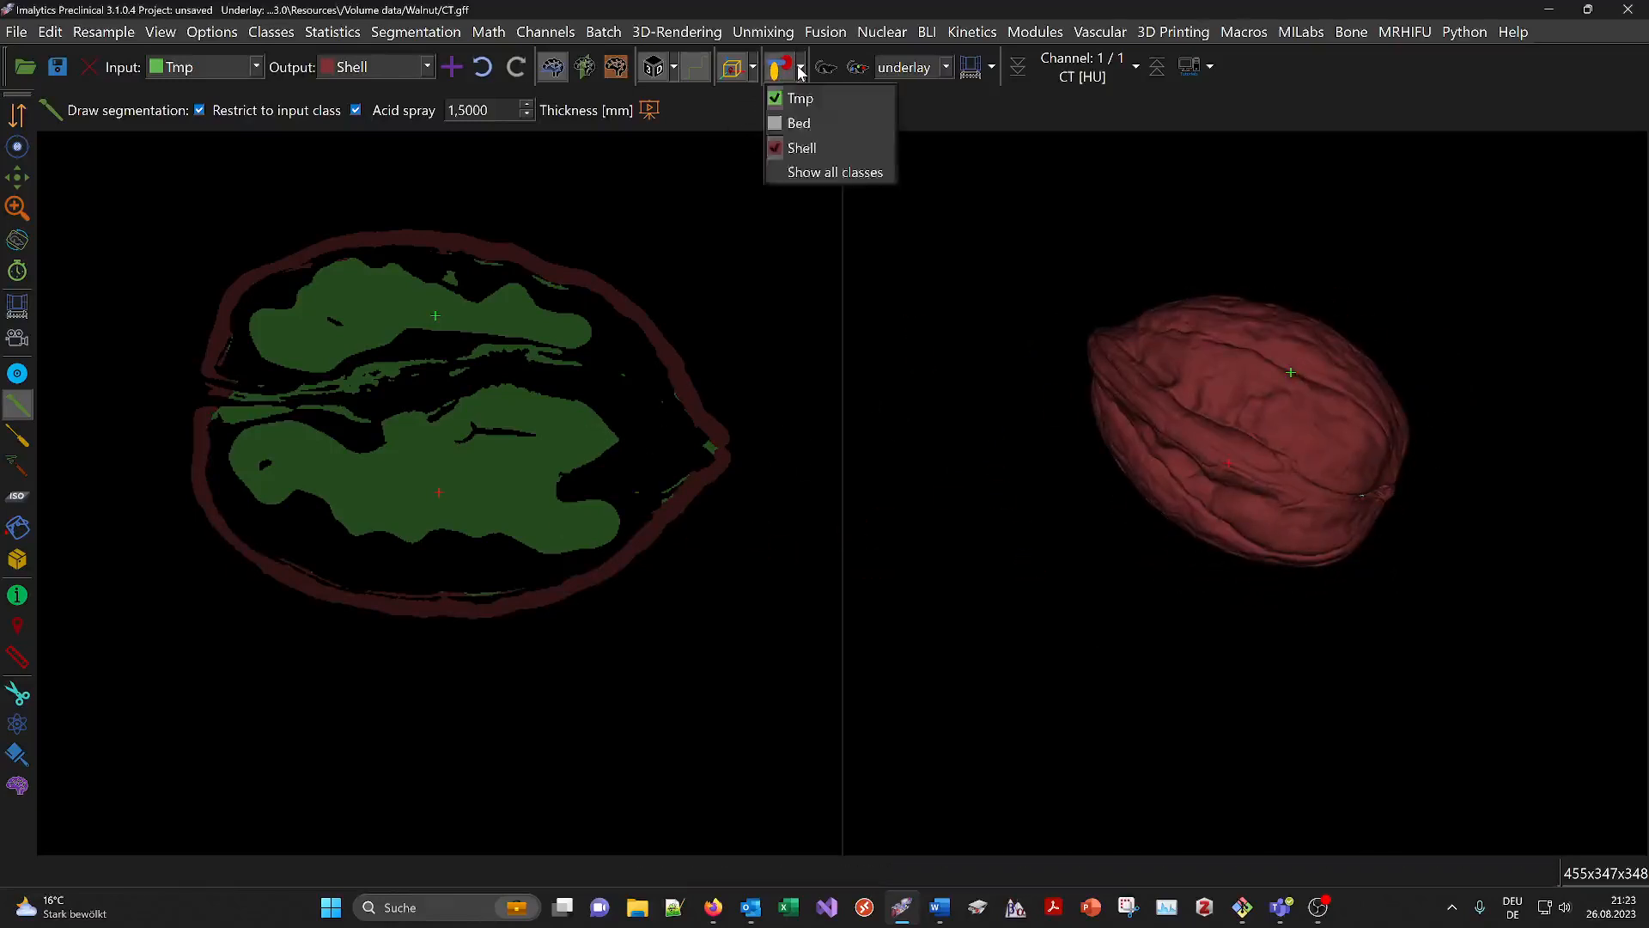
{"action": "left_click", "coordinate": [807, 141]}
{"action": "middle_click_drag", "start_coordinate": [1205, 385], "coordinate": [1163, 438]}
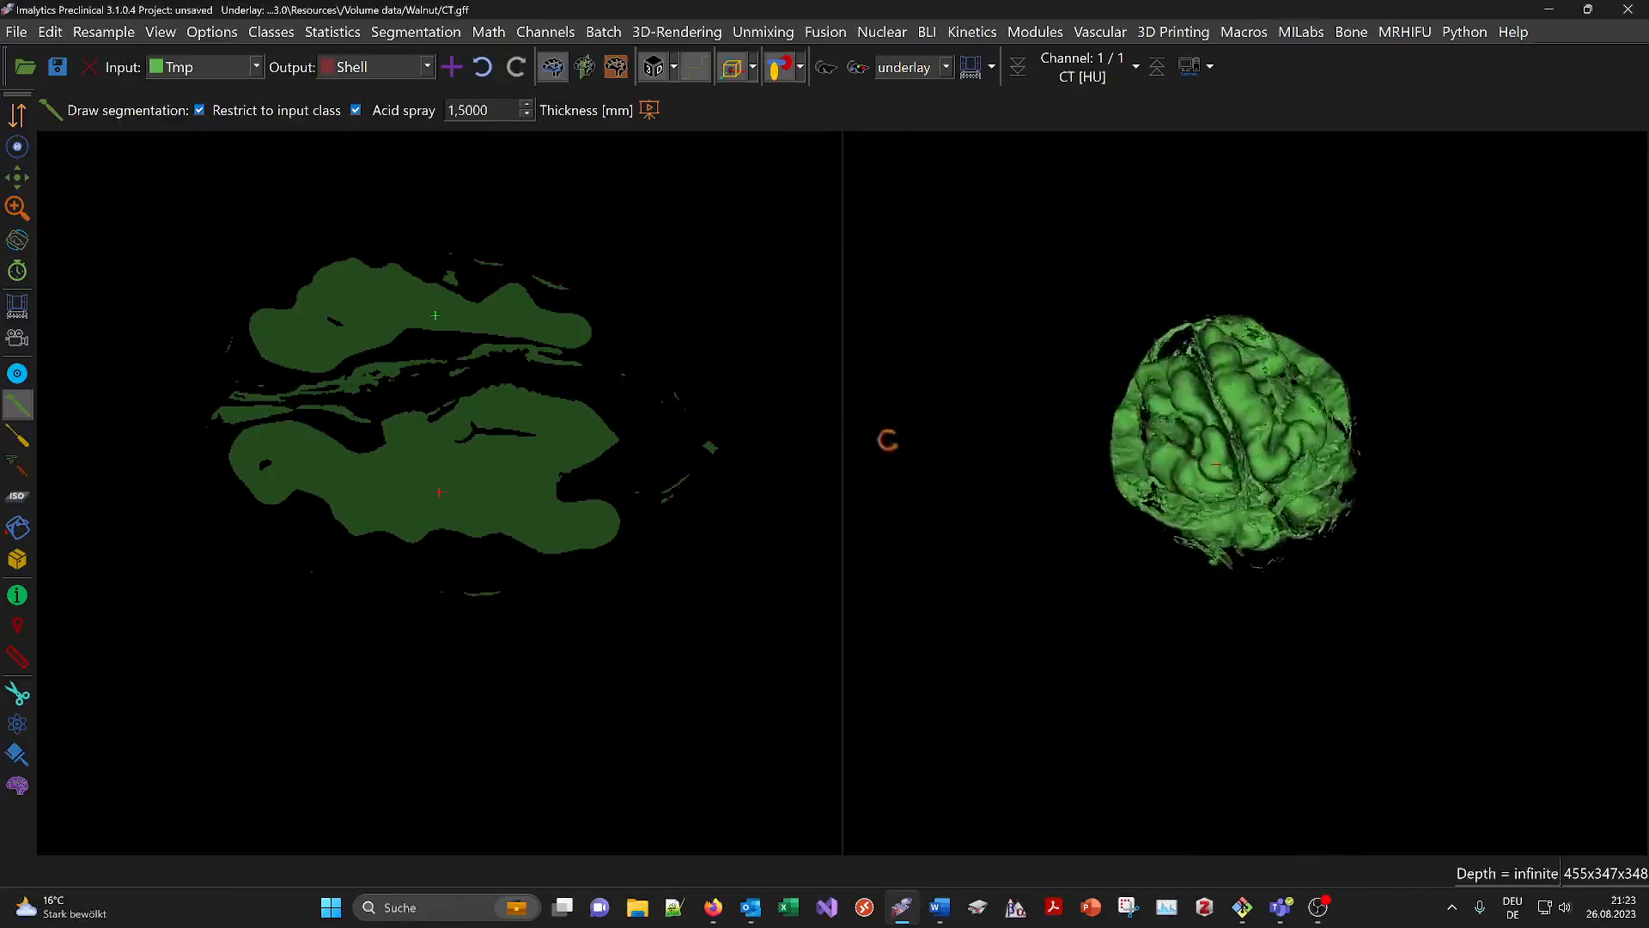
Step: Add a new output class named Thin after viewing the kernel's surface from several sides
{"action": "middle_click_drag", "start_coordinate": [1297, 369], "coordinate": [1403, 438]}
{"action": "scroll", "coordinate": [1255, 563], "scroll_direction": "up", "scroll_amount": 4}
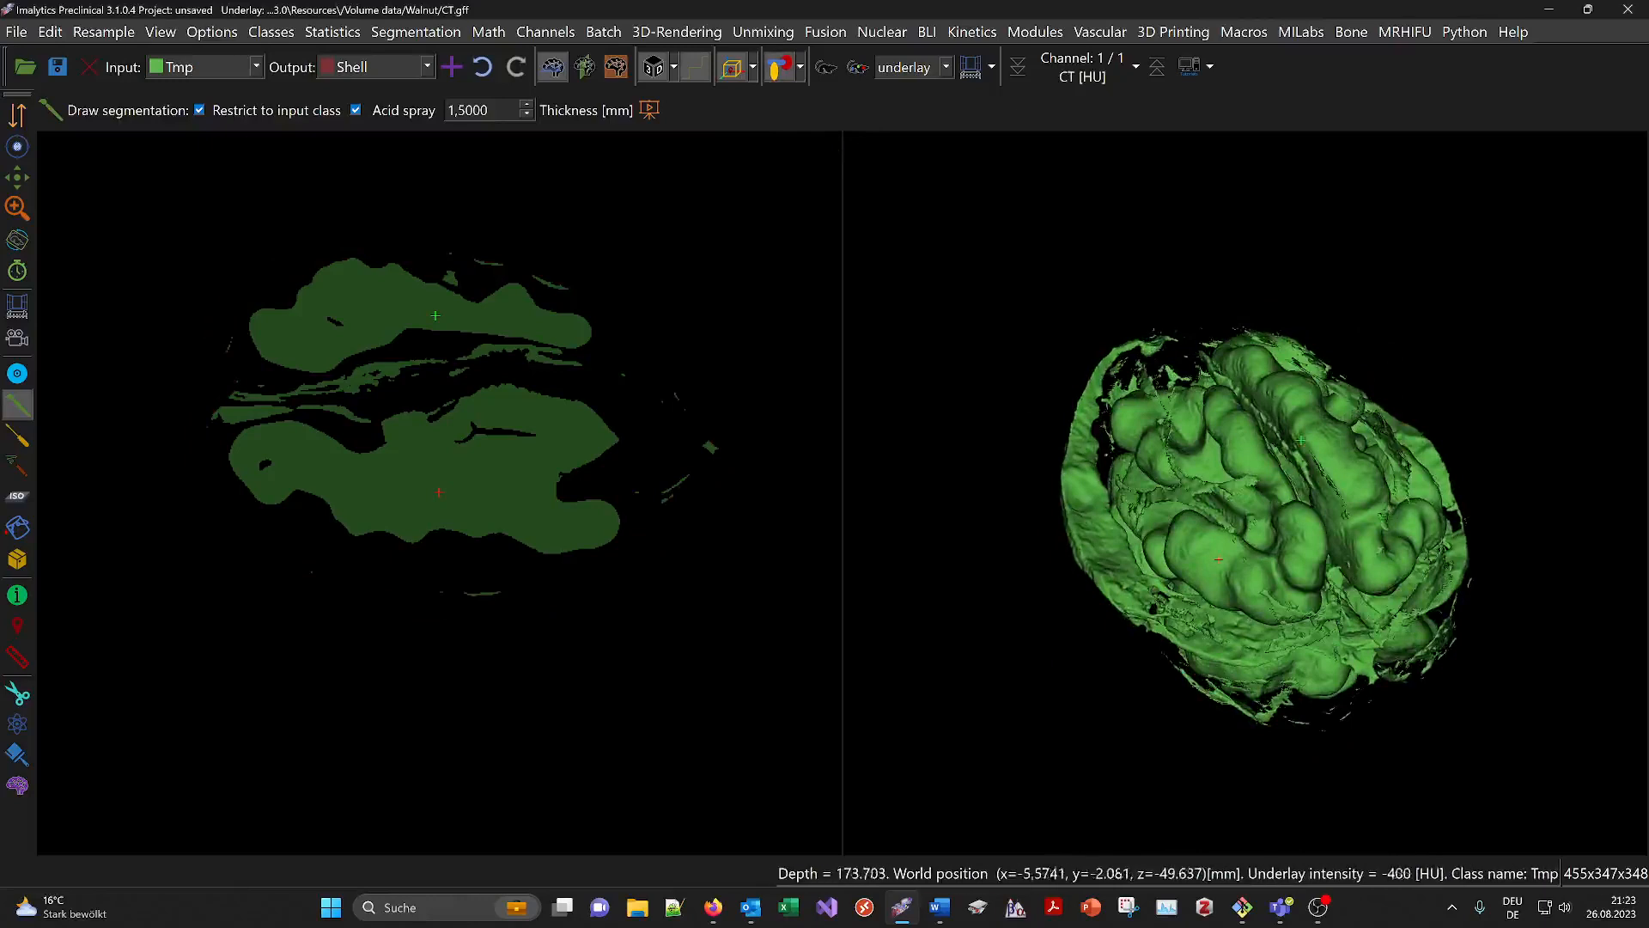
{"action": "middle_click_drag", "start_coordinate": [1267, 443], "coordinate": [1091, 559]}
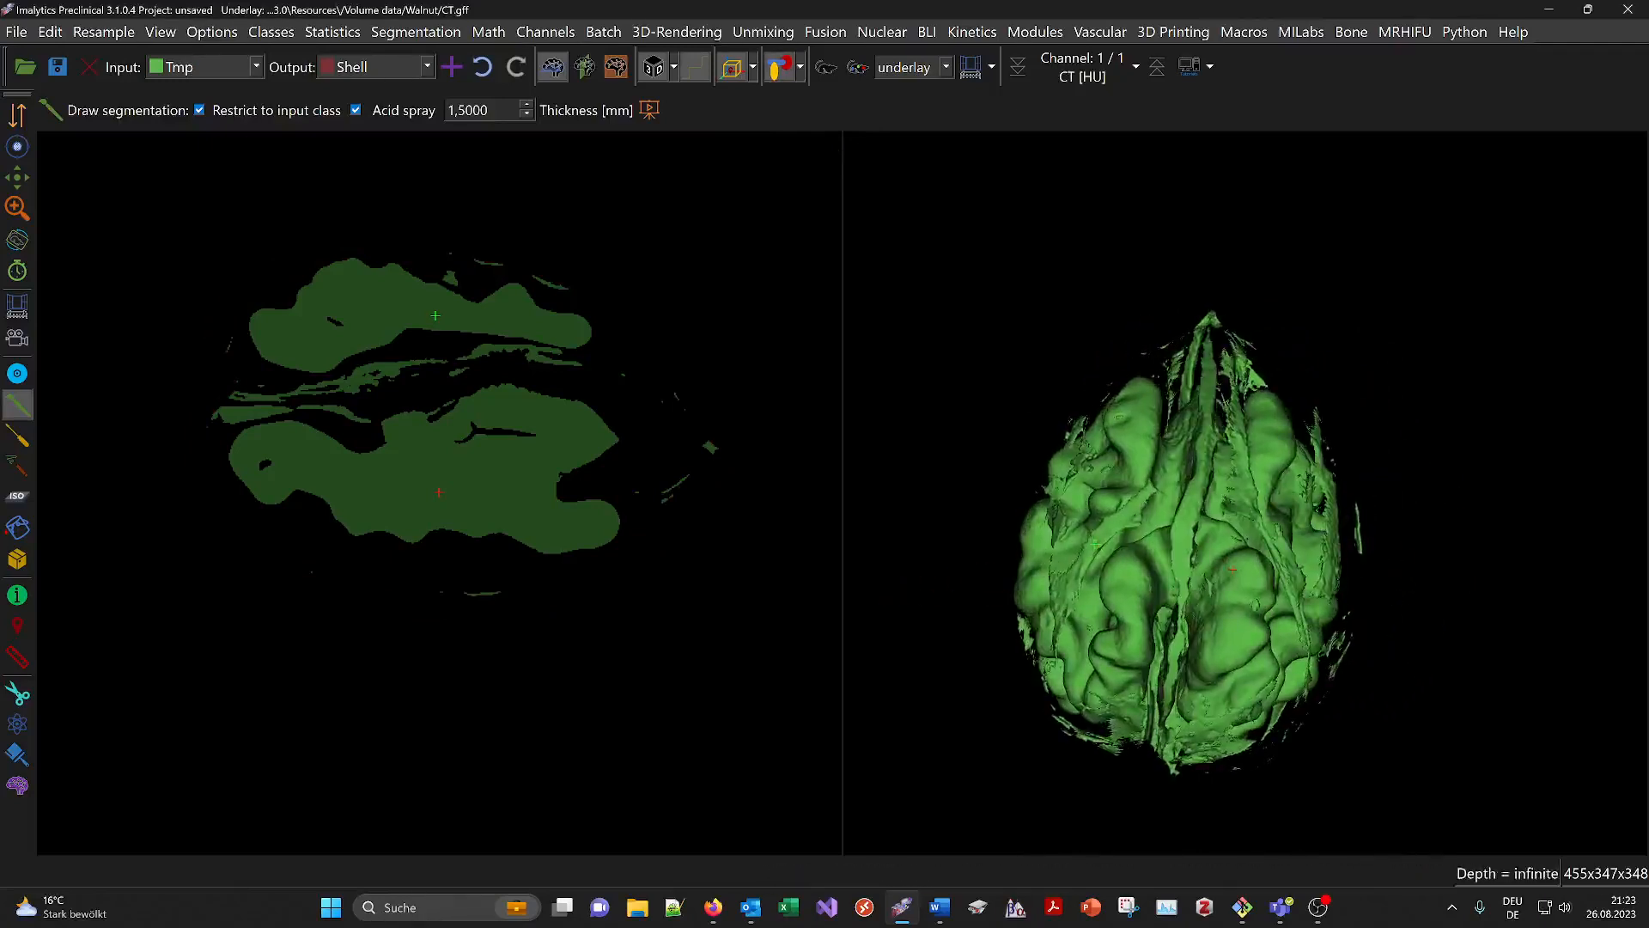
{"action": "middle_click_drag", "start_coordinate": [1237, 320], "coordinate": [1452, 705]}
{"action": "left_click", "coordinate": [448, 69]}
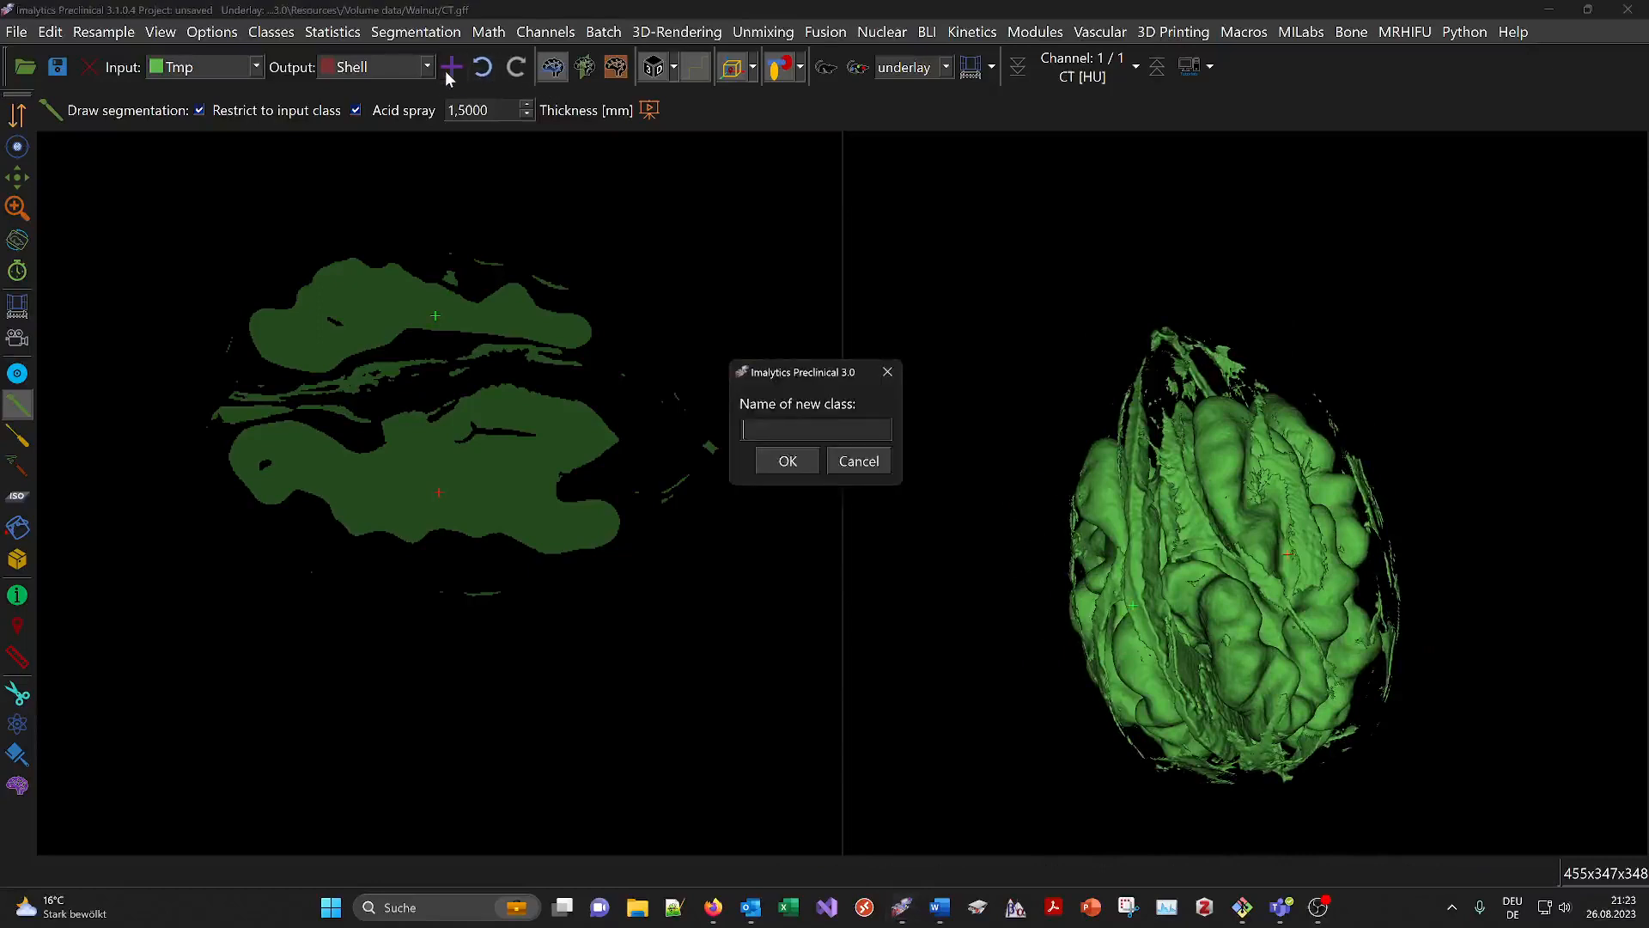
{"action": "type", "text": "Thin"}
{"action": "key", "text": "Return"}
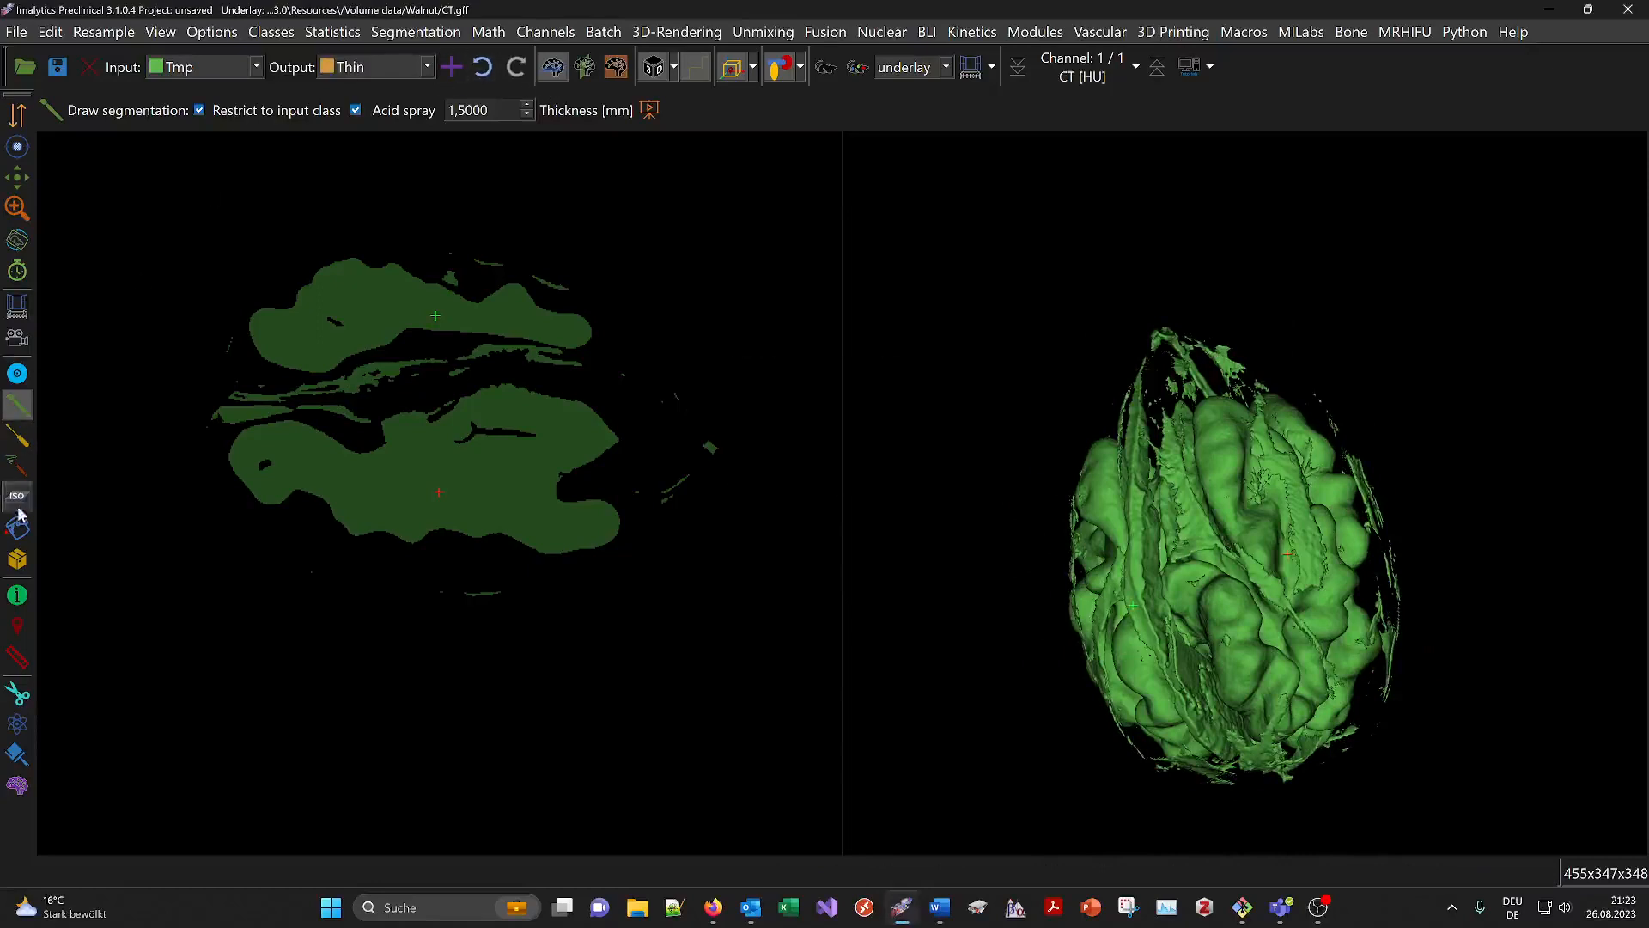
Step: Assign isolated membrane patches on the walnut kernel to the Thin class with Fill region class in Unlimited mode
{"action": "left_click", "coordinate": [17, 527]}
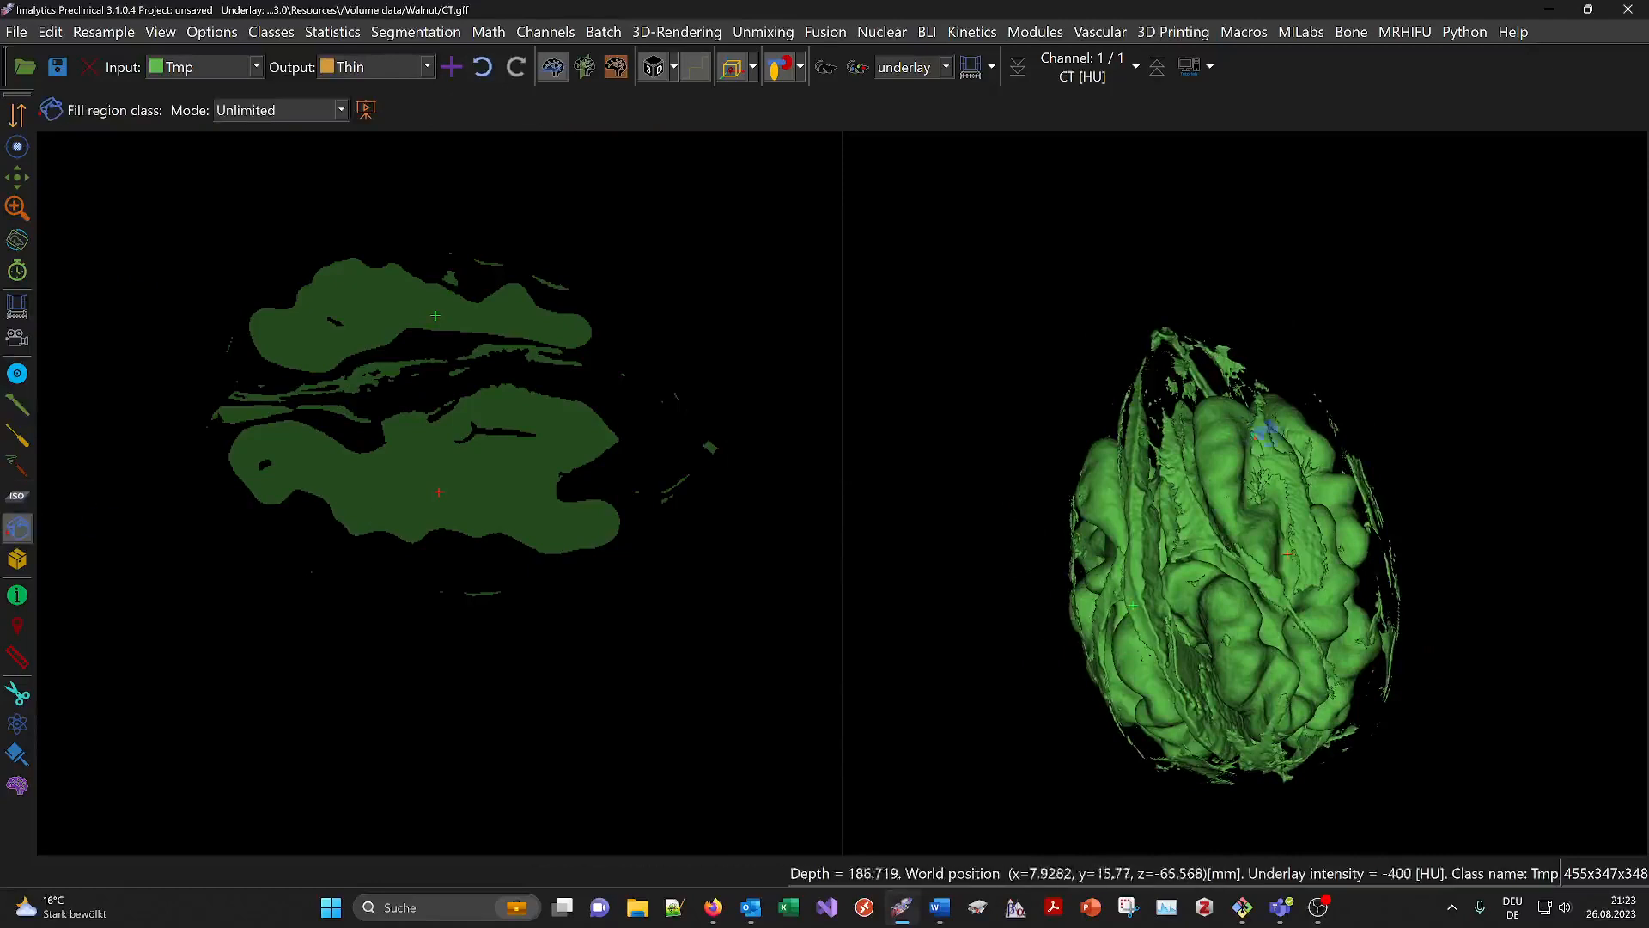
{"action": "left_click", "coordinate": [1260, 468]}
{"action": "left_click_drag", "start_coordinate": [1260, 468], "coordinate": [949, 474]}
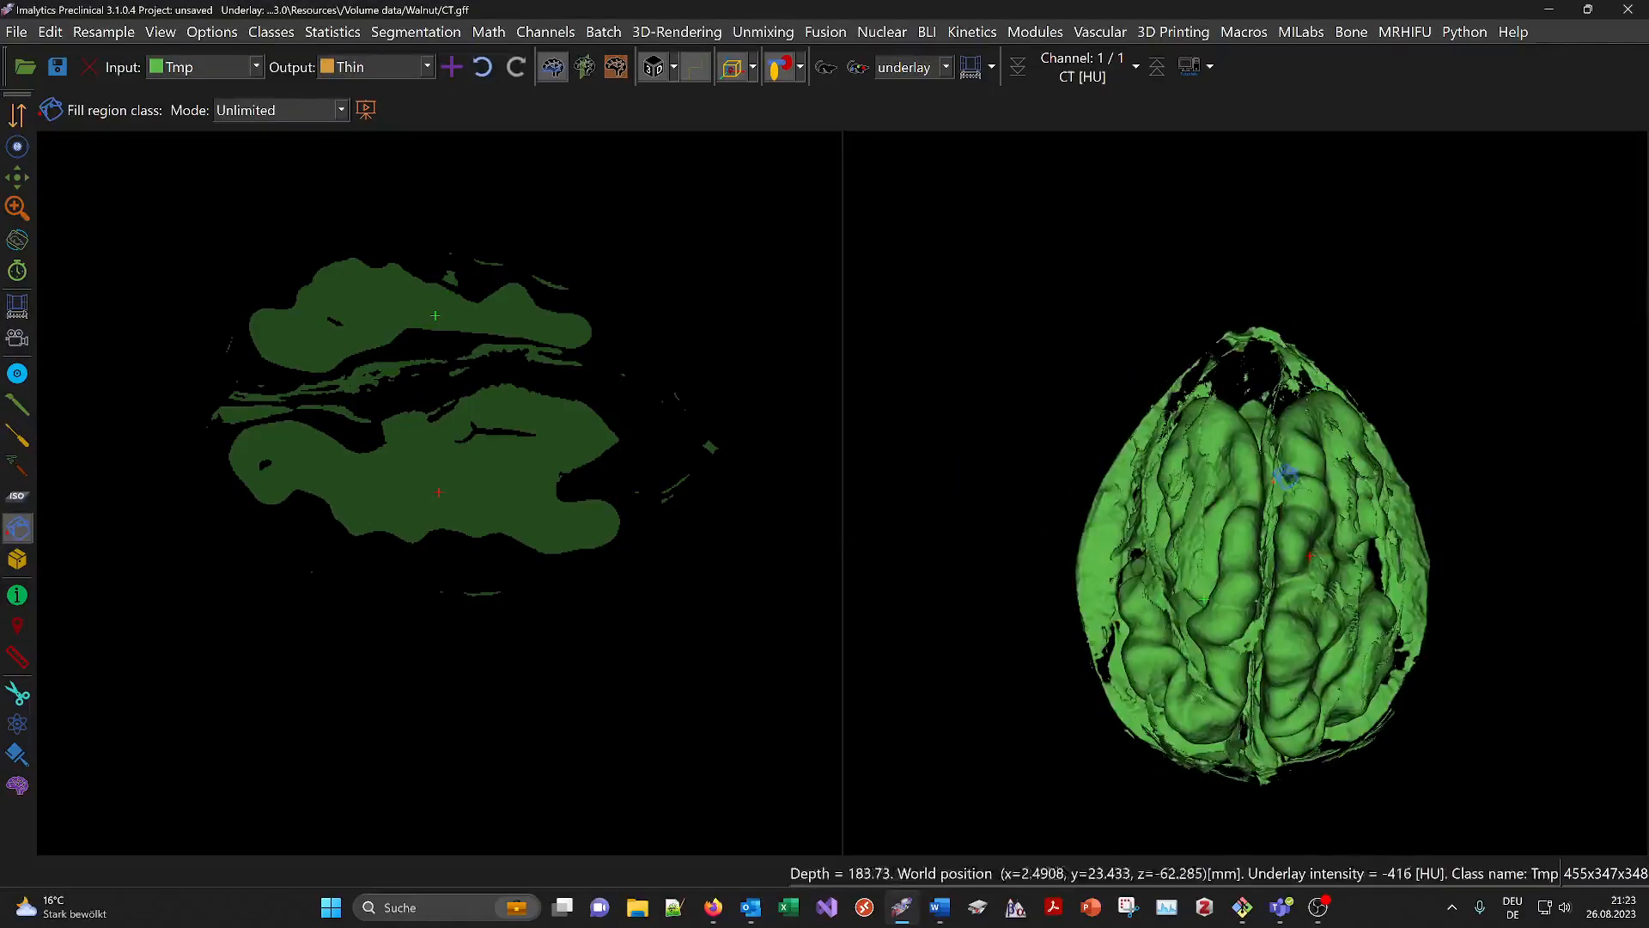
{"action": "left_click", "coordinate": [1293, 474]}
{"action": "scroll", "coordinate": [1447, 472], "scroll_direction": "up", "scroll_amount": 3}
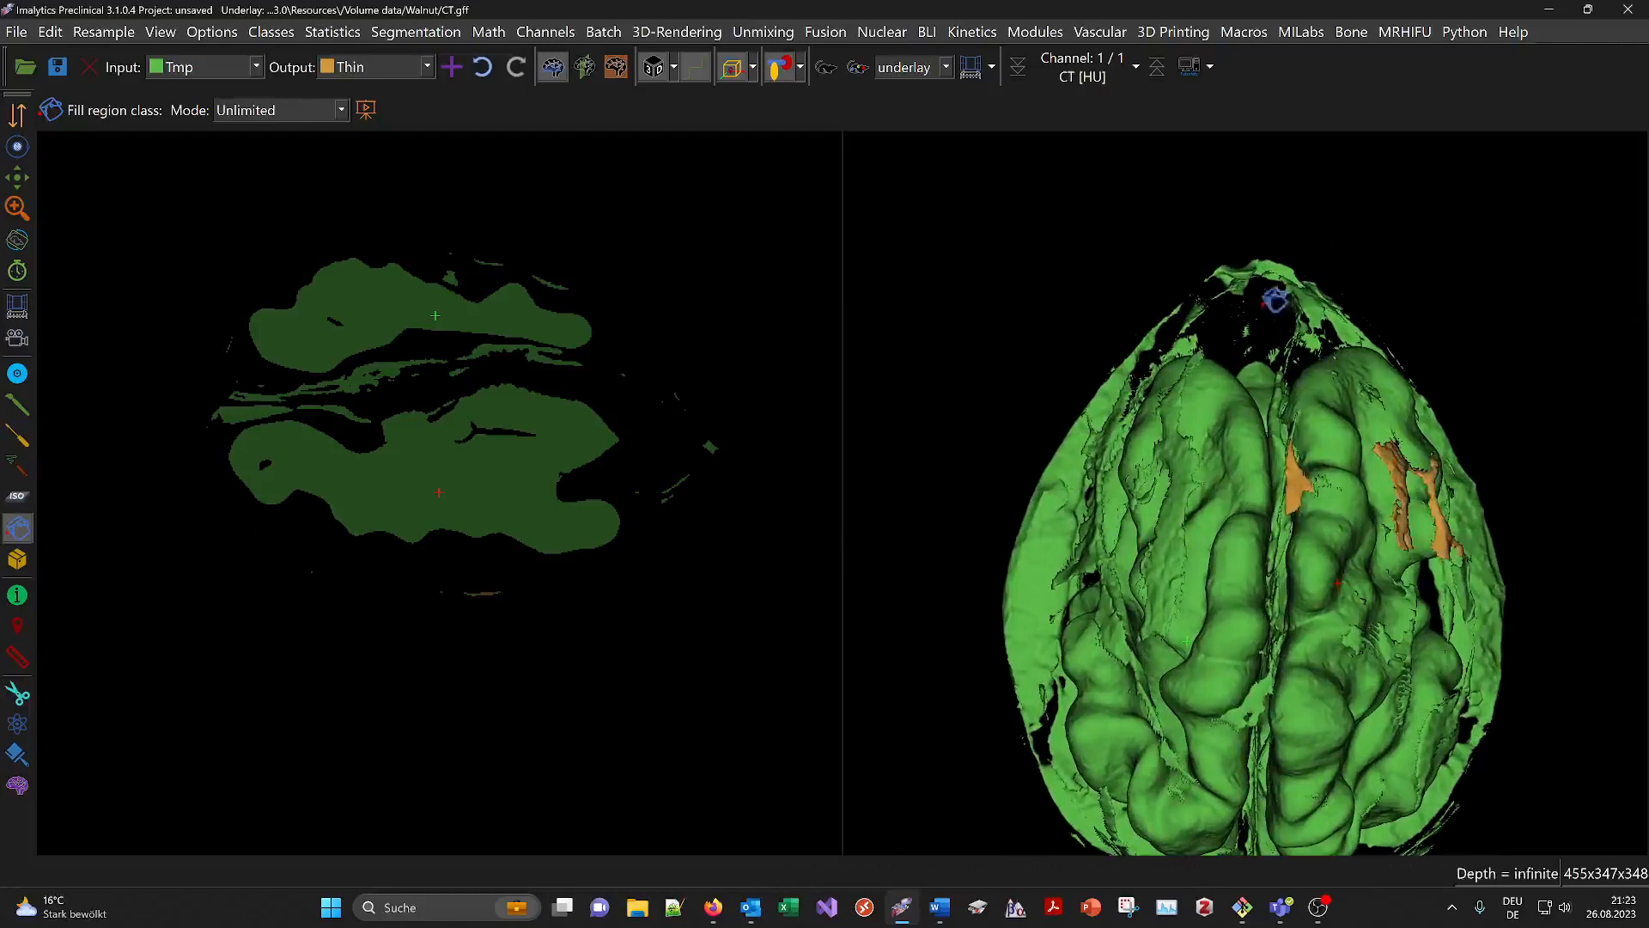
{"action": "left_click_drag", "start_coordinate": [1269, 294], "coordinate": [1201, 296]}
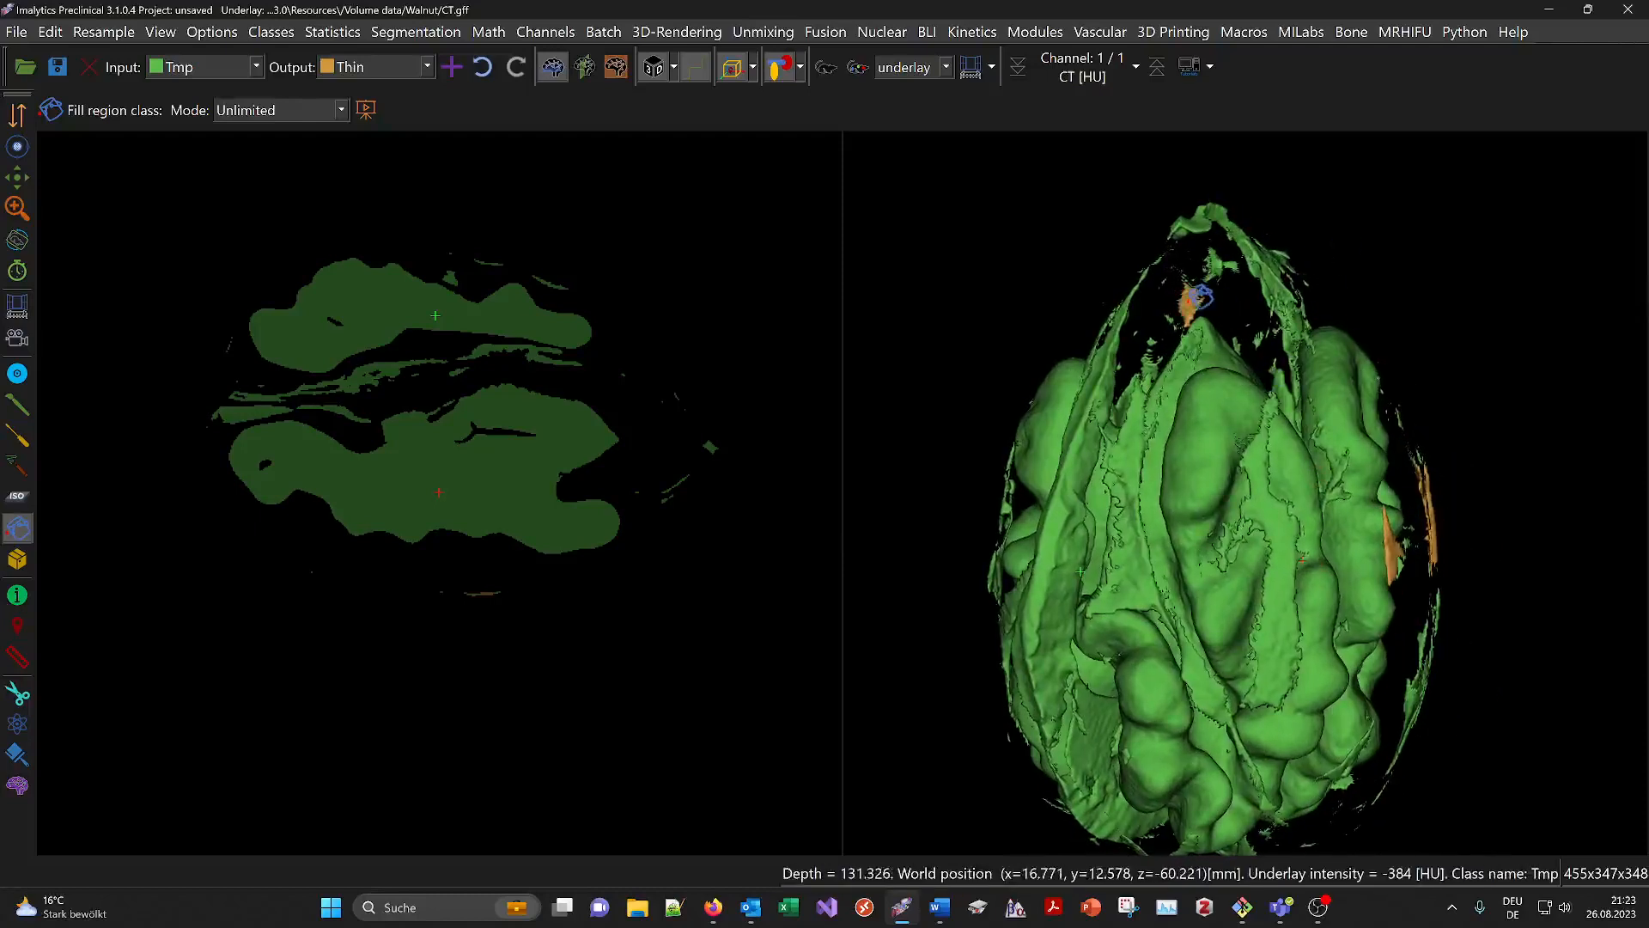
Step: Find all small Tmp components with a maximum volume of 300 mm^3 and assign them to the Thin class
{"action": "right_click", "coordinate": [1189, 344]}
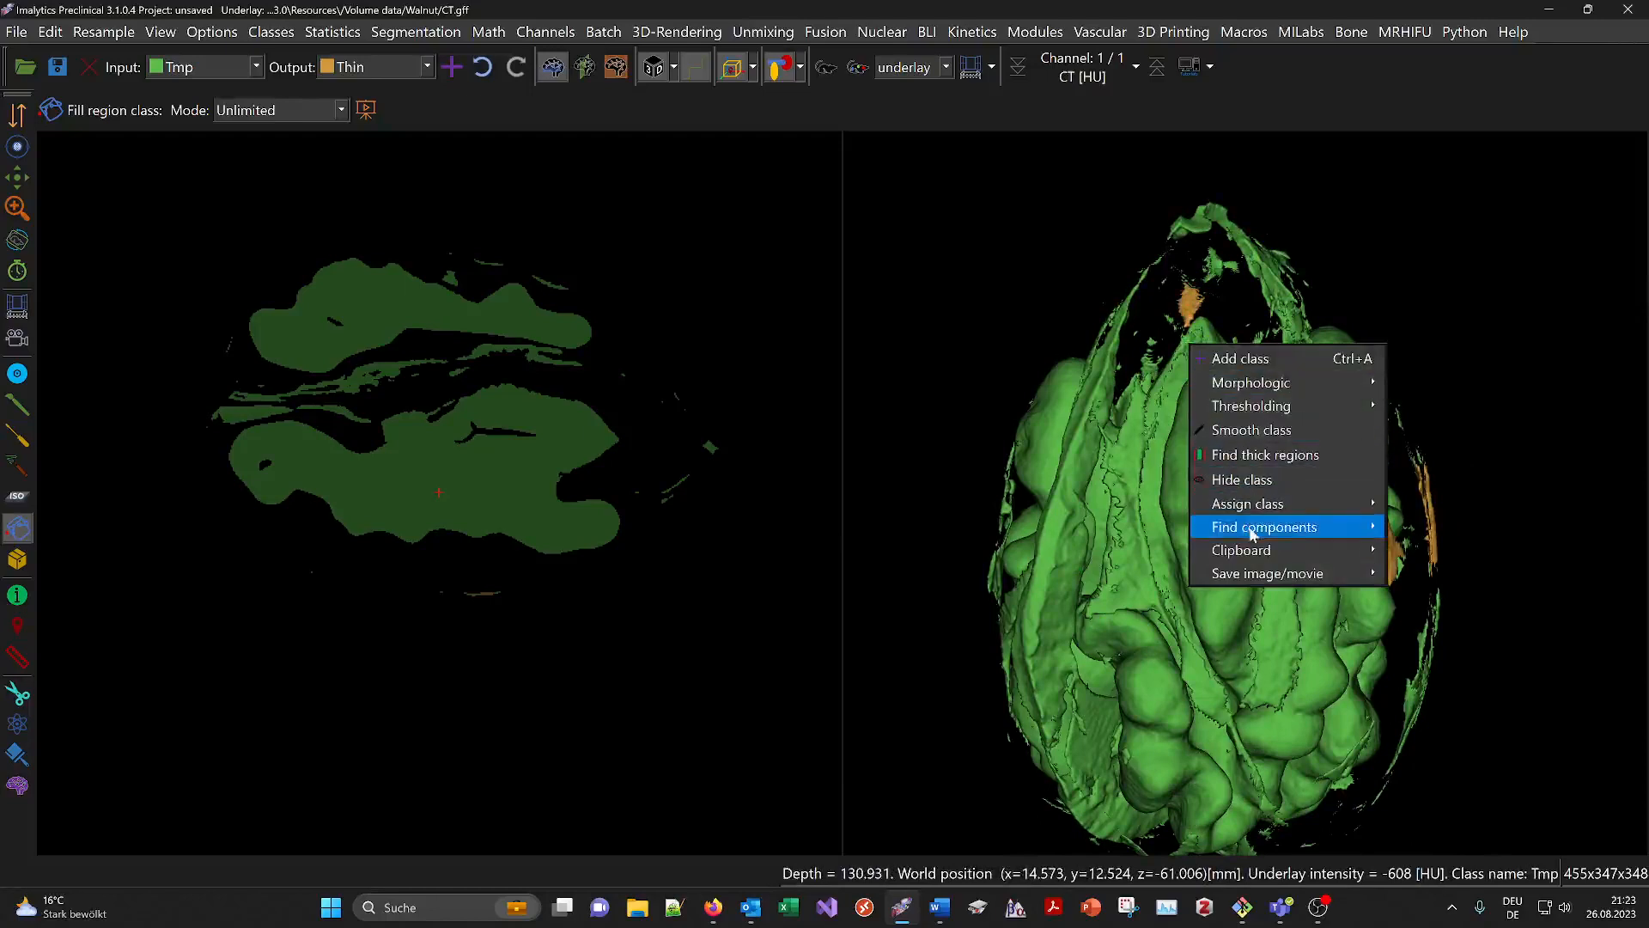
{"action": "mouse_move", "coordinate": [1256, 529]}
{"action": "left_click", "coordinate": [1448, 532]}
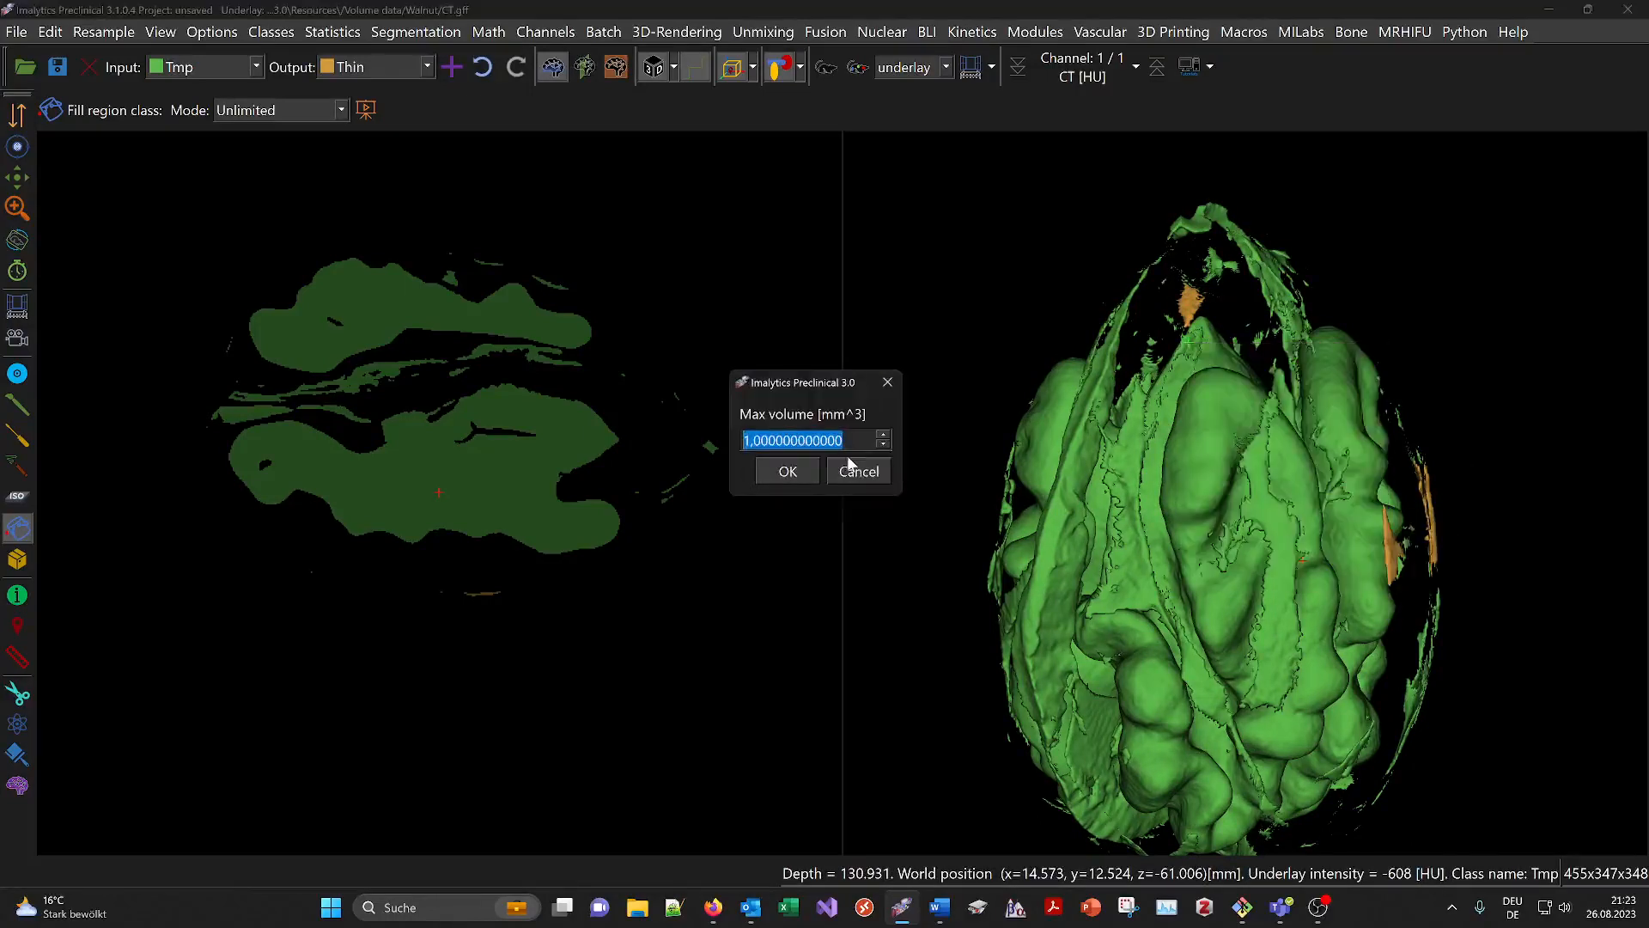
{"action": "left_click_drag", "start_coordinate": [838, 380], "coordinate": [824, 385]}
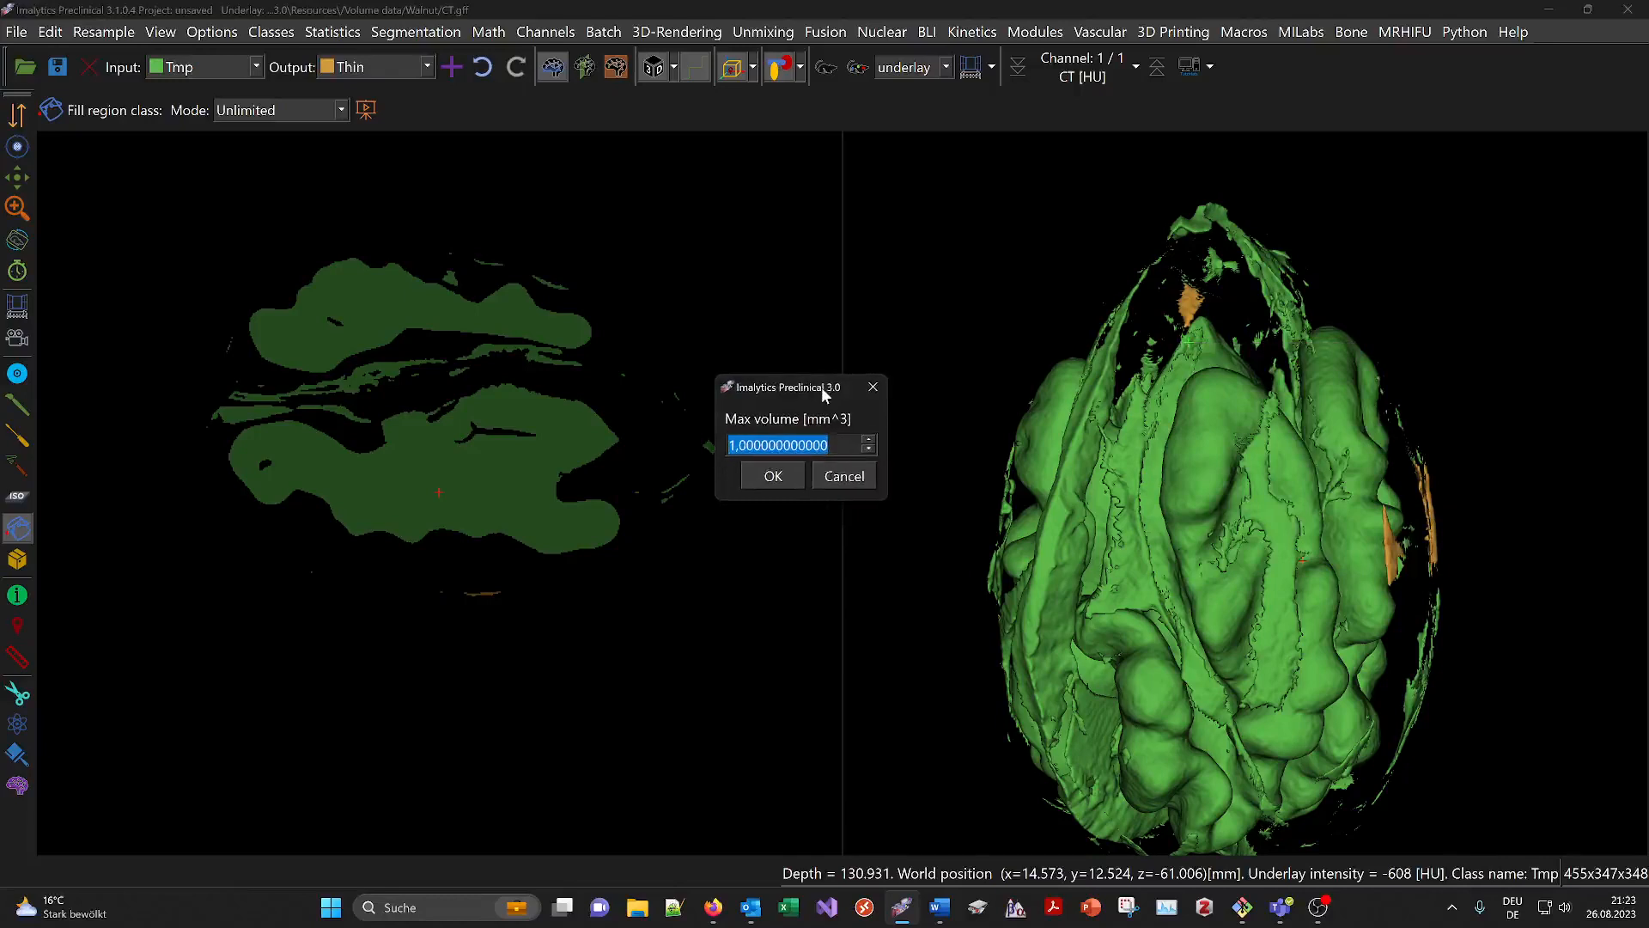
{"action": "type", "text": "300"}
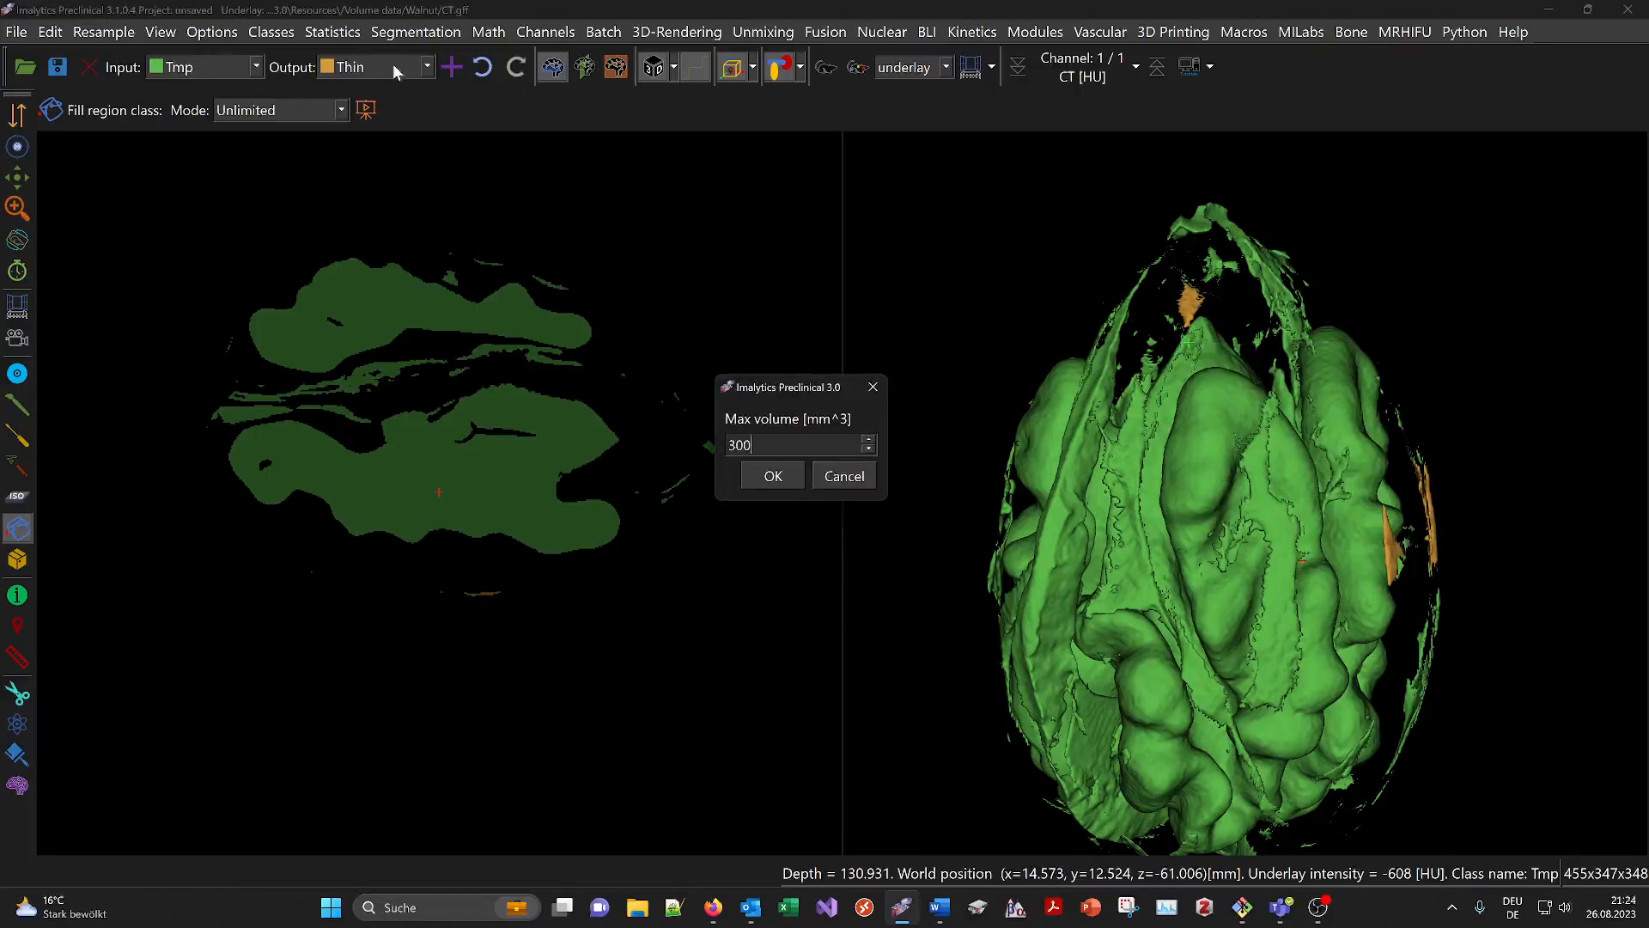
{"action": "left_click", "coordinate": [789, 477]}
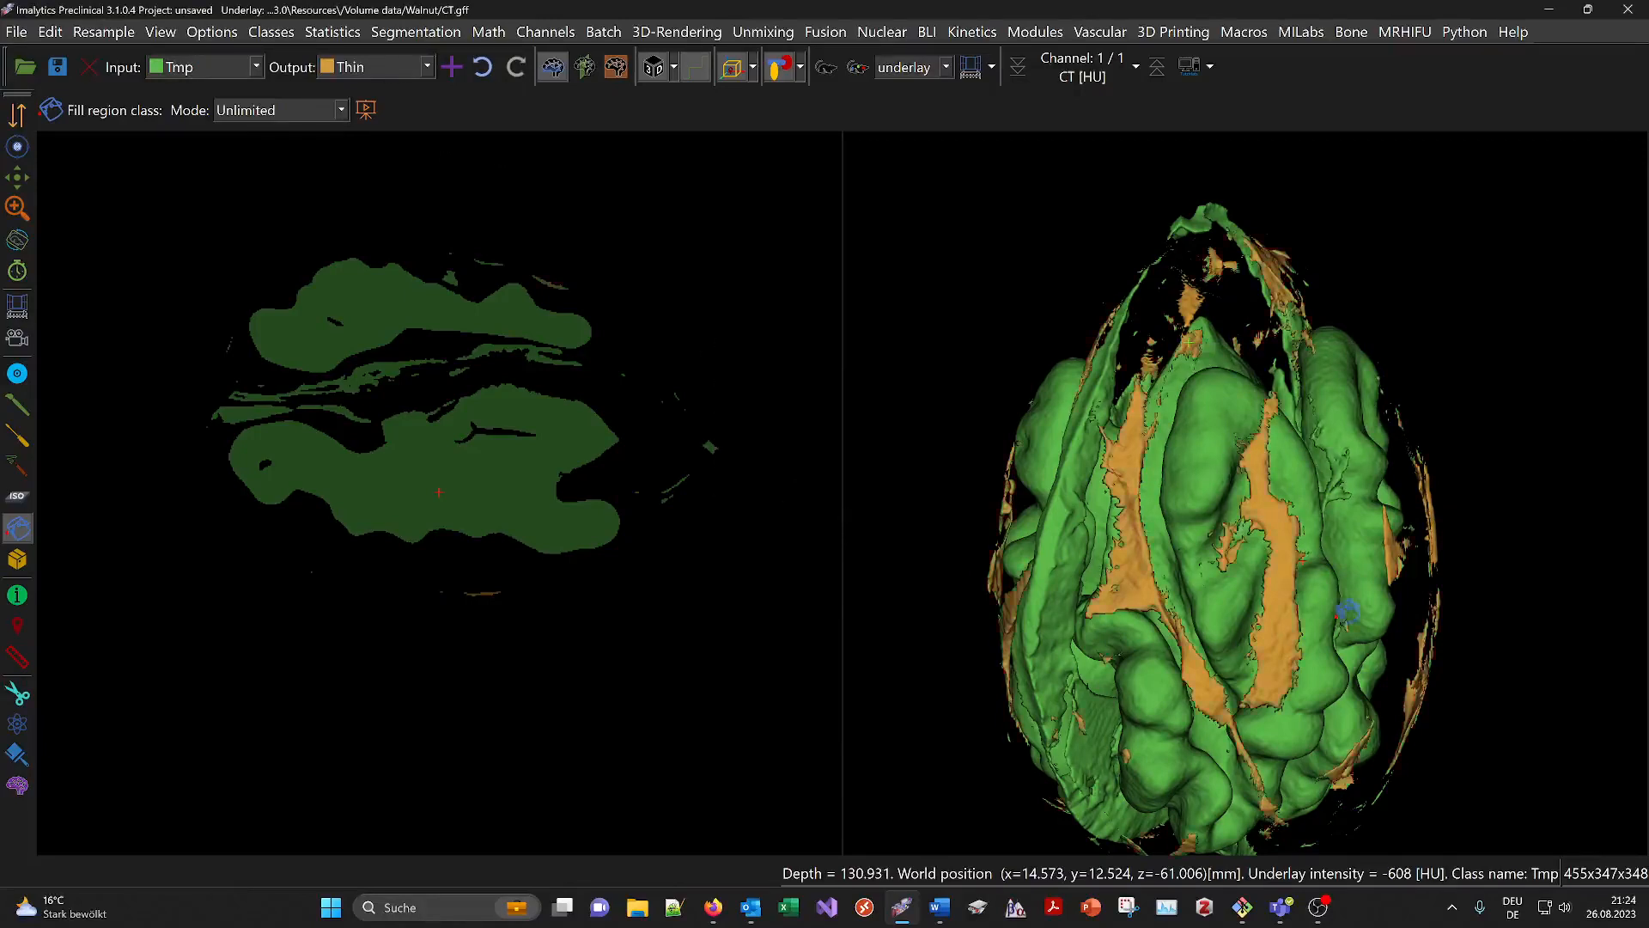
Step: Switch region filling to Distance bounded at 10 mm and assign the long membrane ridge between the kernel halves to Thin
{"action": "scroll", "coordinate": [1230, 663], "scroll_direction": "down", "scroll_amount": 3}
{"action": "middle_click_drag", "start_coordinate": [1152, 632], "coordinate": [961, 491]}
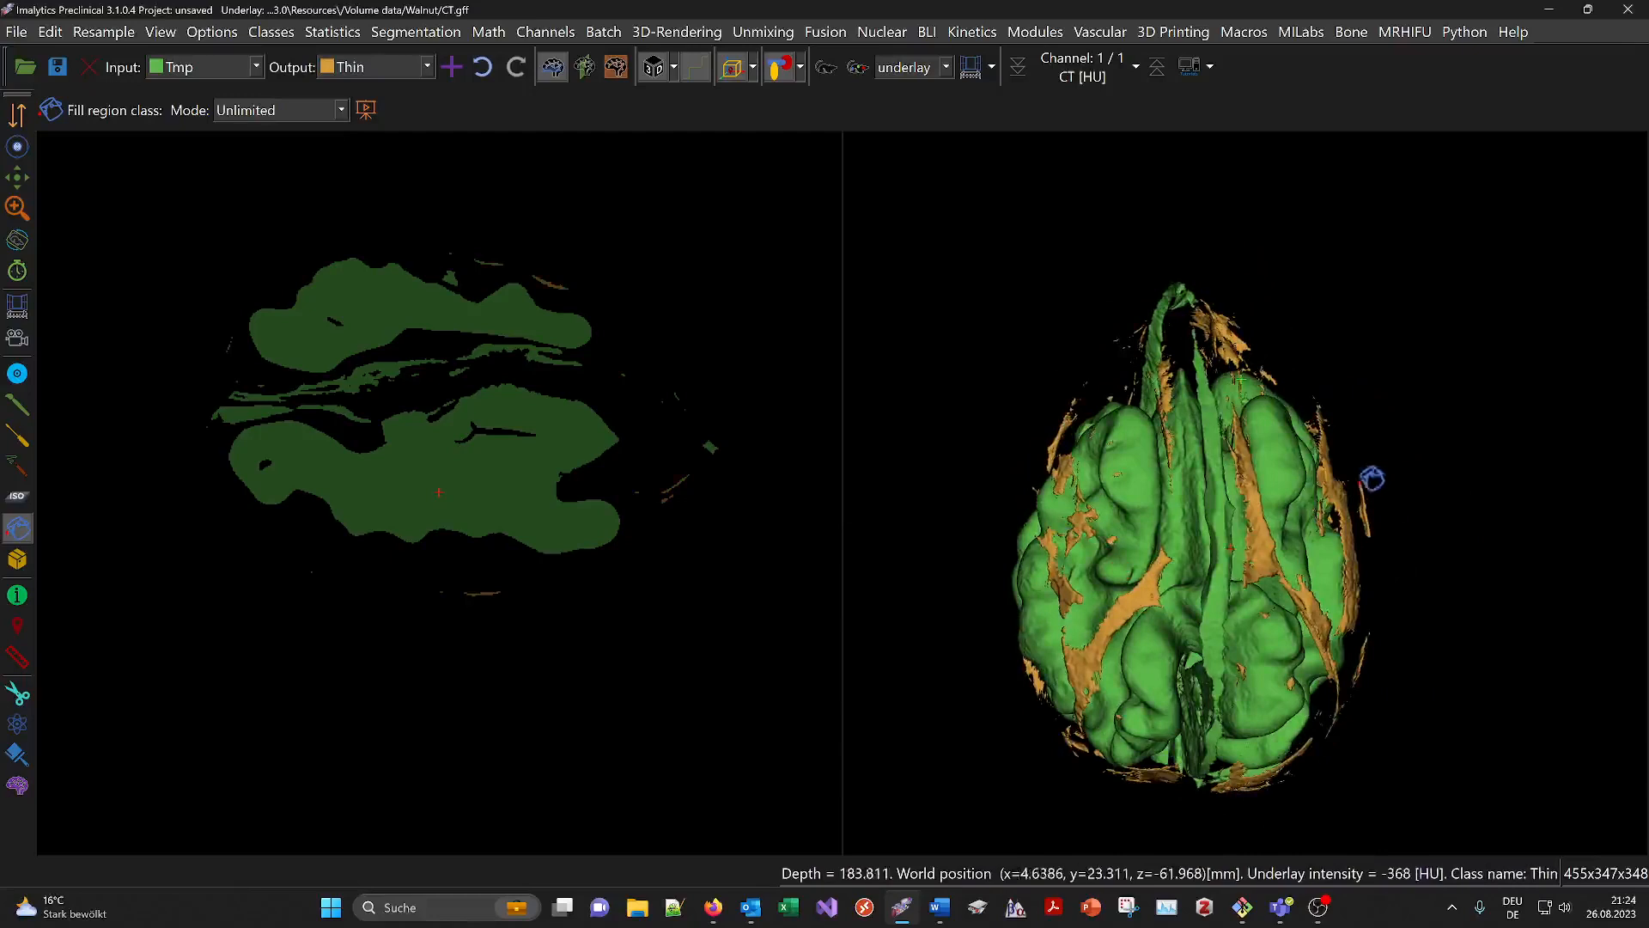
{"action": "middle_click_drag", "start_coordinate": [1362, 483], "coordinate": [1203, 537]}
{"action": "middle_click_drag", "start_coordinate": [1104, 575], "coordinate": [1297, 533]}
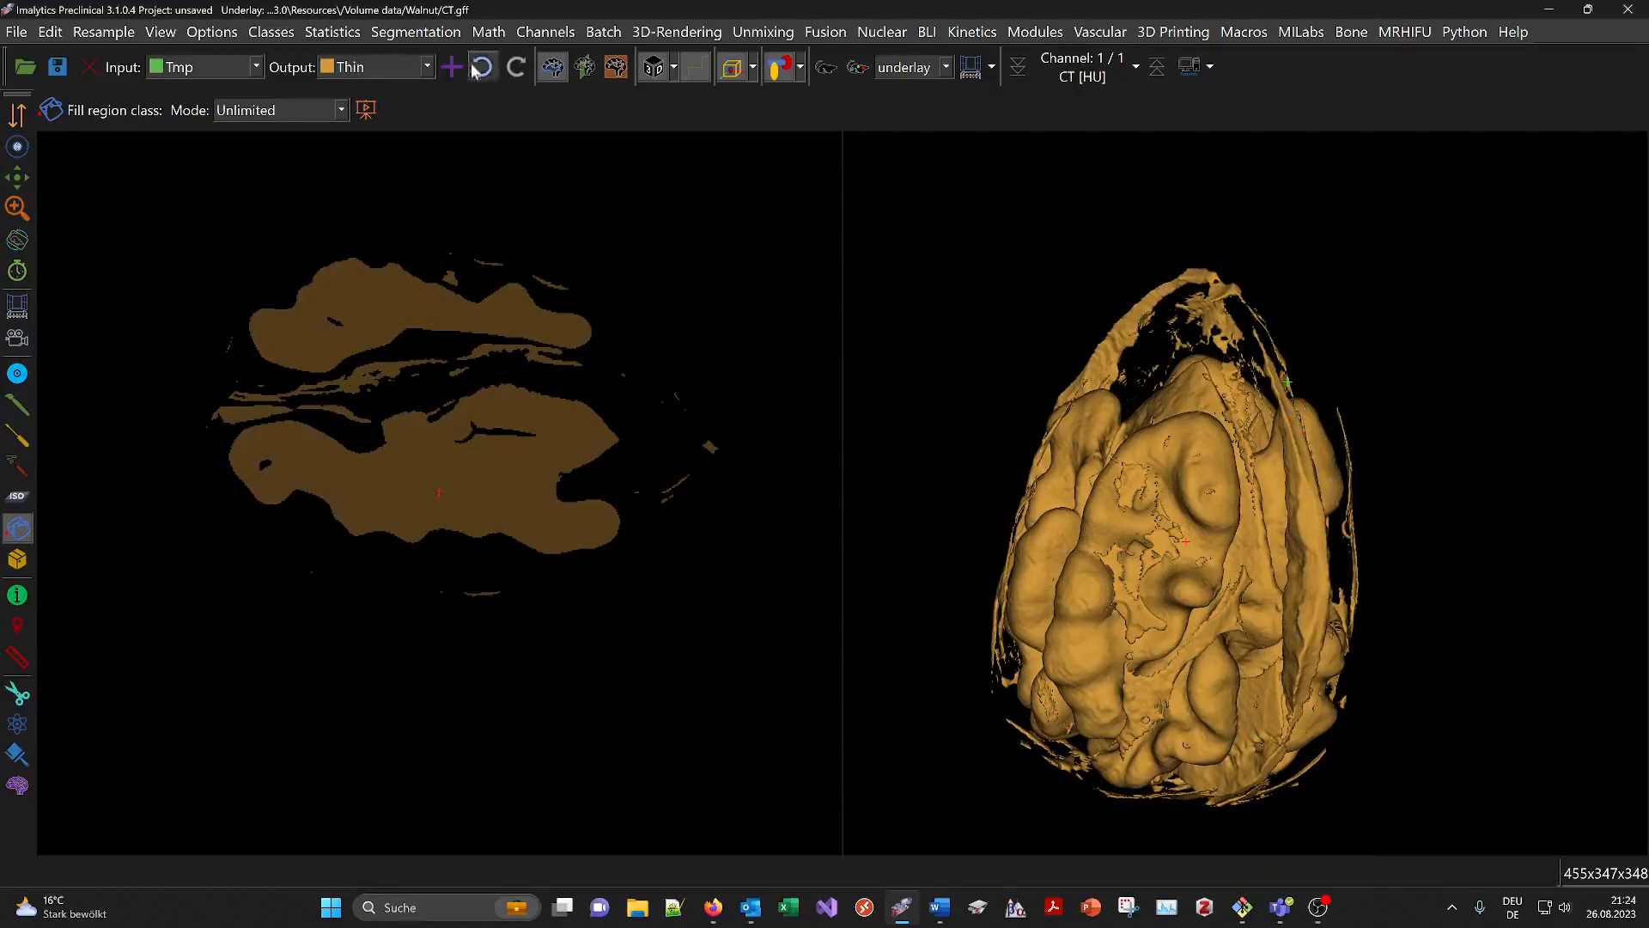
{"action": "left_click", "coordinate": [305, 114]}
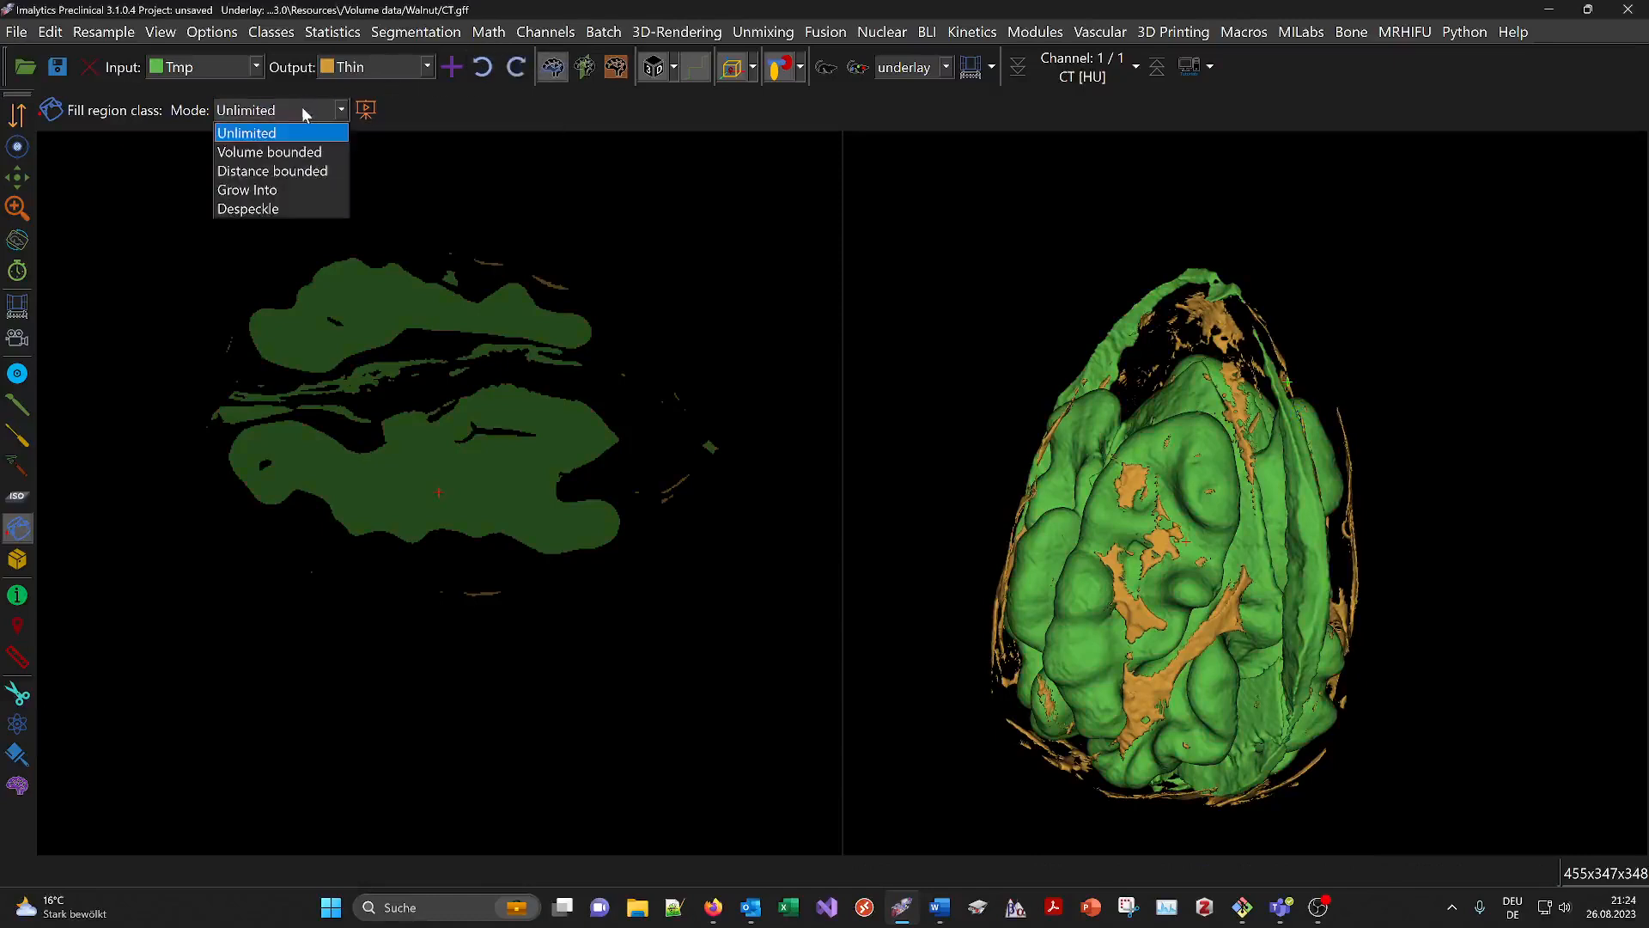
{"action": "left_click", "coordinate": [303, 169]}
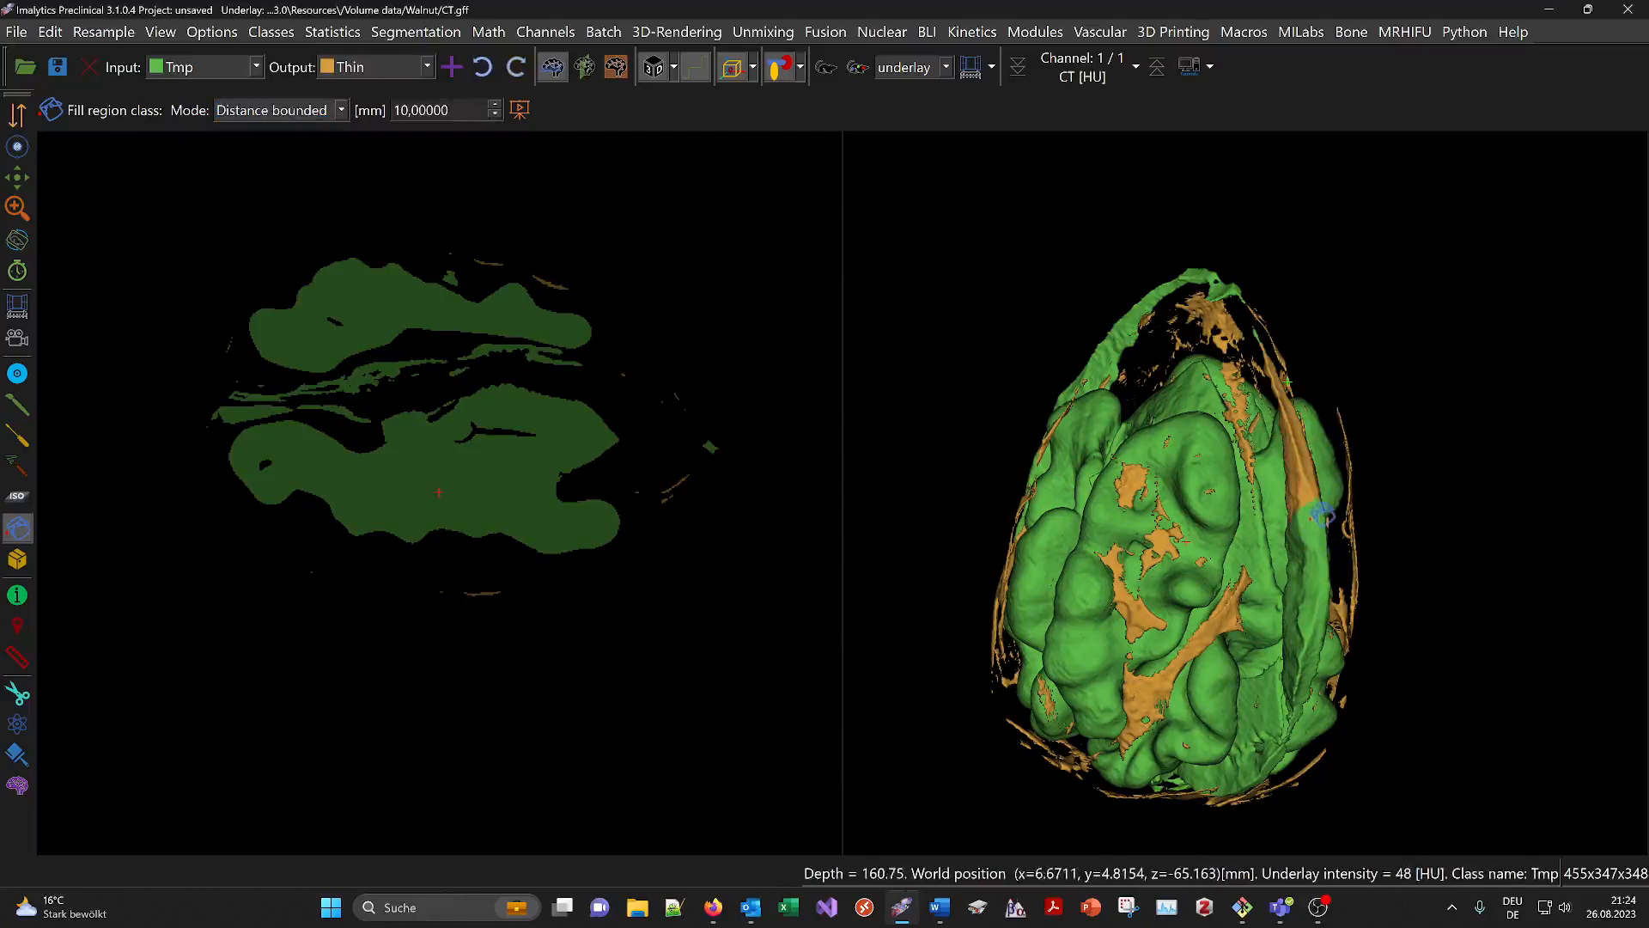
{"action": "left_click", "coordinate": [1328, 636]}
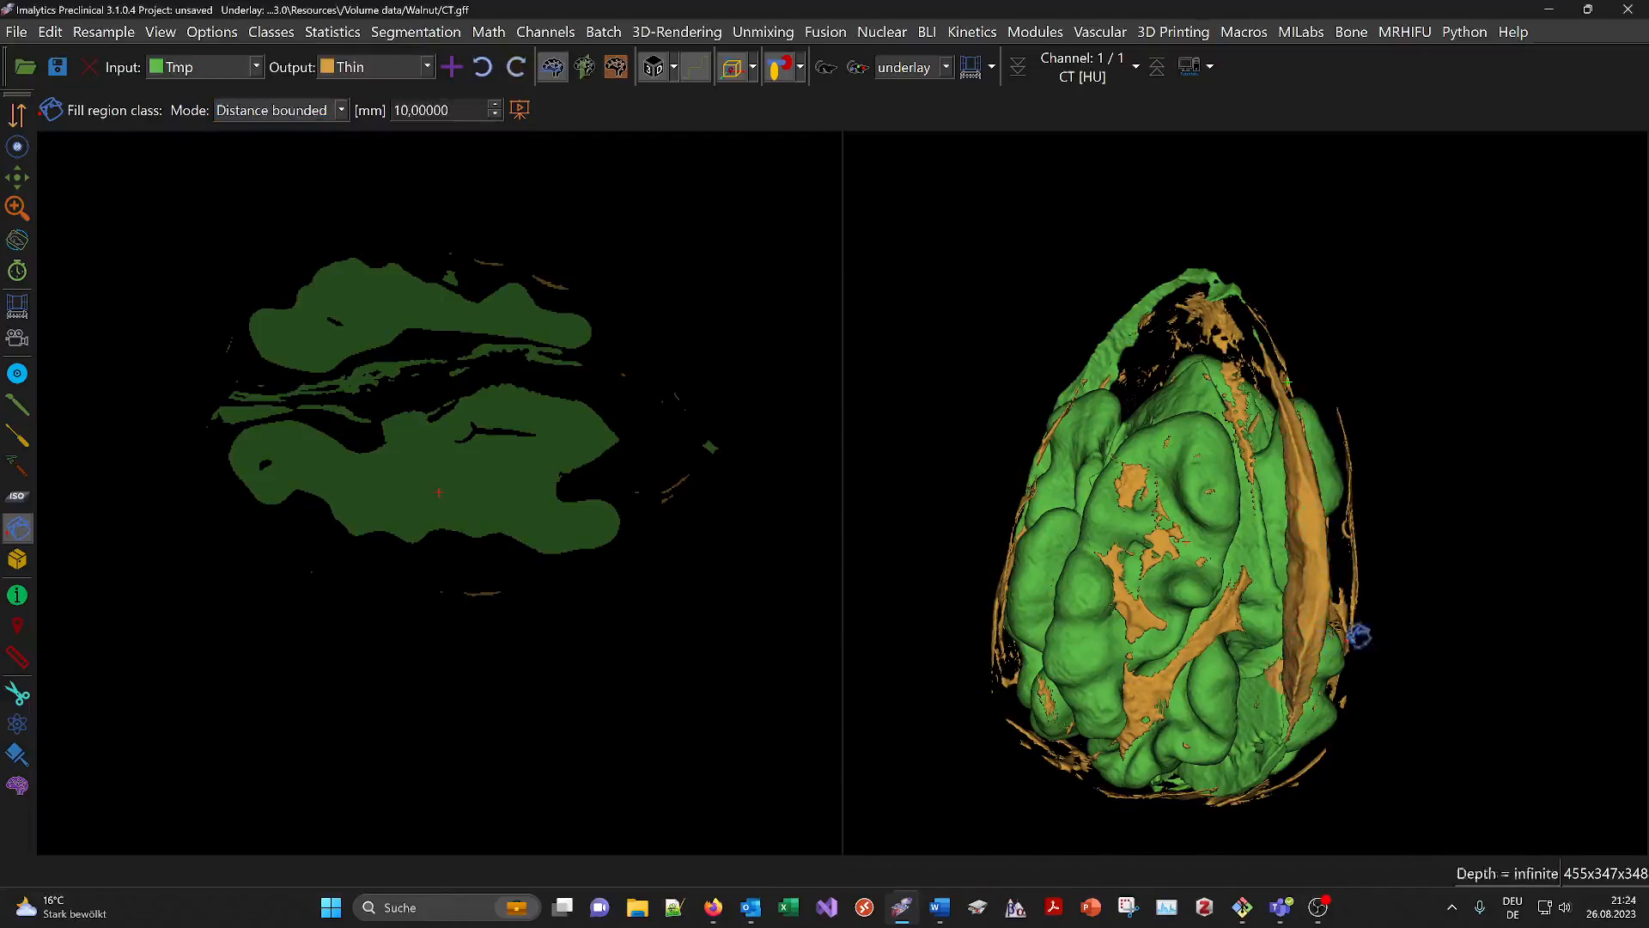
Step: Hide the Thin class so that only the Tmp kernel remains in the 3D view
{"action": "scroll", "coordinate": [1389, 667], "scroll_direction": "up", "scroll_amount": 2}
{"action": "middle_click_drag", "start_coordinate": [1285, 662], "coordinate": [1255, 402]}
{"action": "right_click_drag", "start_coordinate": [1318, 608], "coordinate": [1372, 280]}
{"action": "right_click_drag", "start_coordinate": [1342, 547], "coordinate": [1220, 449]}
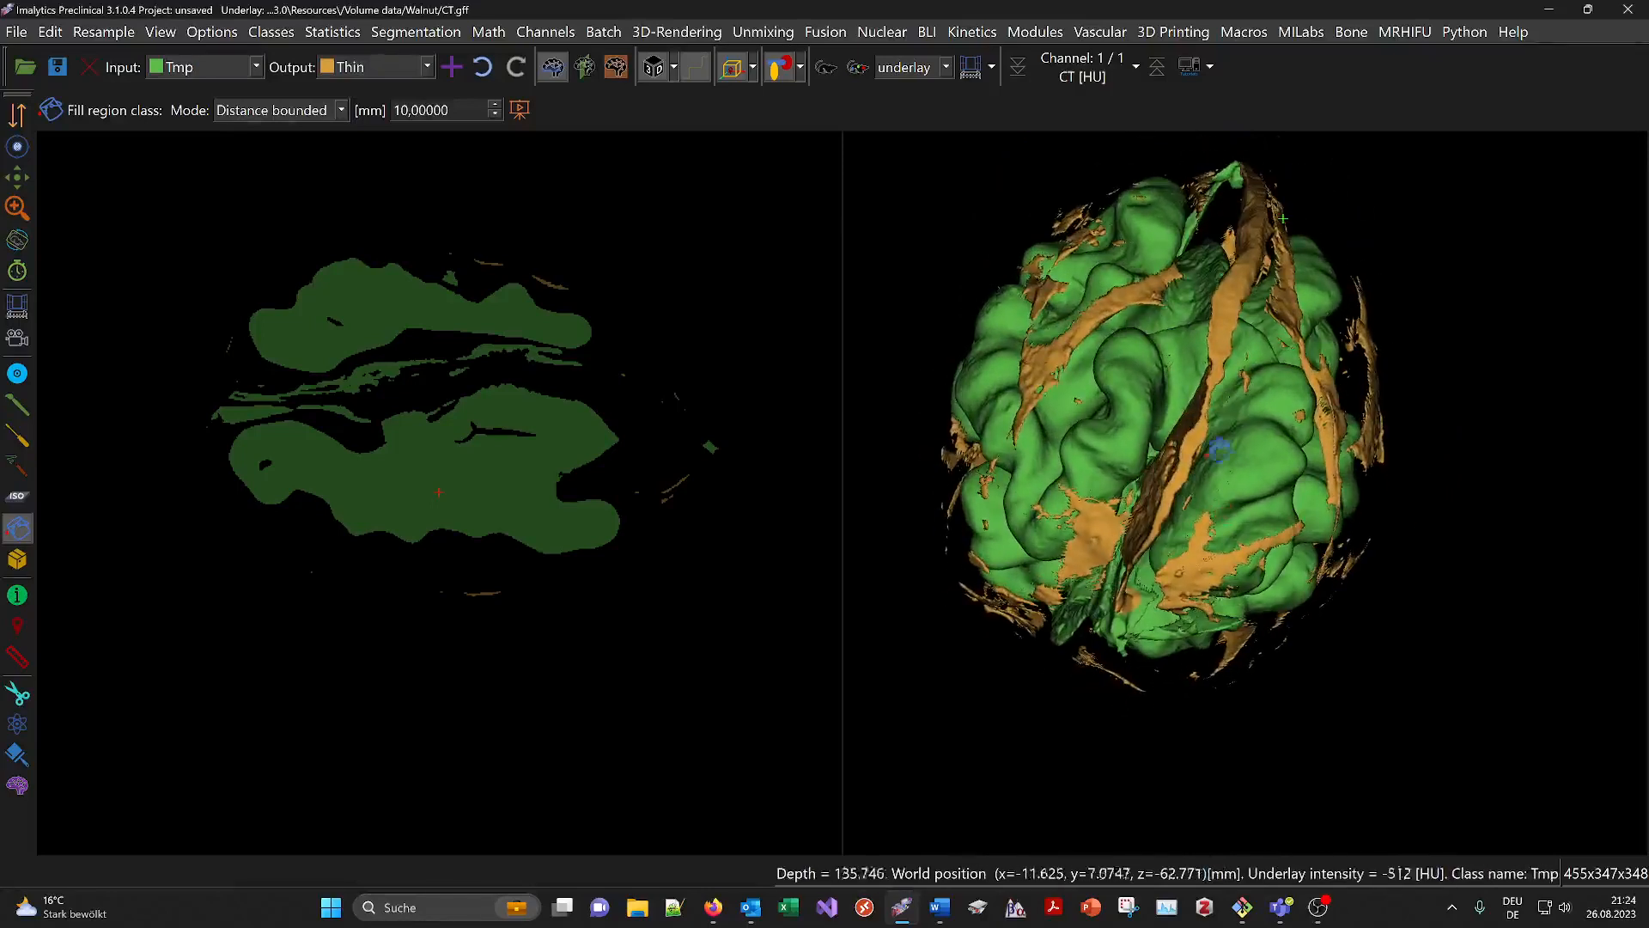
{"action": "left_click", "coordinate": [801, 71]}
{"action": "left_click", "coordinate": [808, 174]}
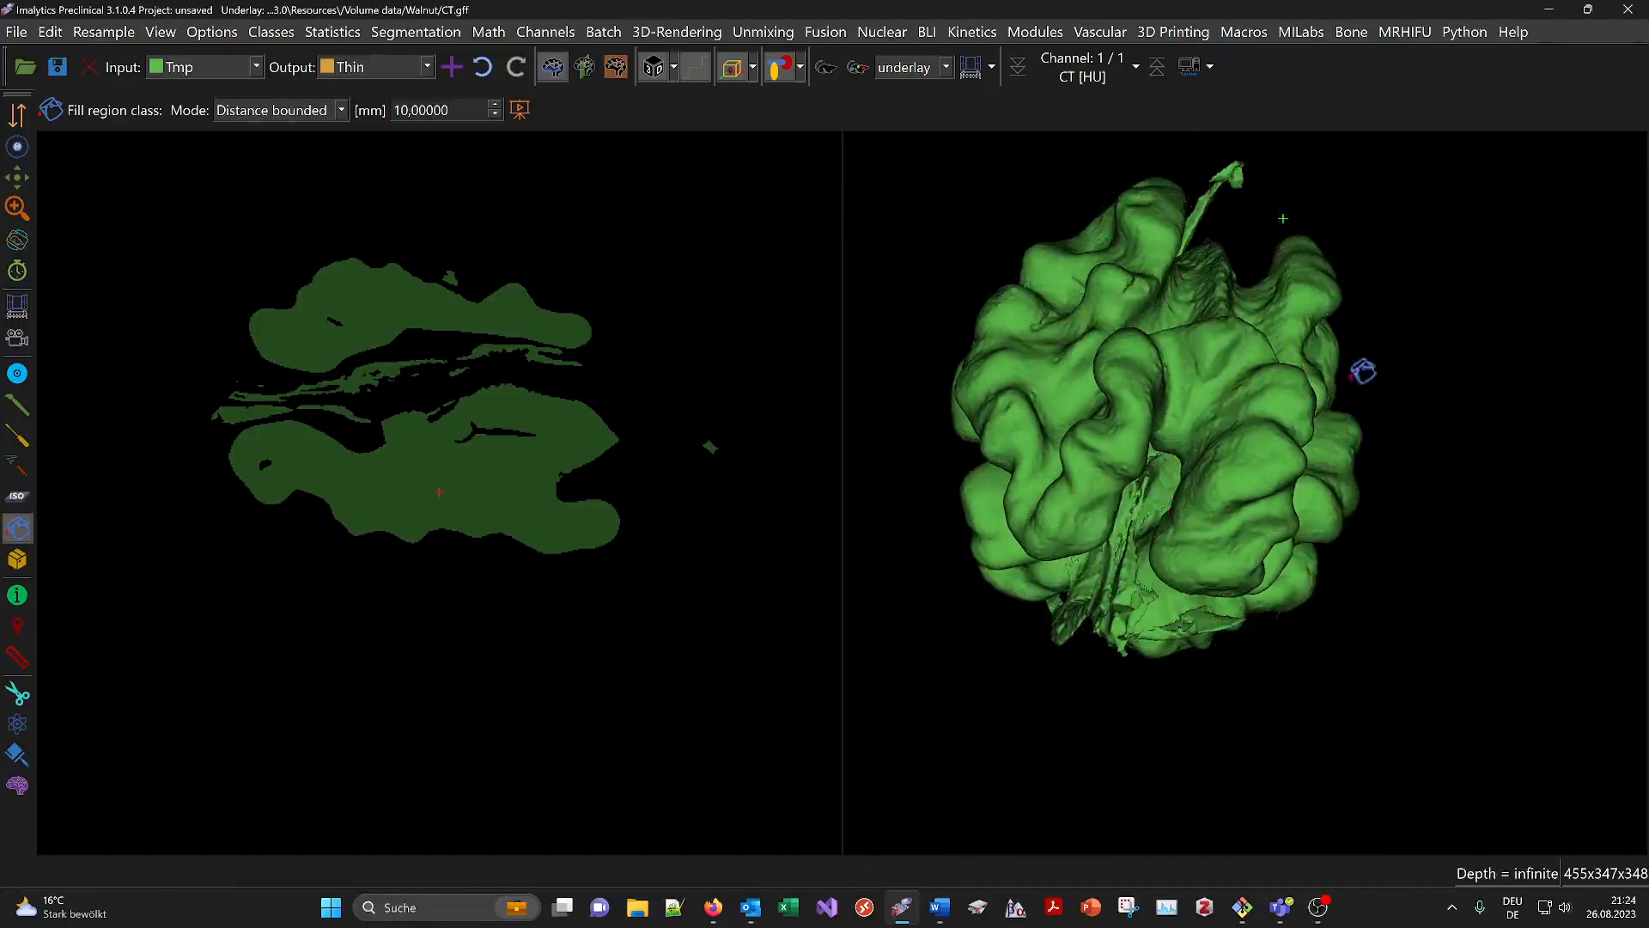
Step: Assign the tip and upper section of the membrane strip arching over the kernel to Thin with distance-bounded fills
{"action": "right_click_drag", "start_coordinate": [1280, 309], "coordinate": [1125, 468]}
{"action": "middle_click_drag", "start_coordinate": [1126, 468], "coordinate": [1029, 777]}
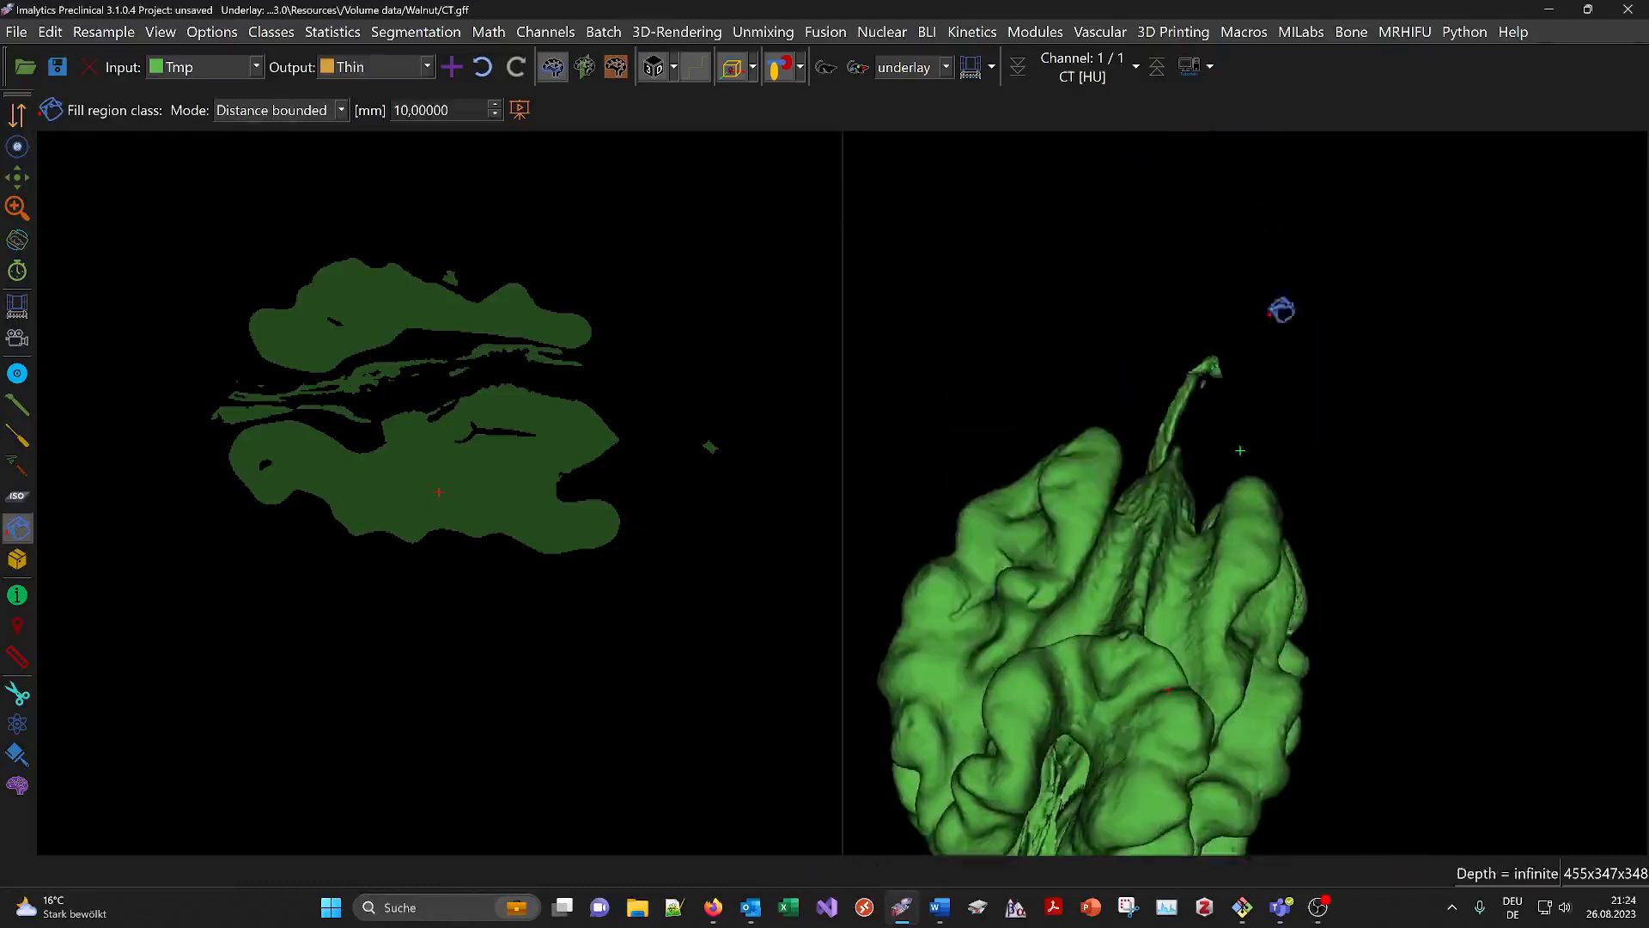
{"action": "right_click_drag", "start_coordinate": [1281, 309], "coordinate": [1190, 730]}
{"action": "right_click_drag", "start_coordinate": [1068, 412], "coordinate": [1314, 666]}
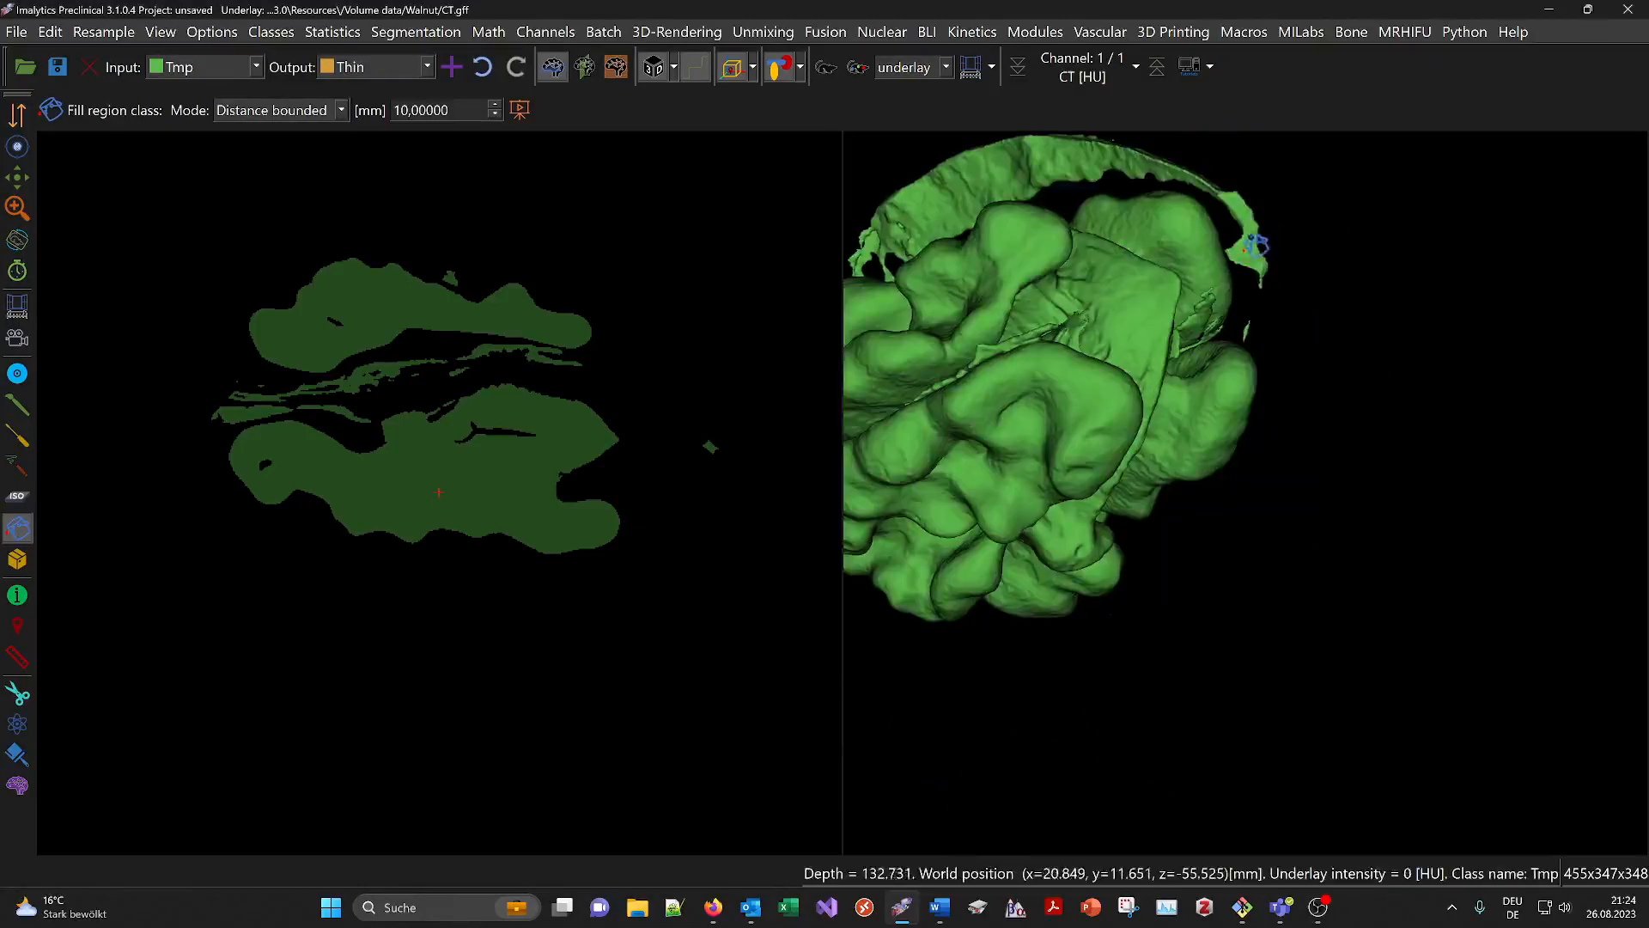
{"action": "left_click", "coordinate": [1244, 233]}
{"action": "left_click", "coordinate": [1141, 160]}
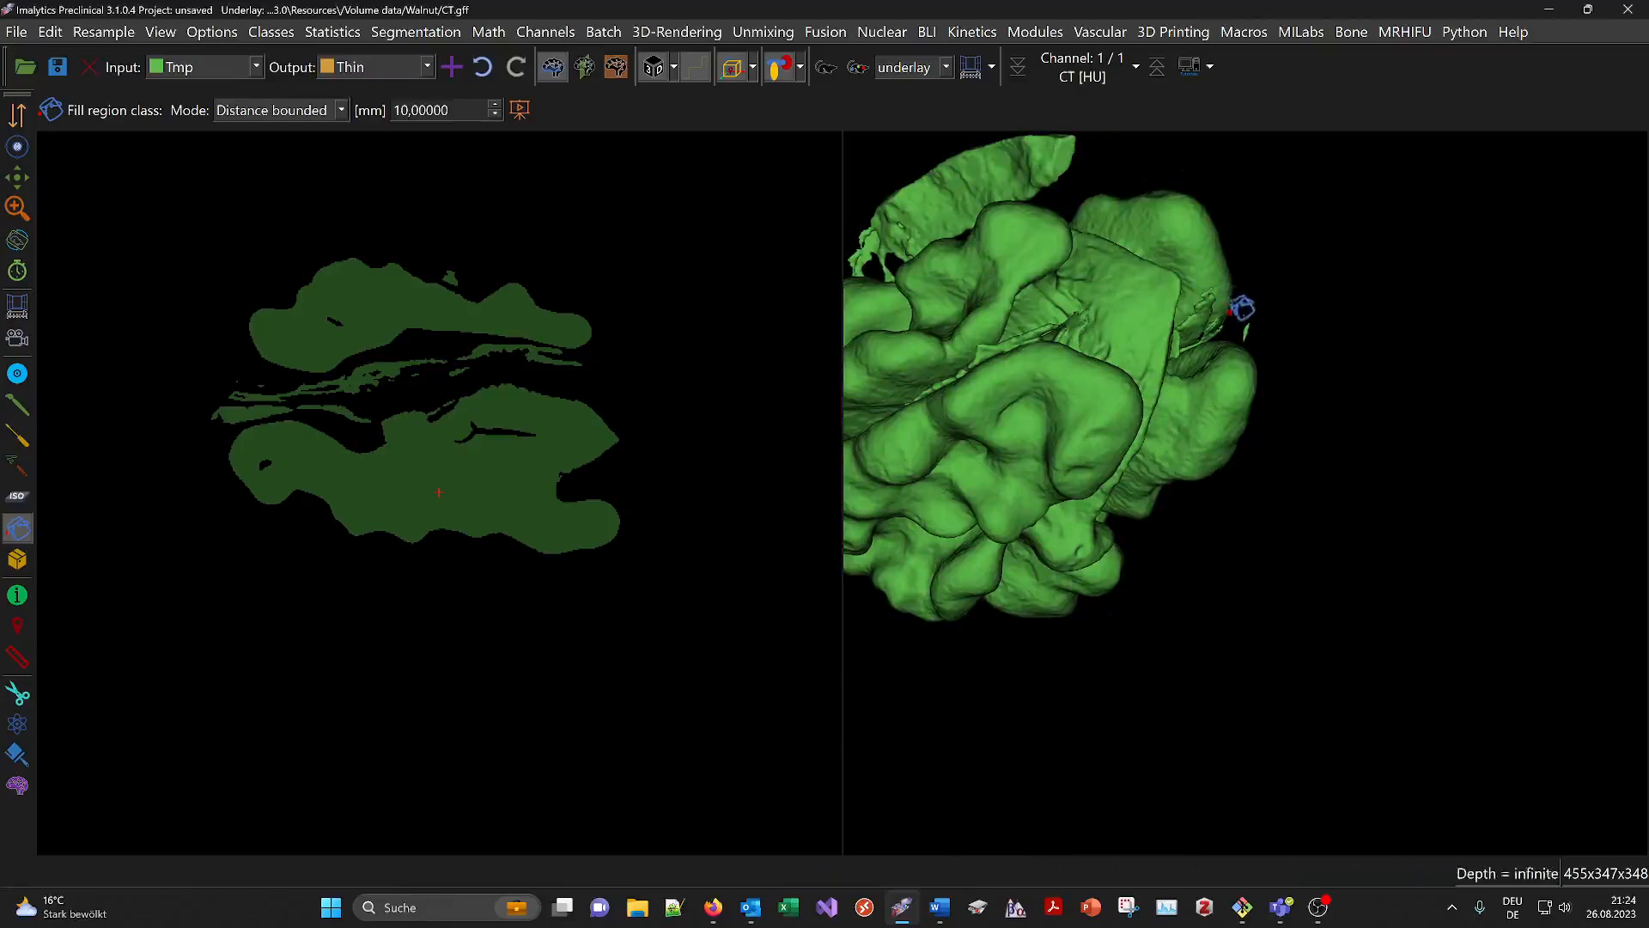
Step: Fill the rest of the arching membrane strip and its loose ends at the kernel's end into the Thin class
{"action": "right_click_drag", "start_coordinate": [1399, 280], "coordinate": [1045, 415]}
{"action": "right_click_drag", "start_coordinate": [1296, 386], "coordinate": [1213, 376]}
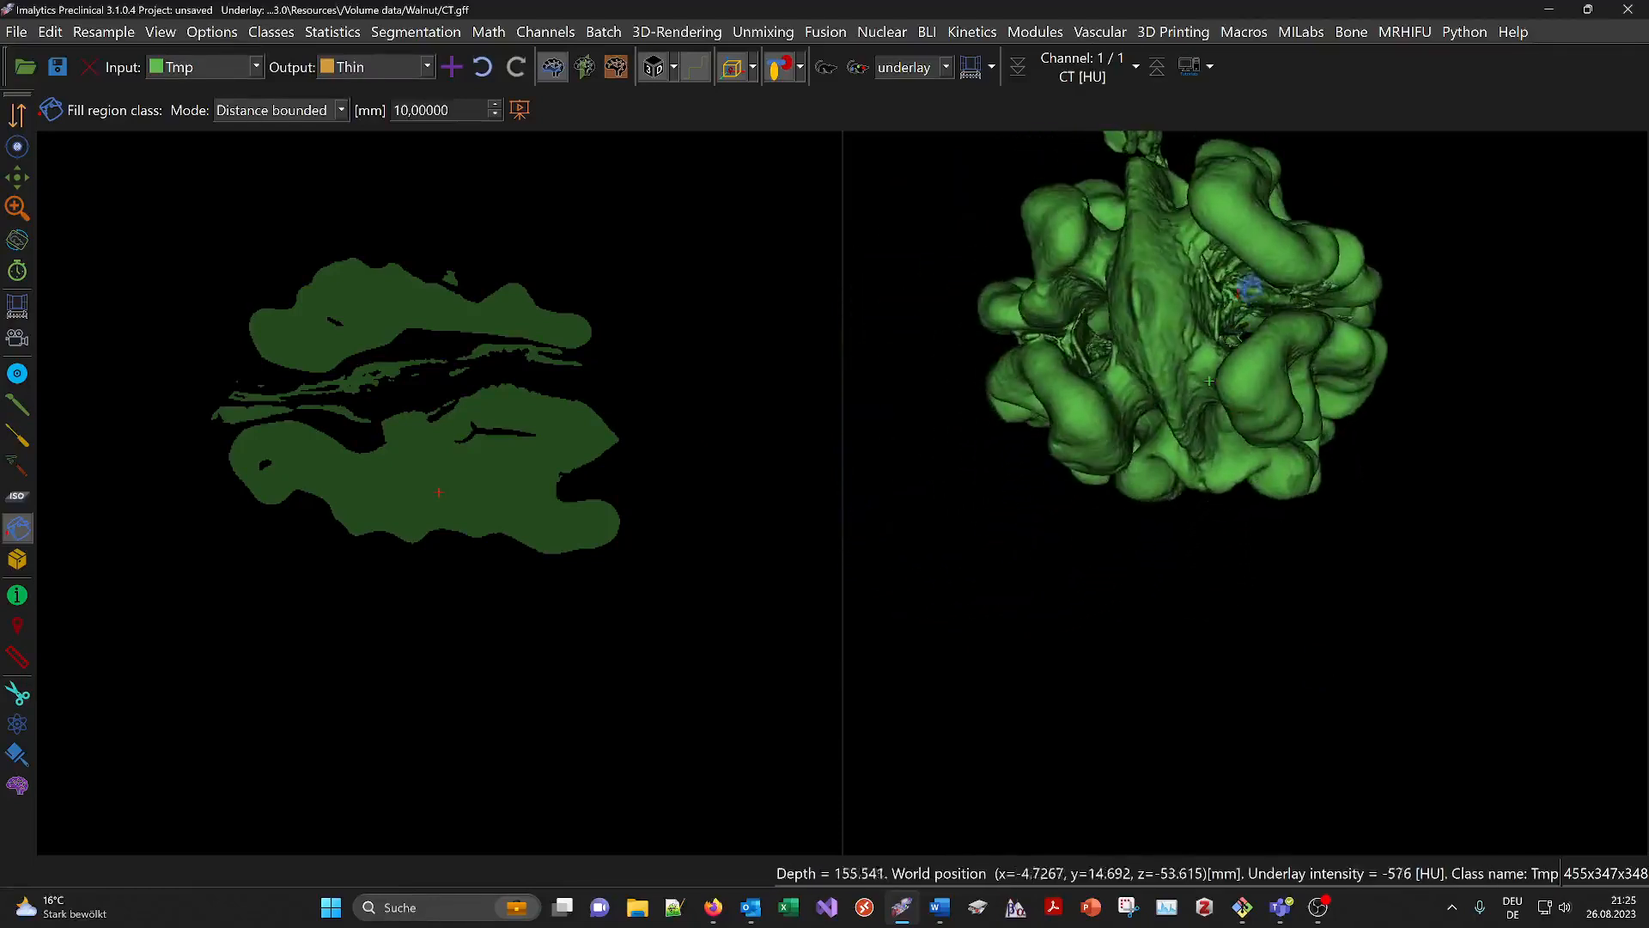
{"action": "right_click_drag", "start_coordinate": [1158, 282], "coordinate": [1112, 370]}
{"action": "left_click", "coordinate": [1119, 266]}
{"action": "middle_click_drag", "start_coordinate": [1275, 301], "coordinate": [1160, 452]}
{"action": "left_click", "coordinate": [1078, 361]}
{"action": "right_click_drag", "start_coordinate": [1235, 302], "coordinate": [1234, 580]}
{"action": "left_click", "coordinate": [1119, 315]}
Step: Assign the jagged membrane fragments protruding from the cleft at the kernel's end to the Thin class
{"action": "right_click_drag", "start_coordinate": [1126, 252], "coordinate": [1227, 515]}
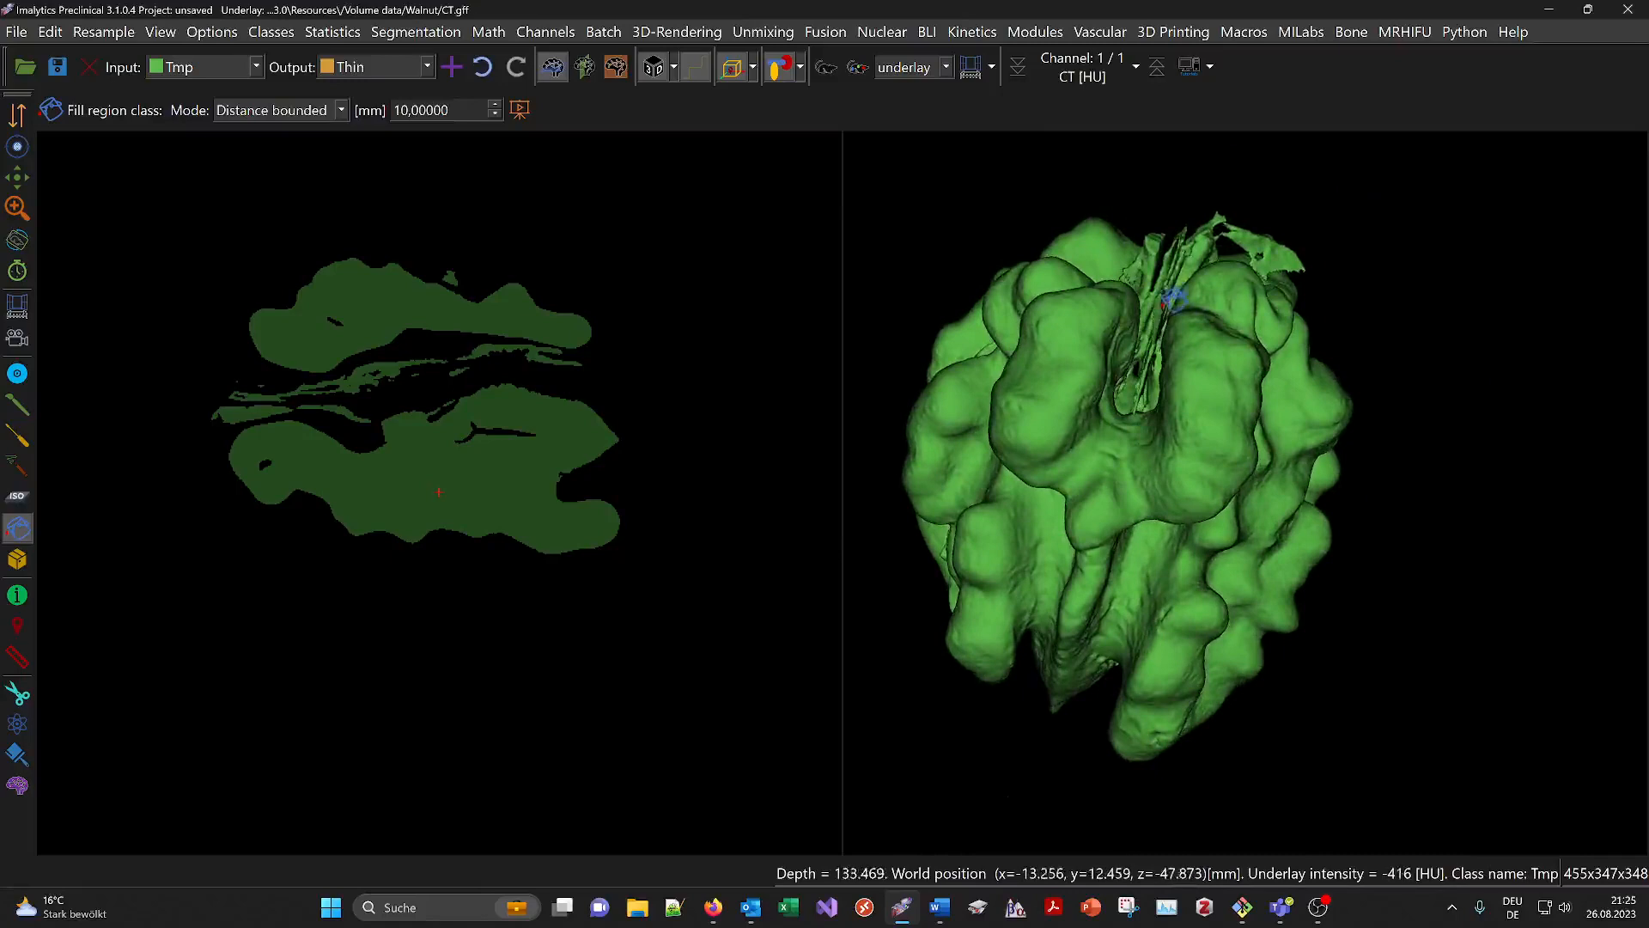
{"action": "left_click", "coordinate": [1183, 259]}
{"action": "right_click_drag", "start_coordinate": [1185, 256], "coordinate": [1345, 550]}
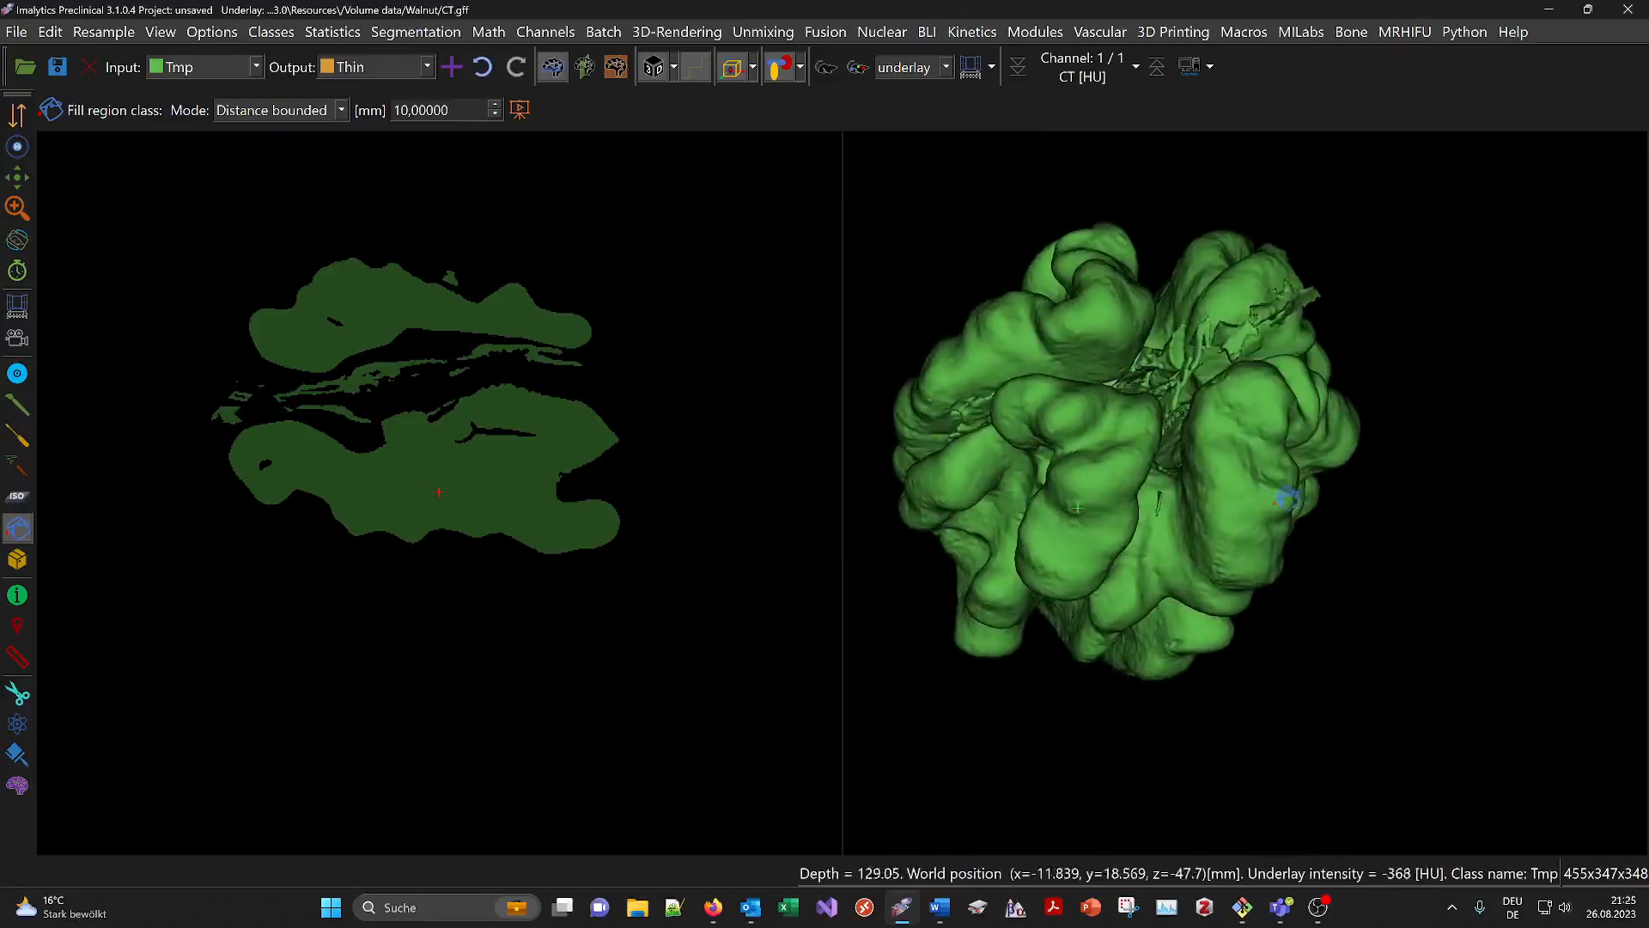
{"action": "left_click", "coordinate": [1239, 342]}
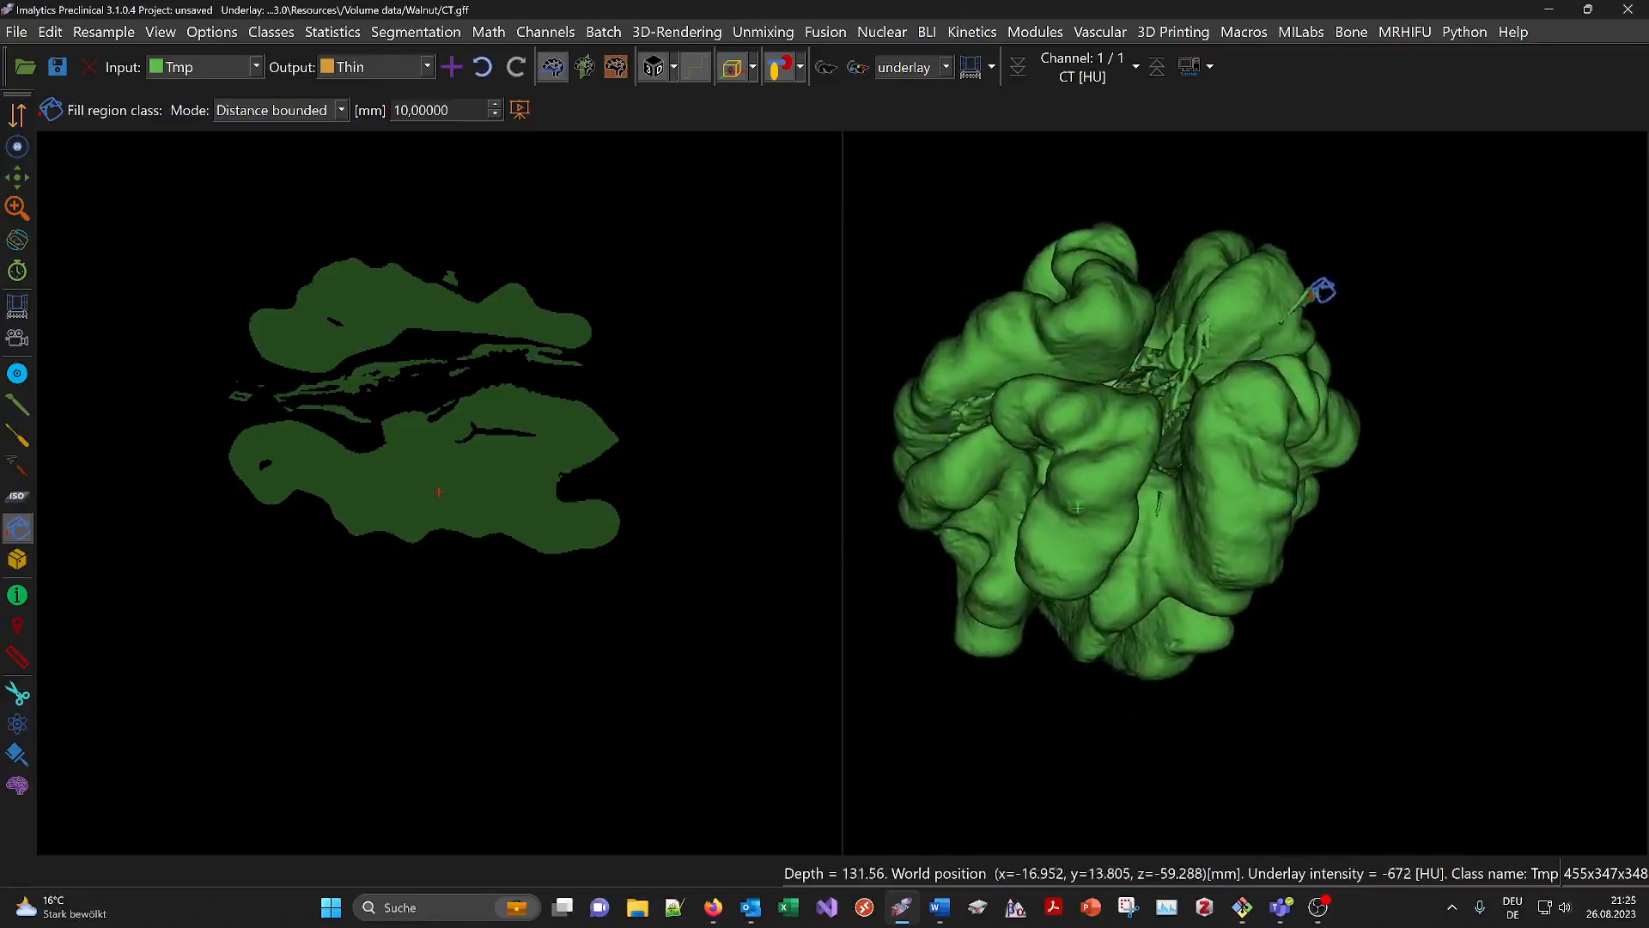
{"action": "right_click_drag", "start_coordinate": [1381, 235], "coordinate": [1170, 434]}
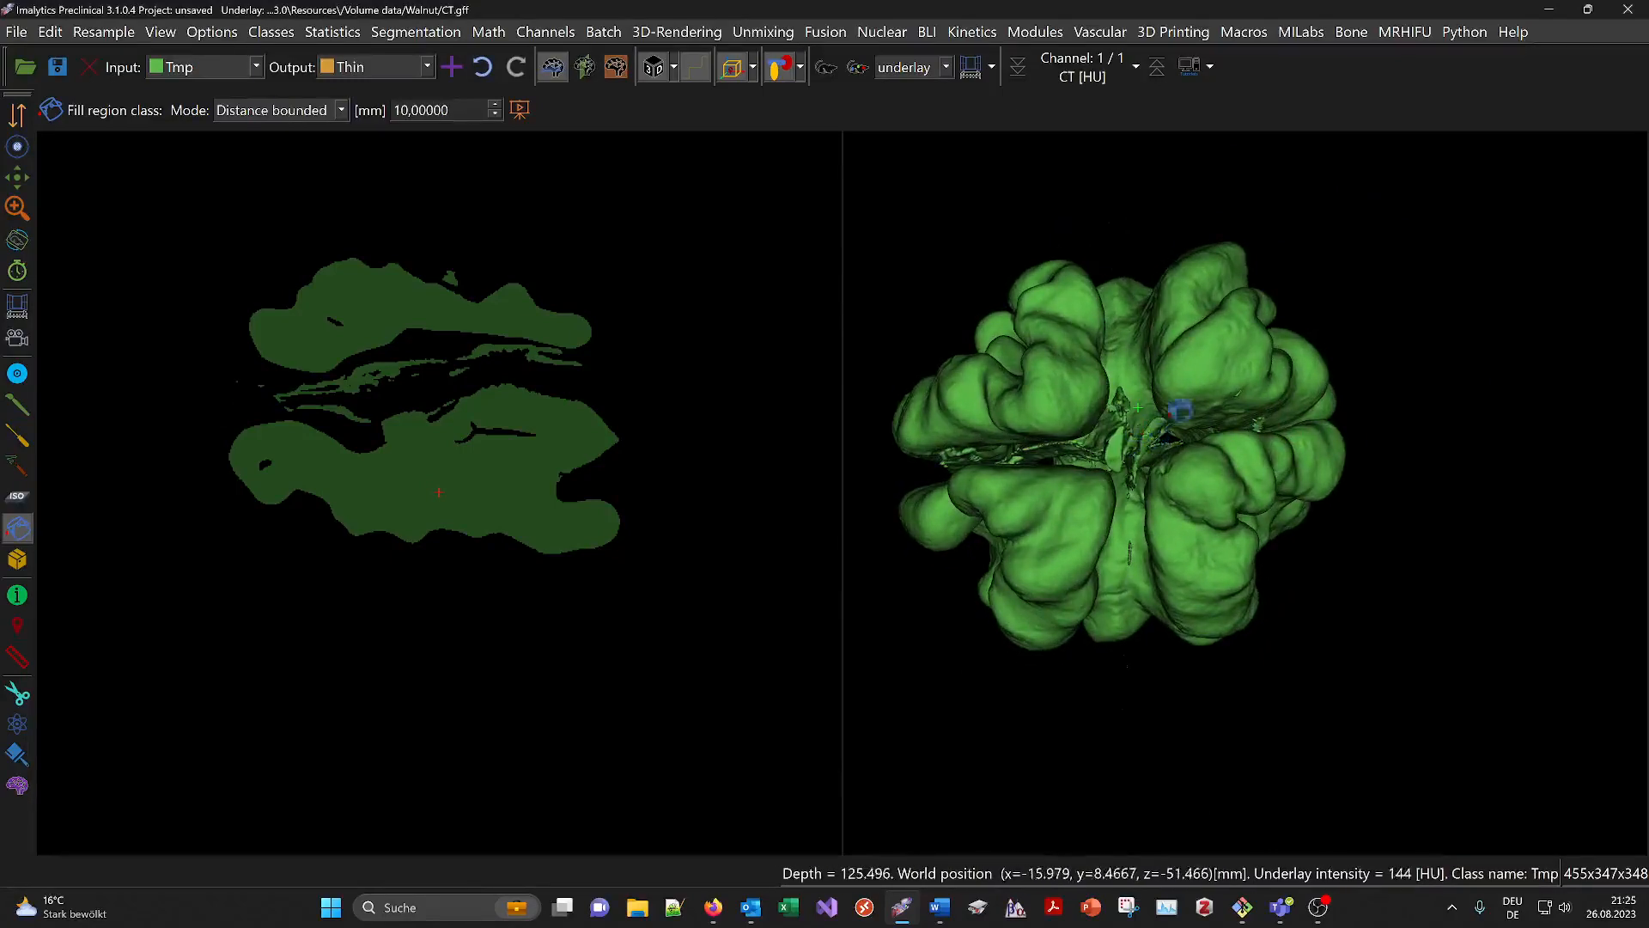
Step: Fill the membrane remnants deep in the cleft between the kernel lobes into the Thin class
{"action": "scroll", "coordinate": [1181, 411], "scroll_direction": "up", "scroll_amount": 5}
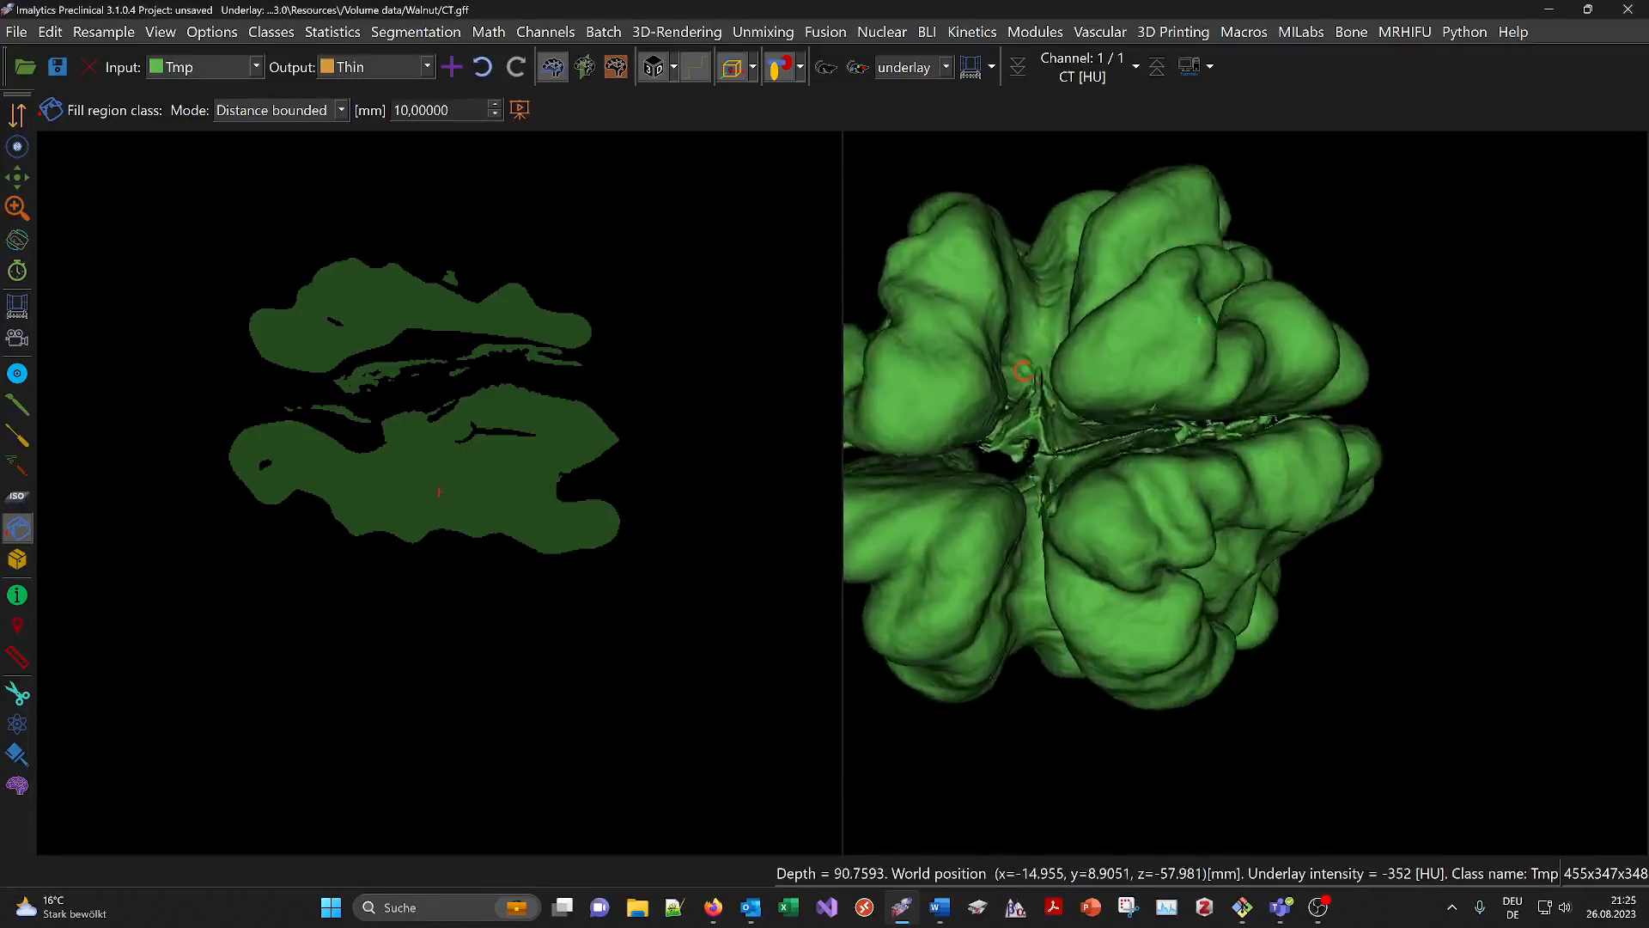
{"action": "middle_click_drag", "start_coordinate": [1036, 365], "coordinate": [1409, 417]}
{"action": "left_click", "coordinate": [1384, 426]}
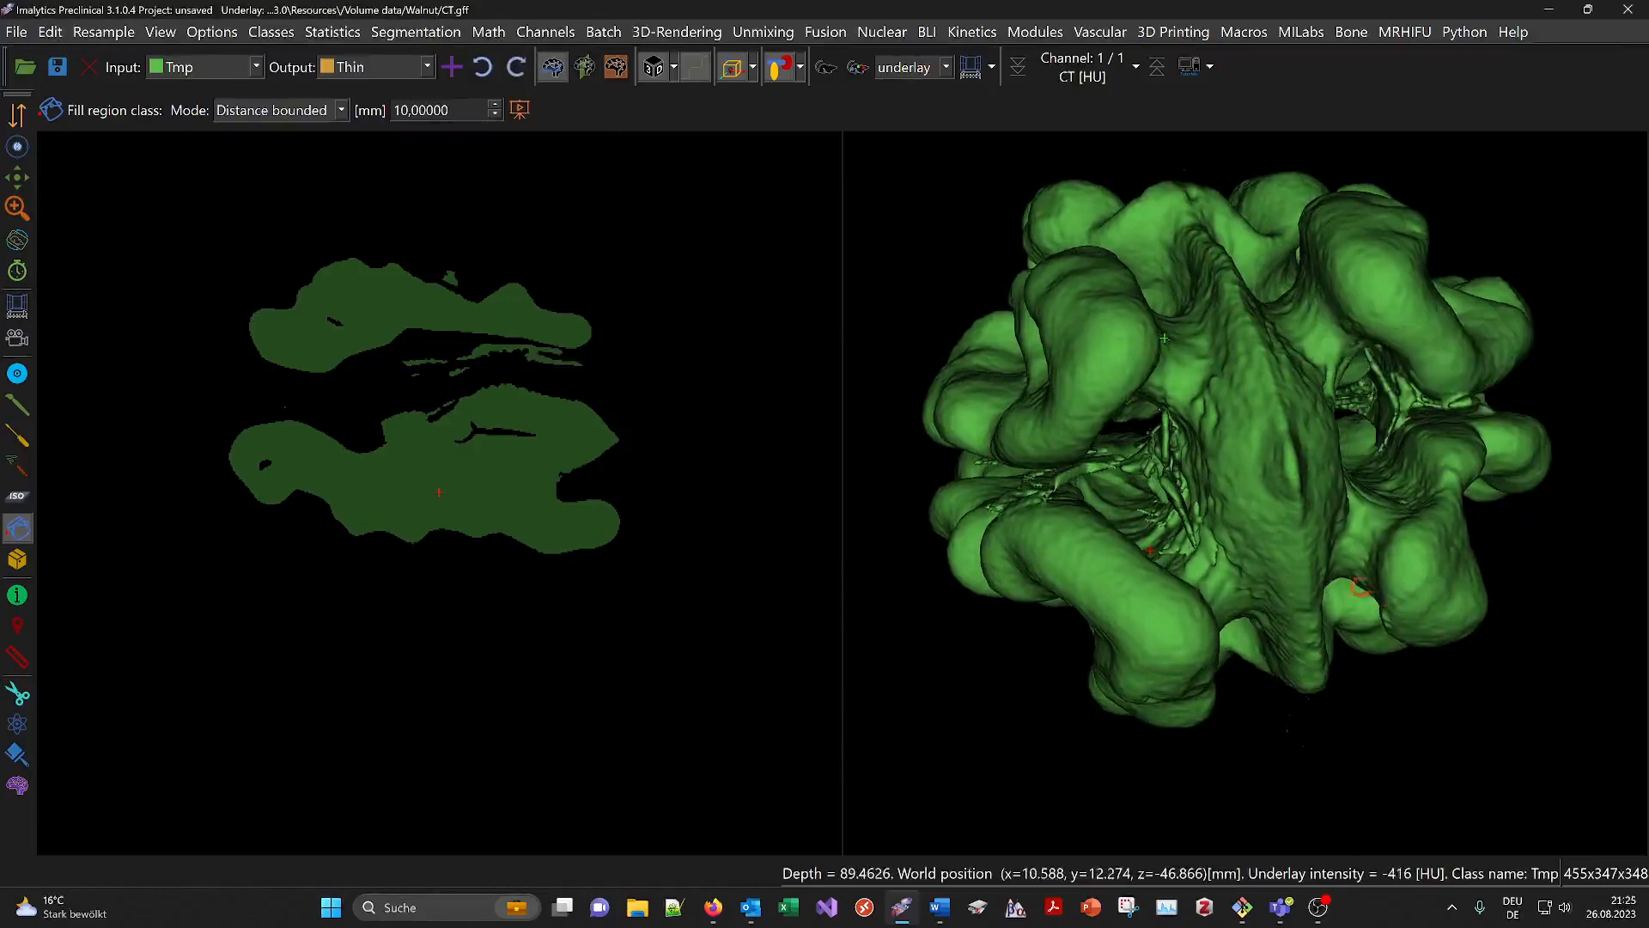
Step: Reduce the fill distance to 5 mm, assign fragments in the cavities beside the central ridge to Thin, and undo the last fill
{"action": "middle_click_drag", "start_coordinate": [1364, 586], "coordinate": [1280, 593]}
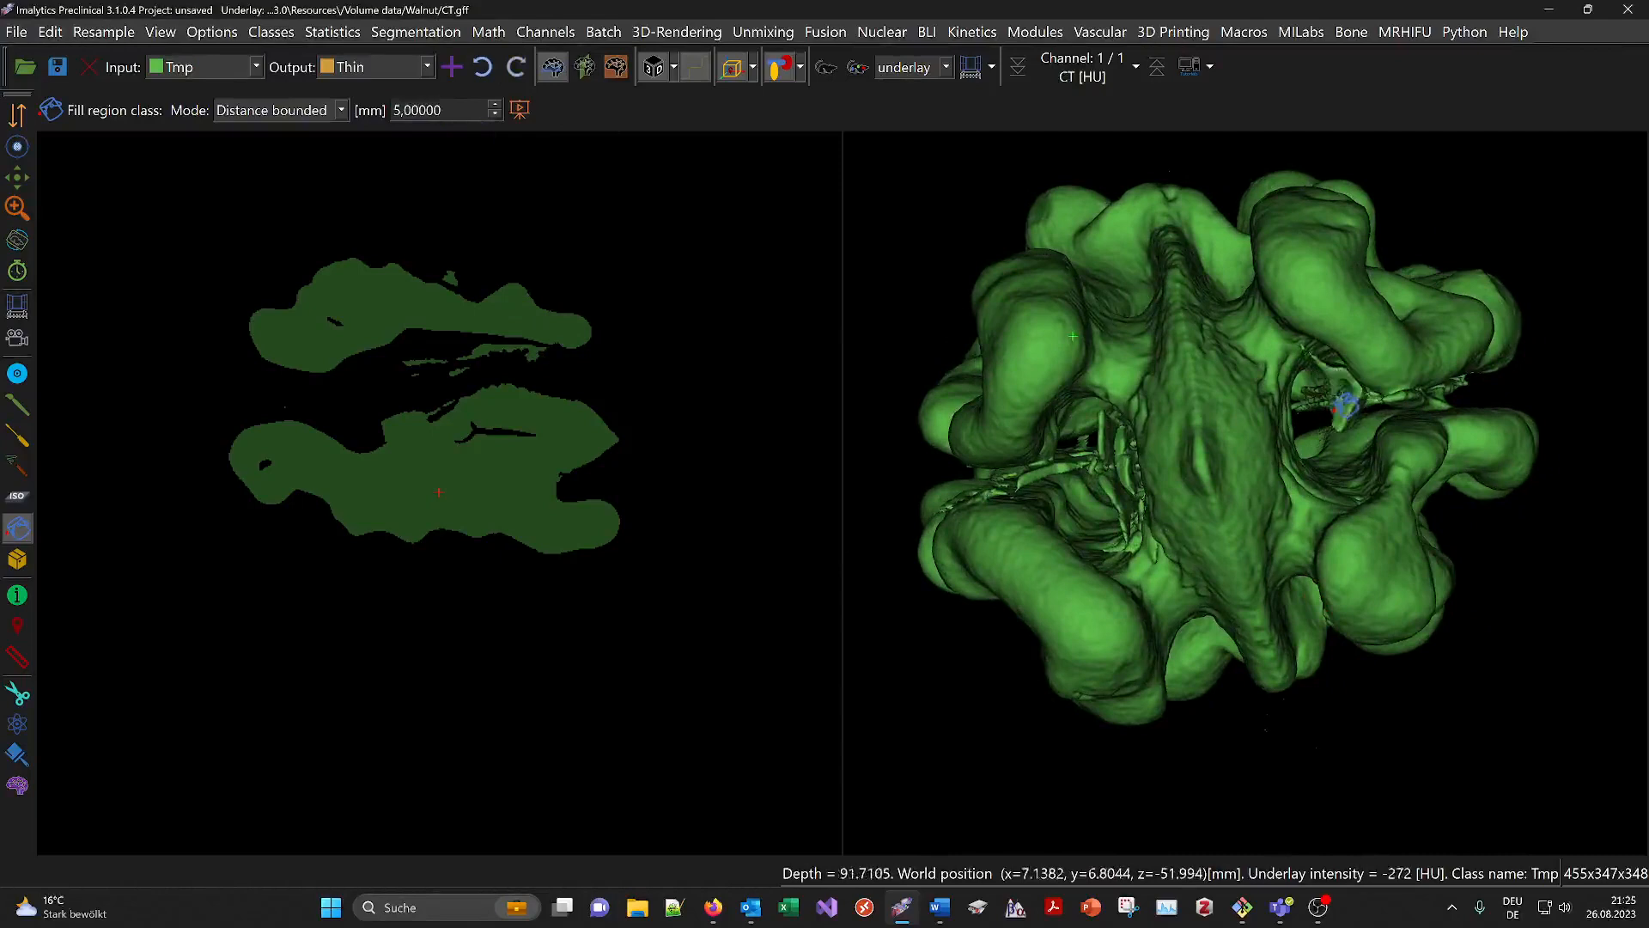
{"action": "middle_click_drag", "start_coordinate": [1347, 404], "coordinate": [1149, 483]}
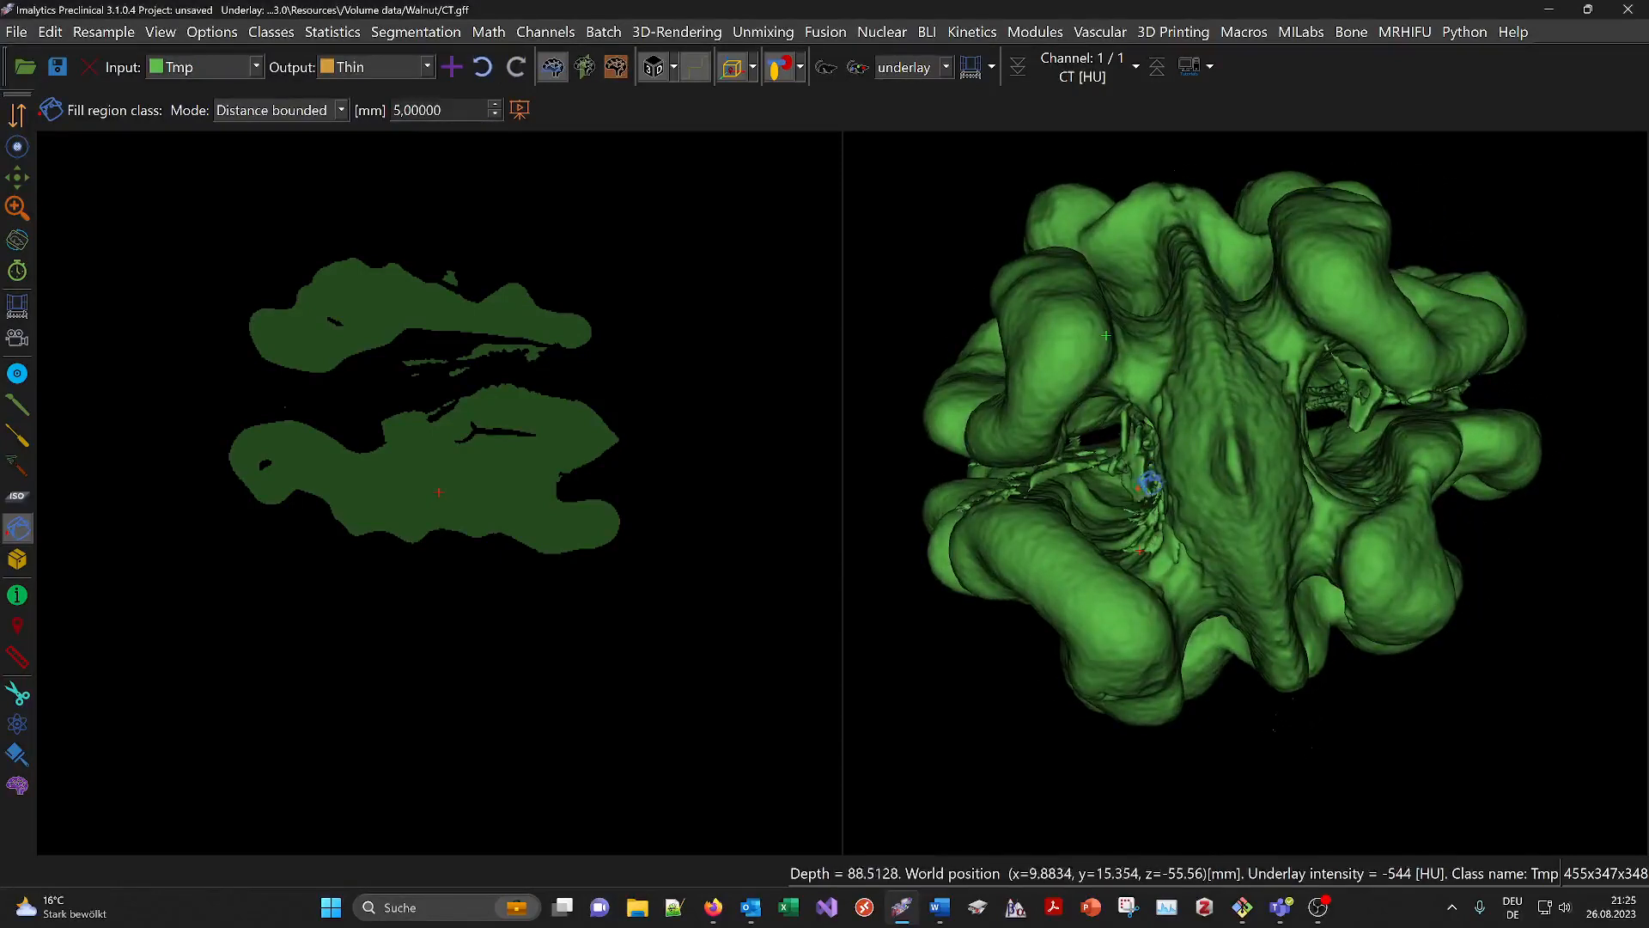
{"action": "middle_click_drag", "start_coordinate": [1196, 390], "coordinate": [1145, 461]}
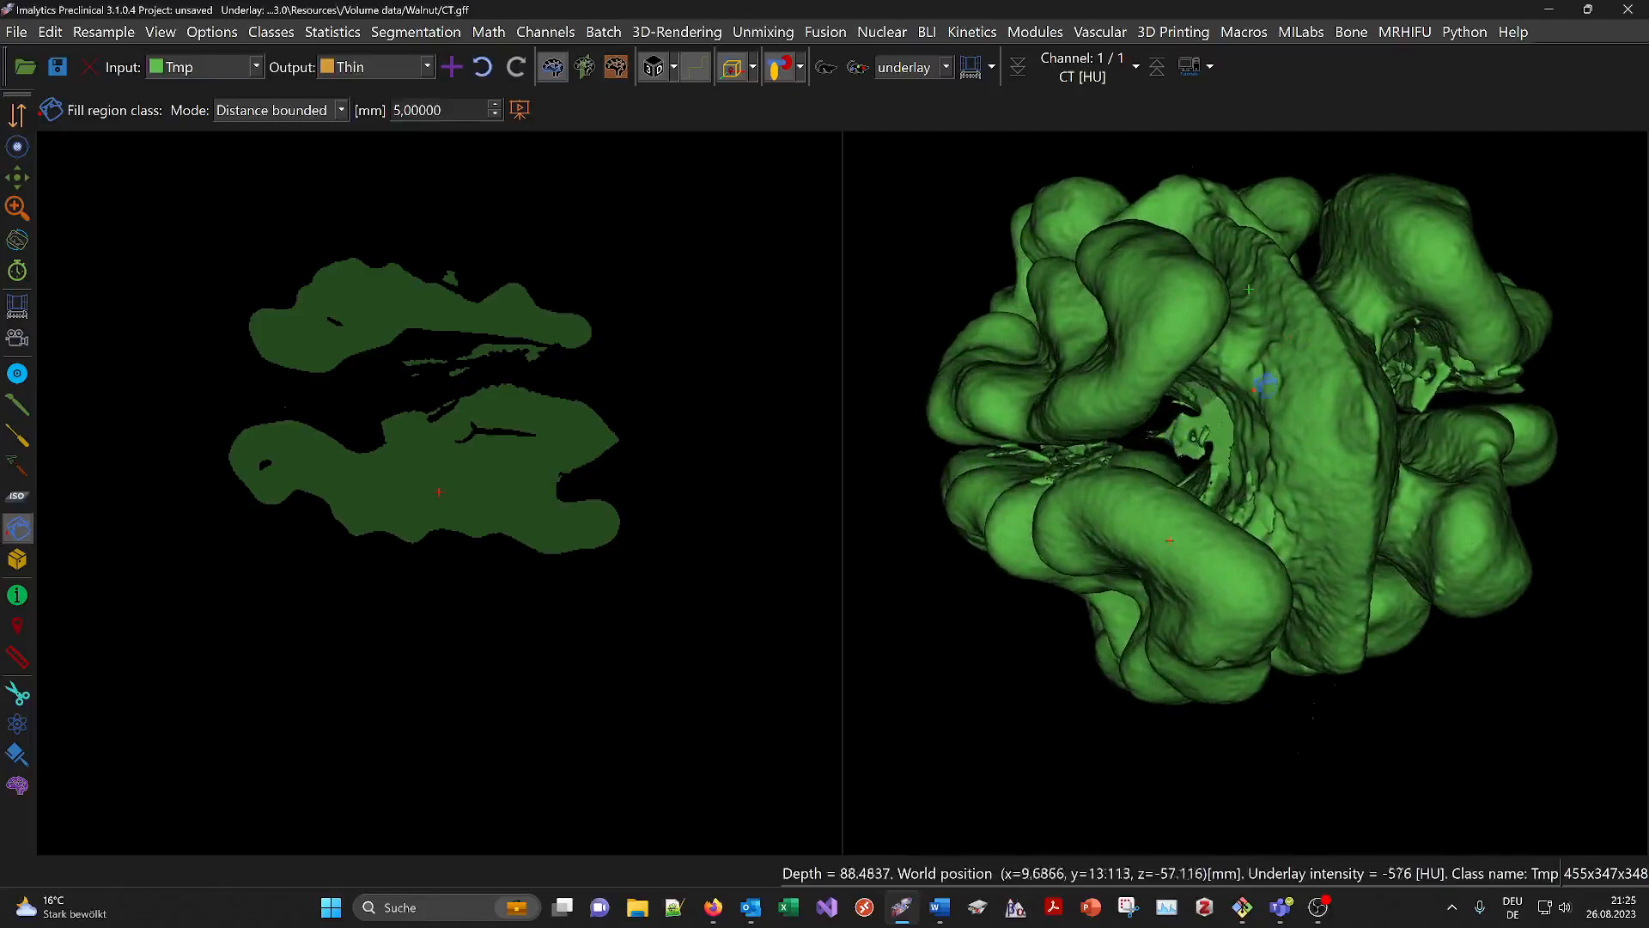
{"action": "left_click", "coordinate": [484, 68]}
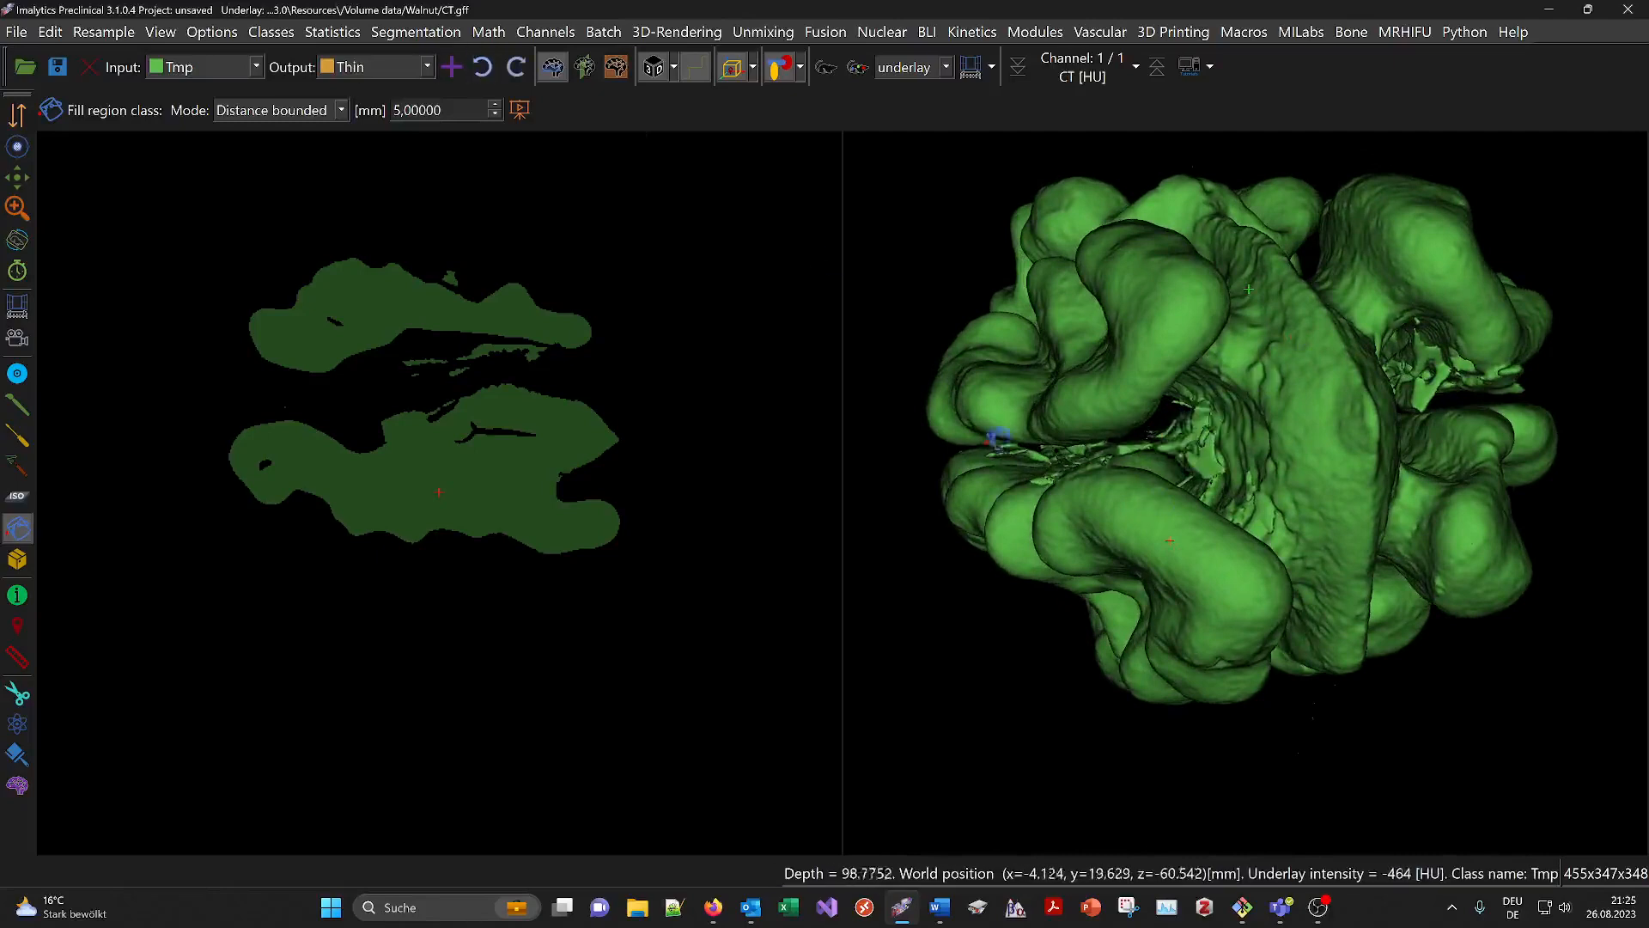
{"action": "middle_click_drag", "start_coordinate": [999, 438], "coordinate": [1291, 462]}
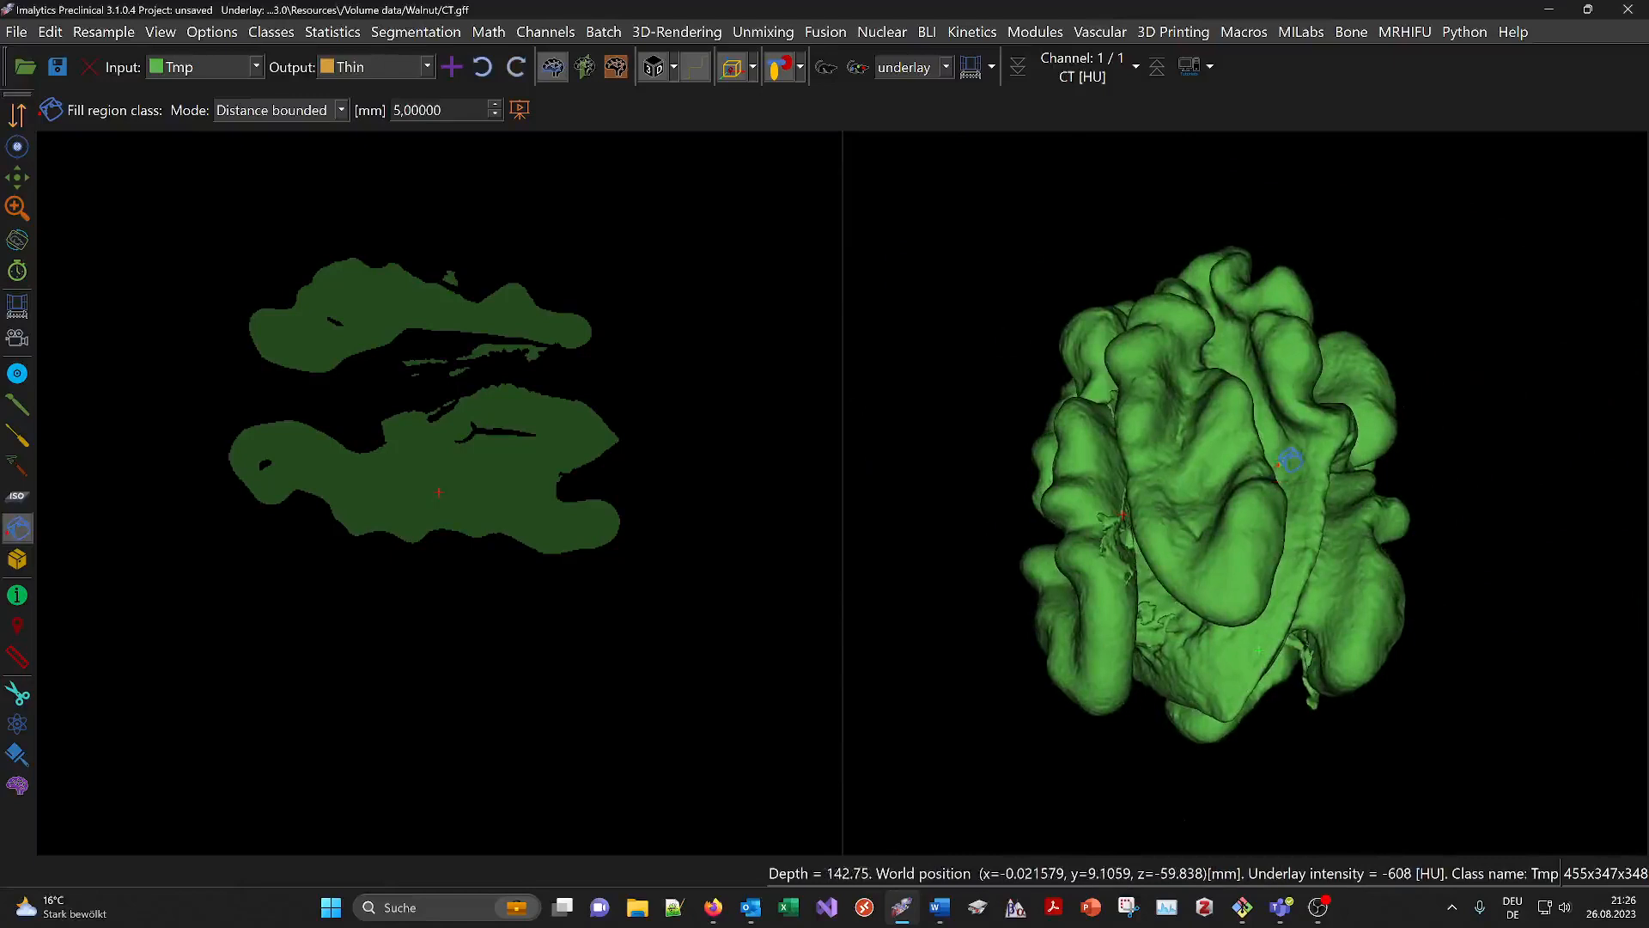
Step: Make the hidden Bed, Thin and Shell classes visible again alongside the kernel and inspect the complete walnut in 3D
{"action": "left_click", "coordinate": [800, 69]}
{"action": "left_click", "coordinate": [785, 126]}
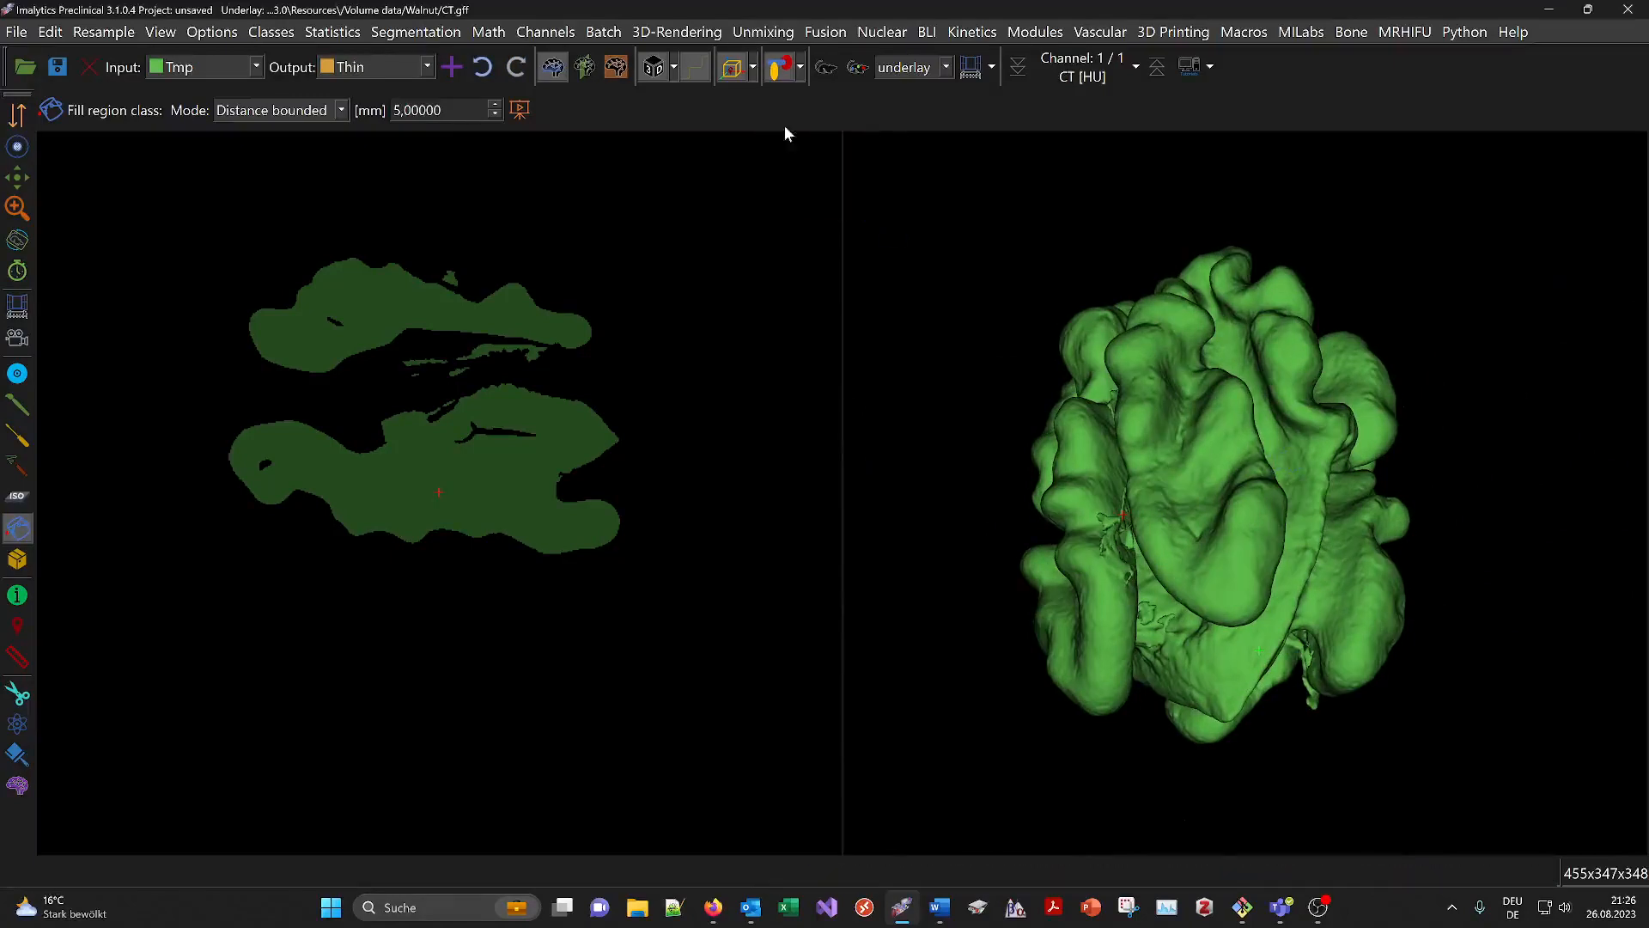
{"action": "left_click", "coordinate": [801, 67]}
{"action": "left_click", "coordinate": [794, 171]}
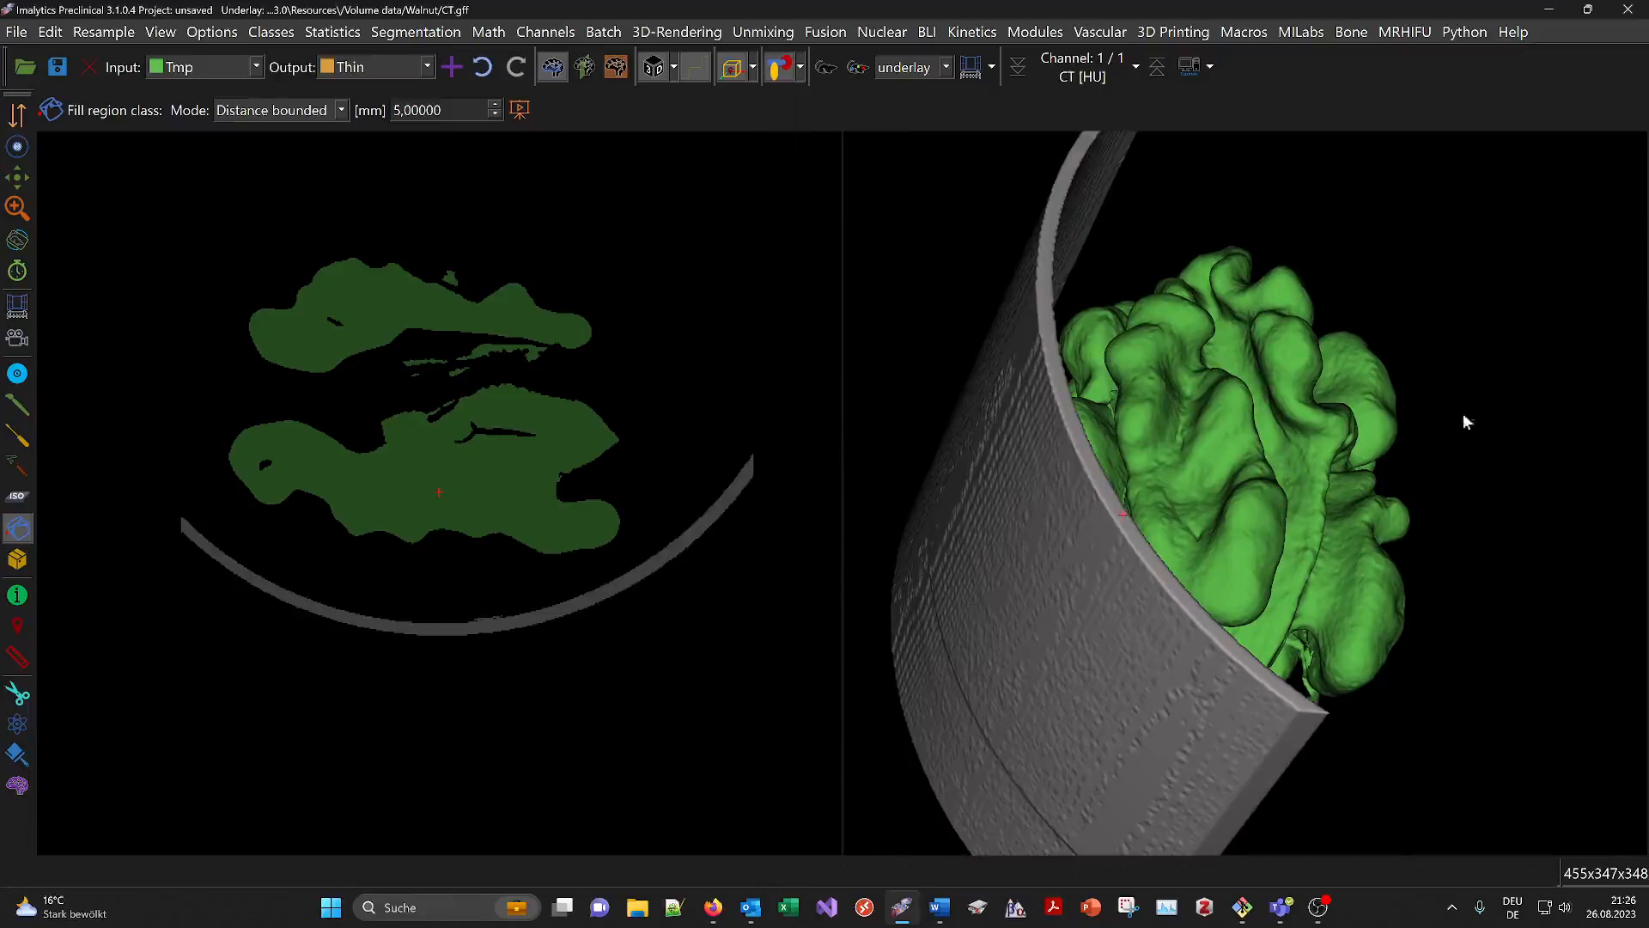
{"action": "scroll", "coordinate": [1281, 440], "scroll_direction": "down", "scroll_amount": 5}
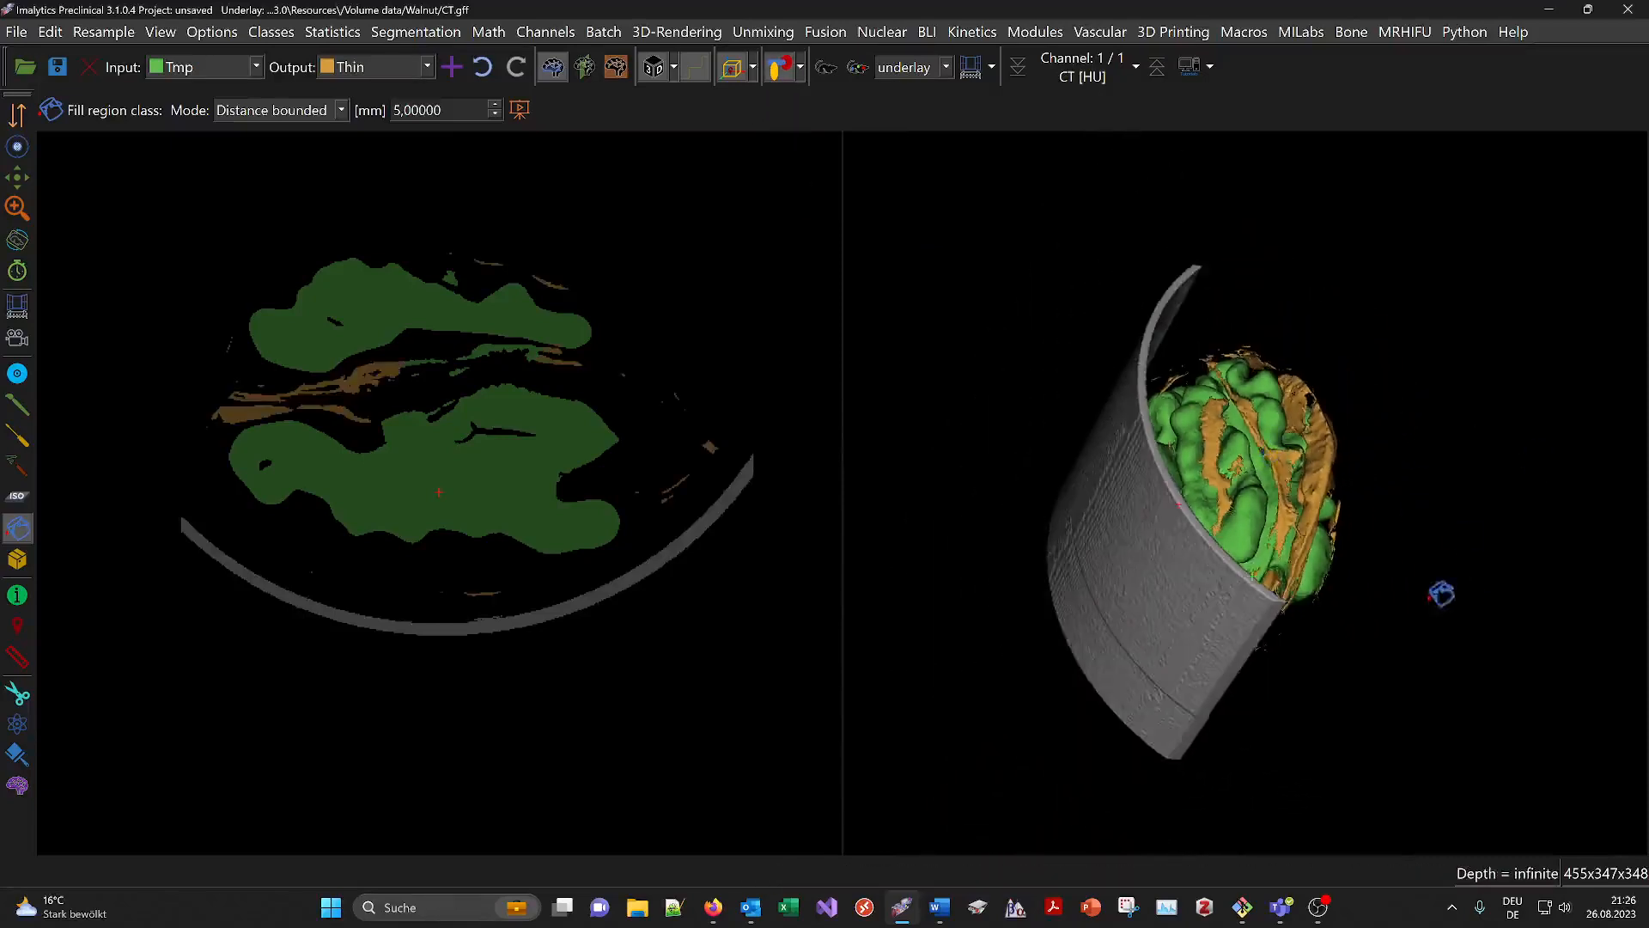
{"action": "middle_click_drag", "start_coordinate": [1422, 598], "coordinate": [1082, 316]}
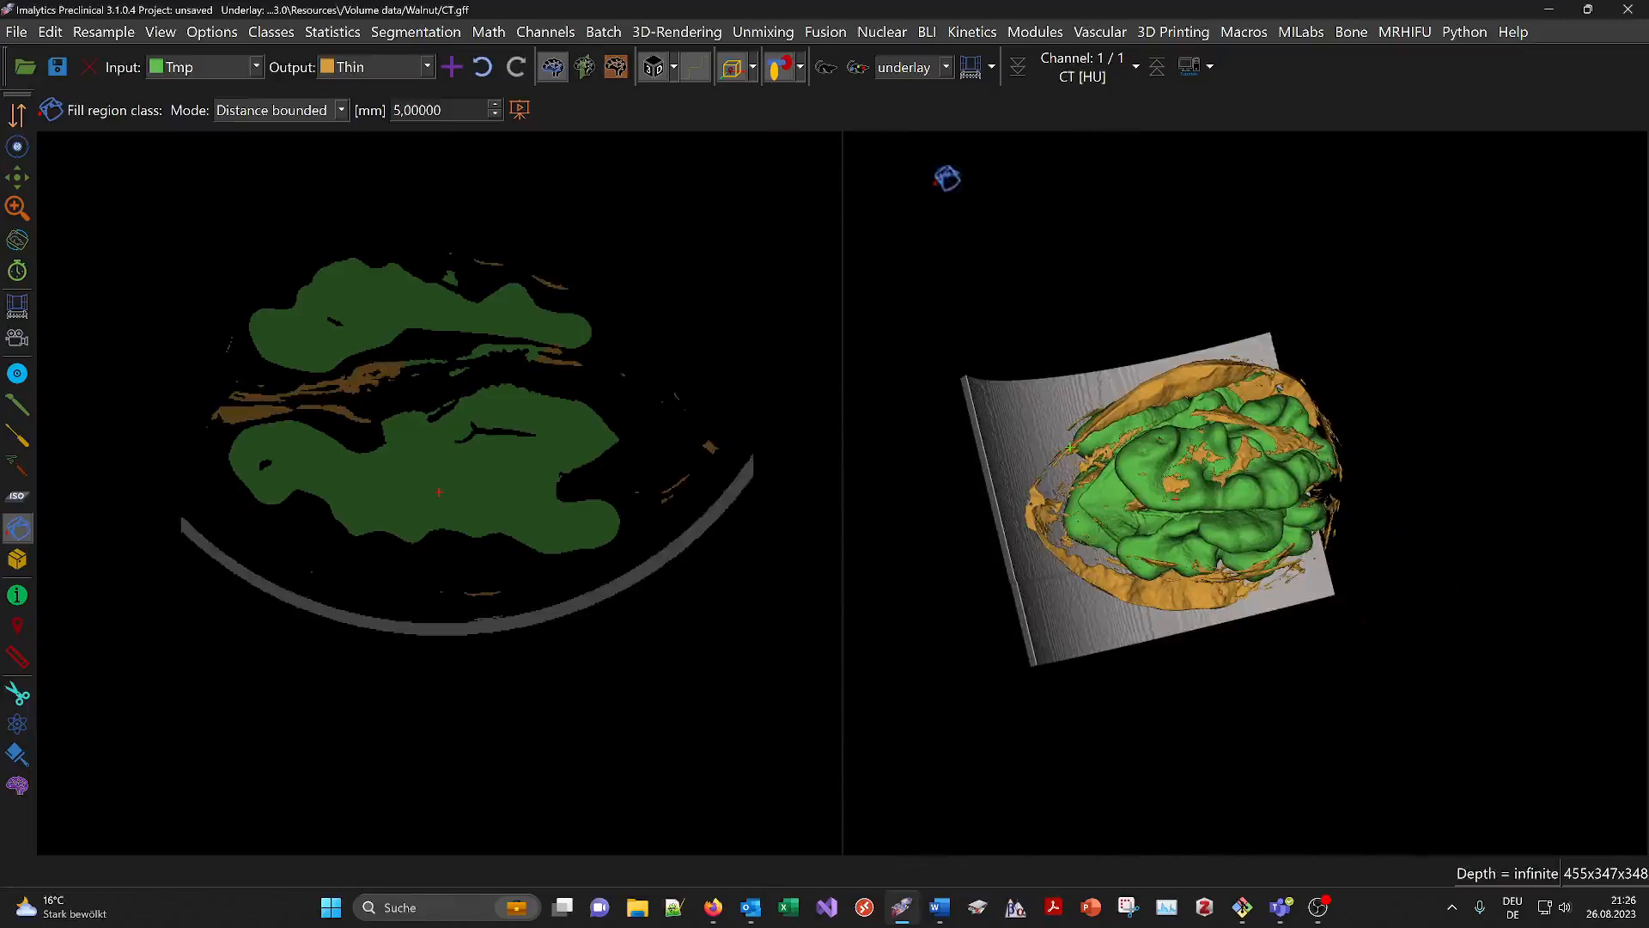
{"action": "left_click", "coordinate": [801, 68]}
{"action": "left_click", "coordinate": [795, 147]}
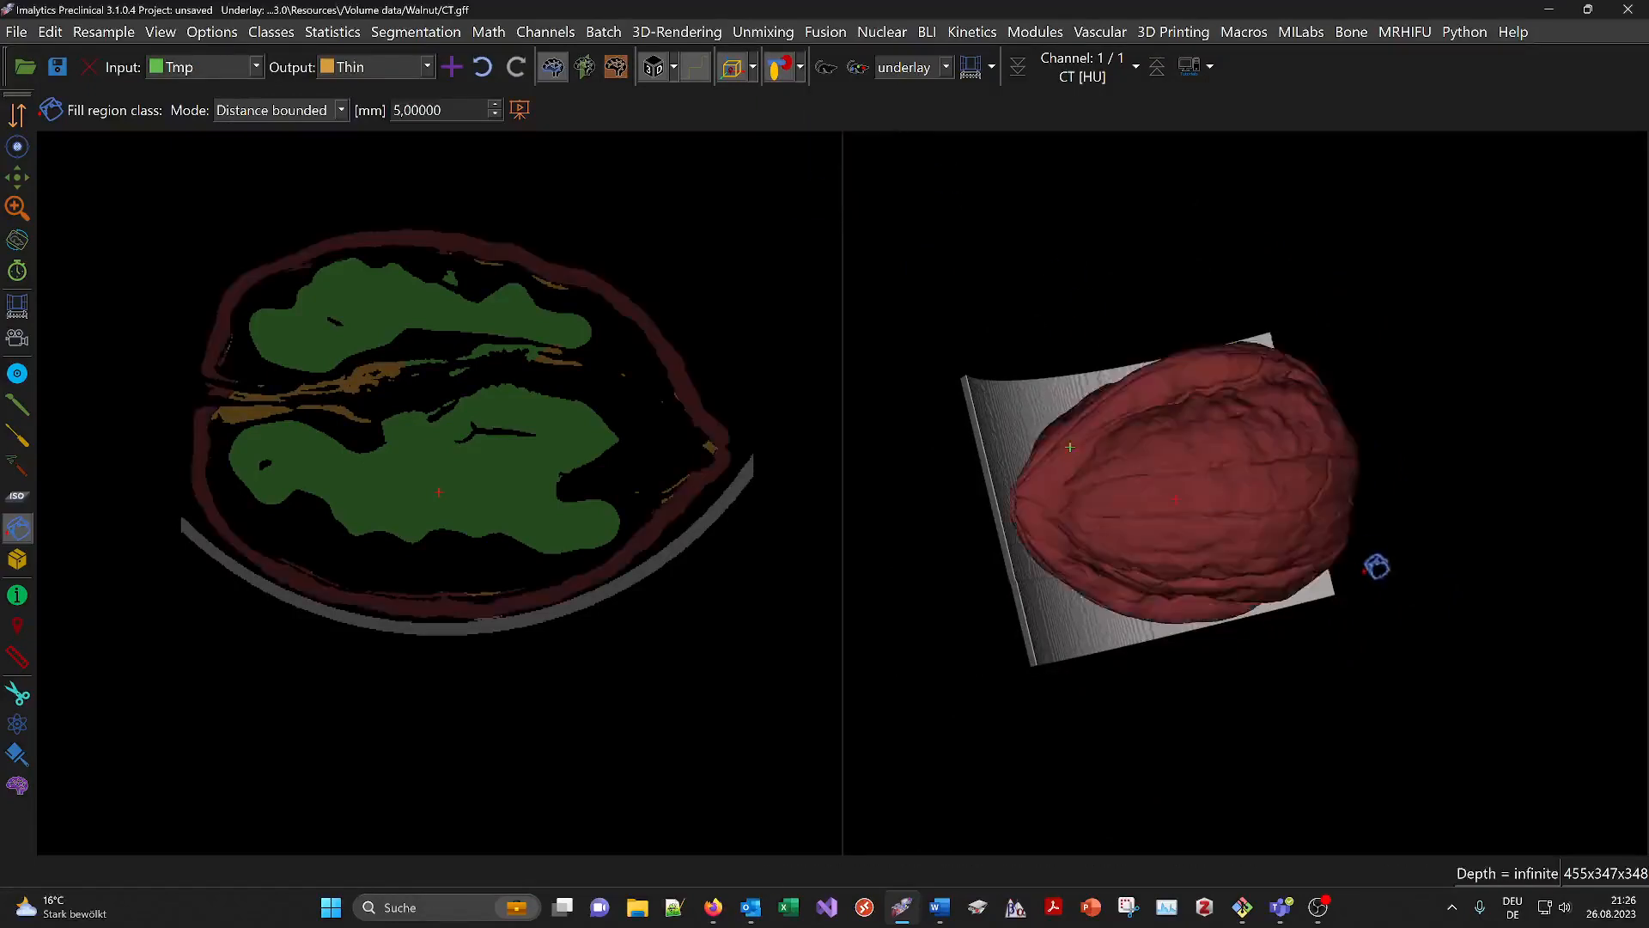
{"action": "middle_click_drag", "start_coordinate": [1377, 567], "coordinate": [1013, 353]}
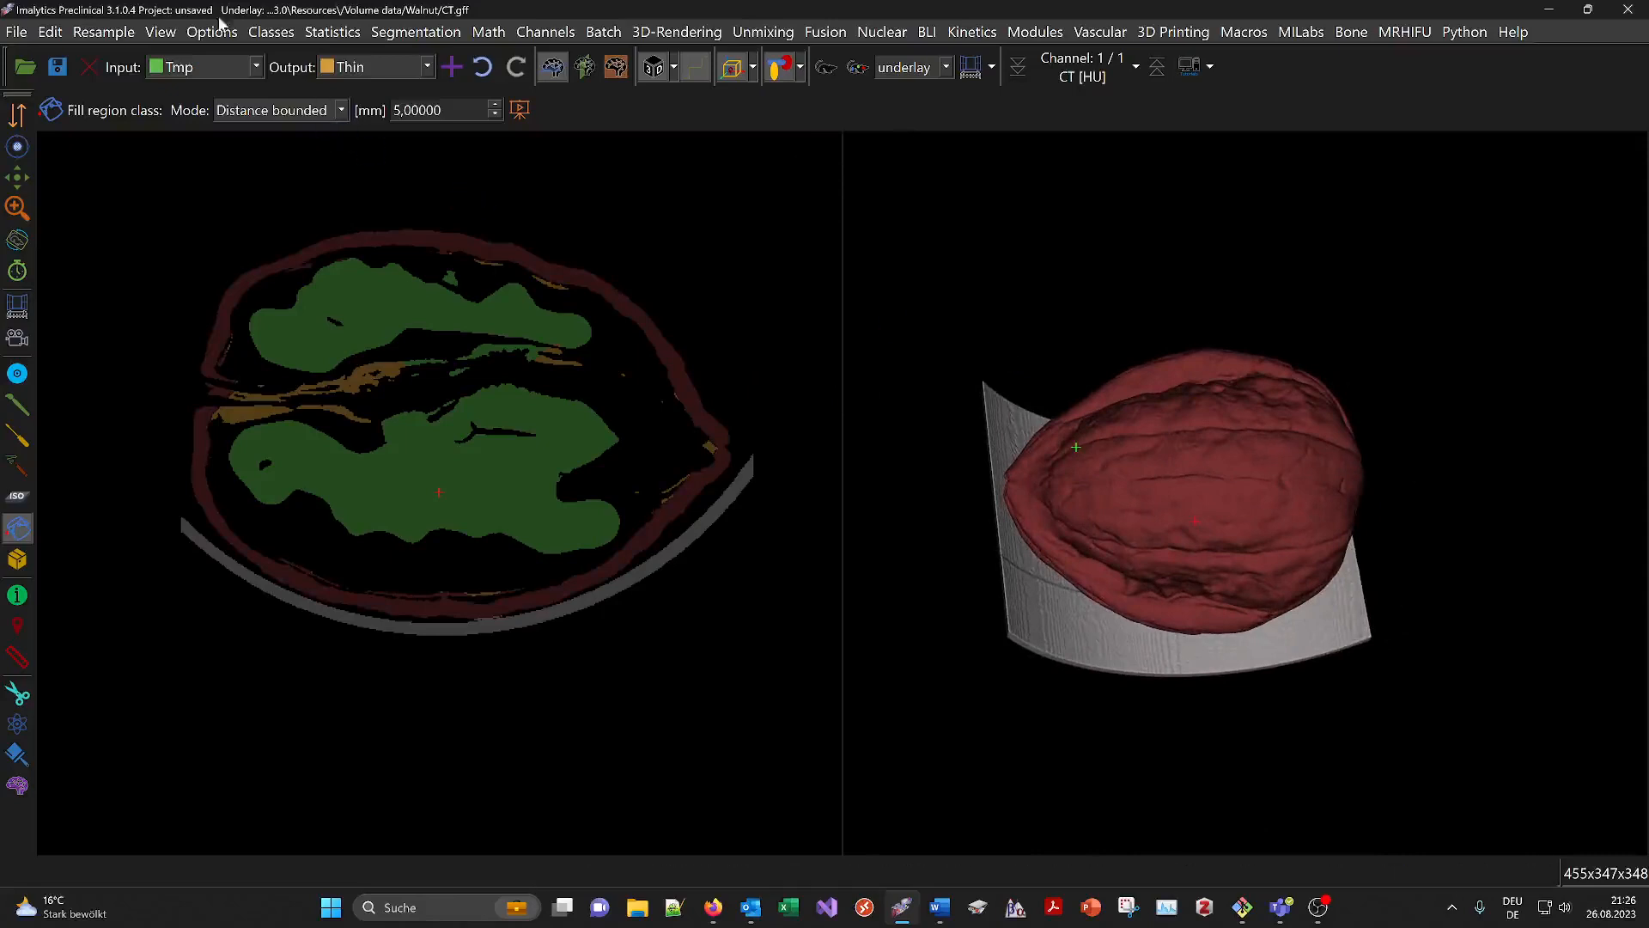
Step: Compute the class statistics for the underlay, enlarge the table to review volume and HU values per class, and close it
{"action": "left_click", "coordinate": [331, 33]}
{"action": "left_click", "coordinate": [340, 59]}
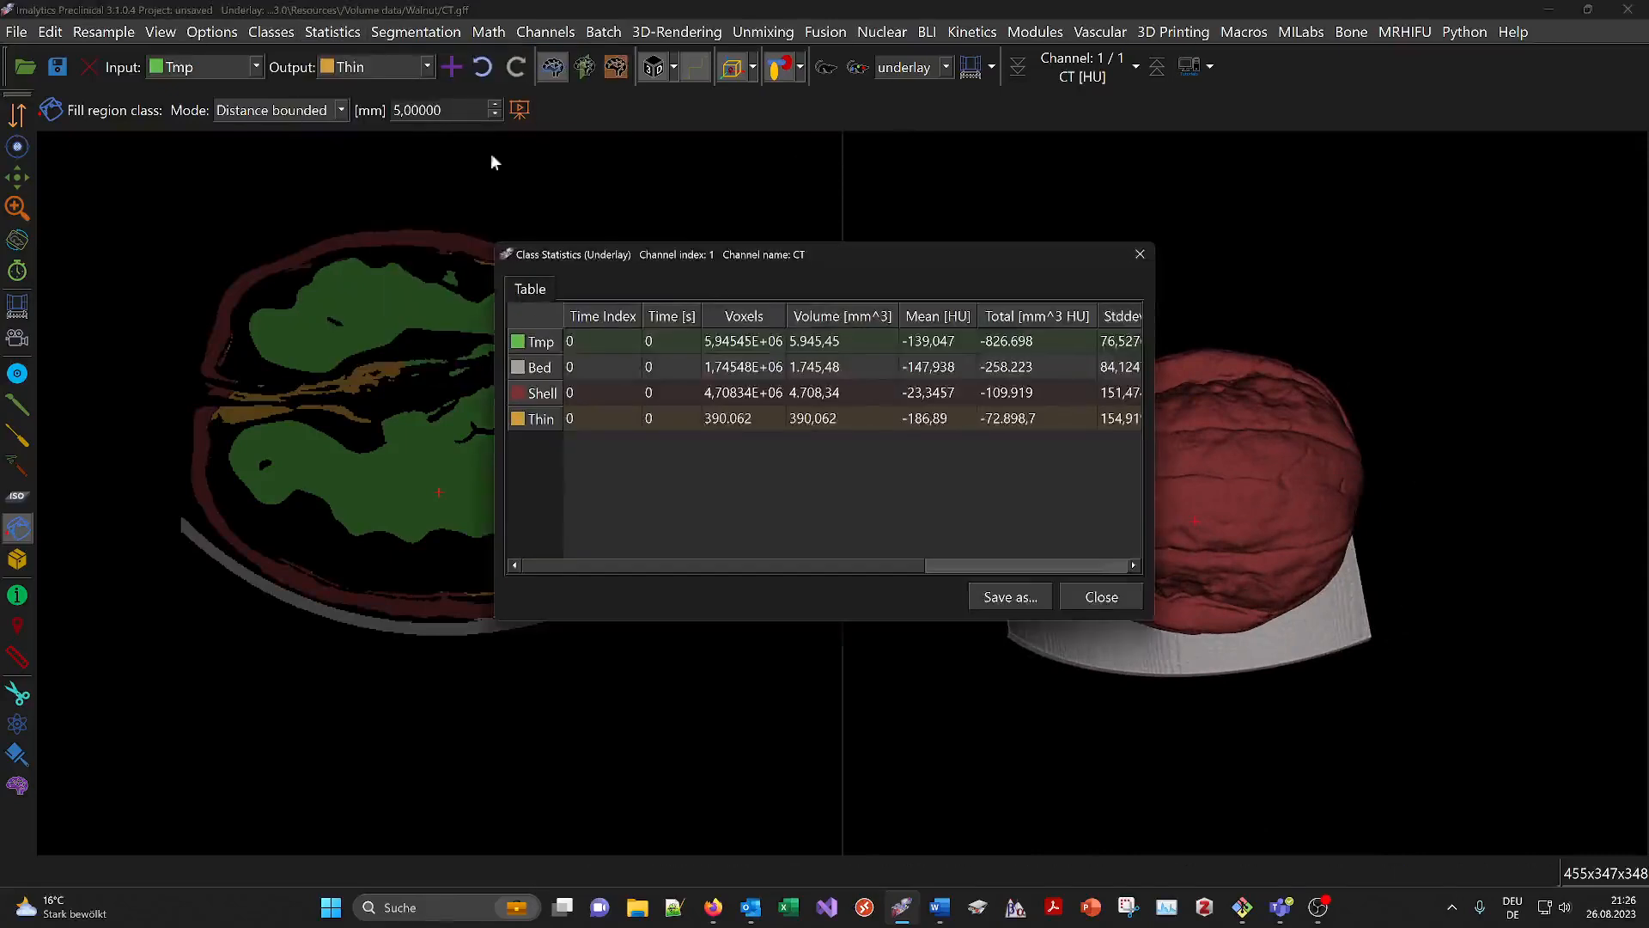
{"action": "left_click_drag", "start_coordinate": [718, 255], "coordinate": [657, 254]}
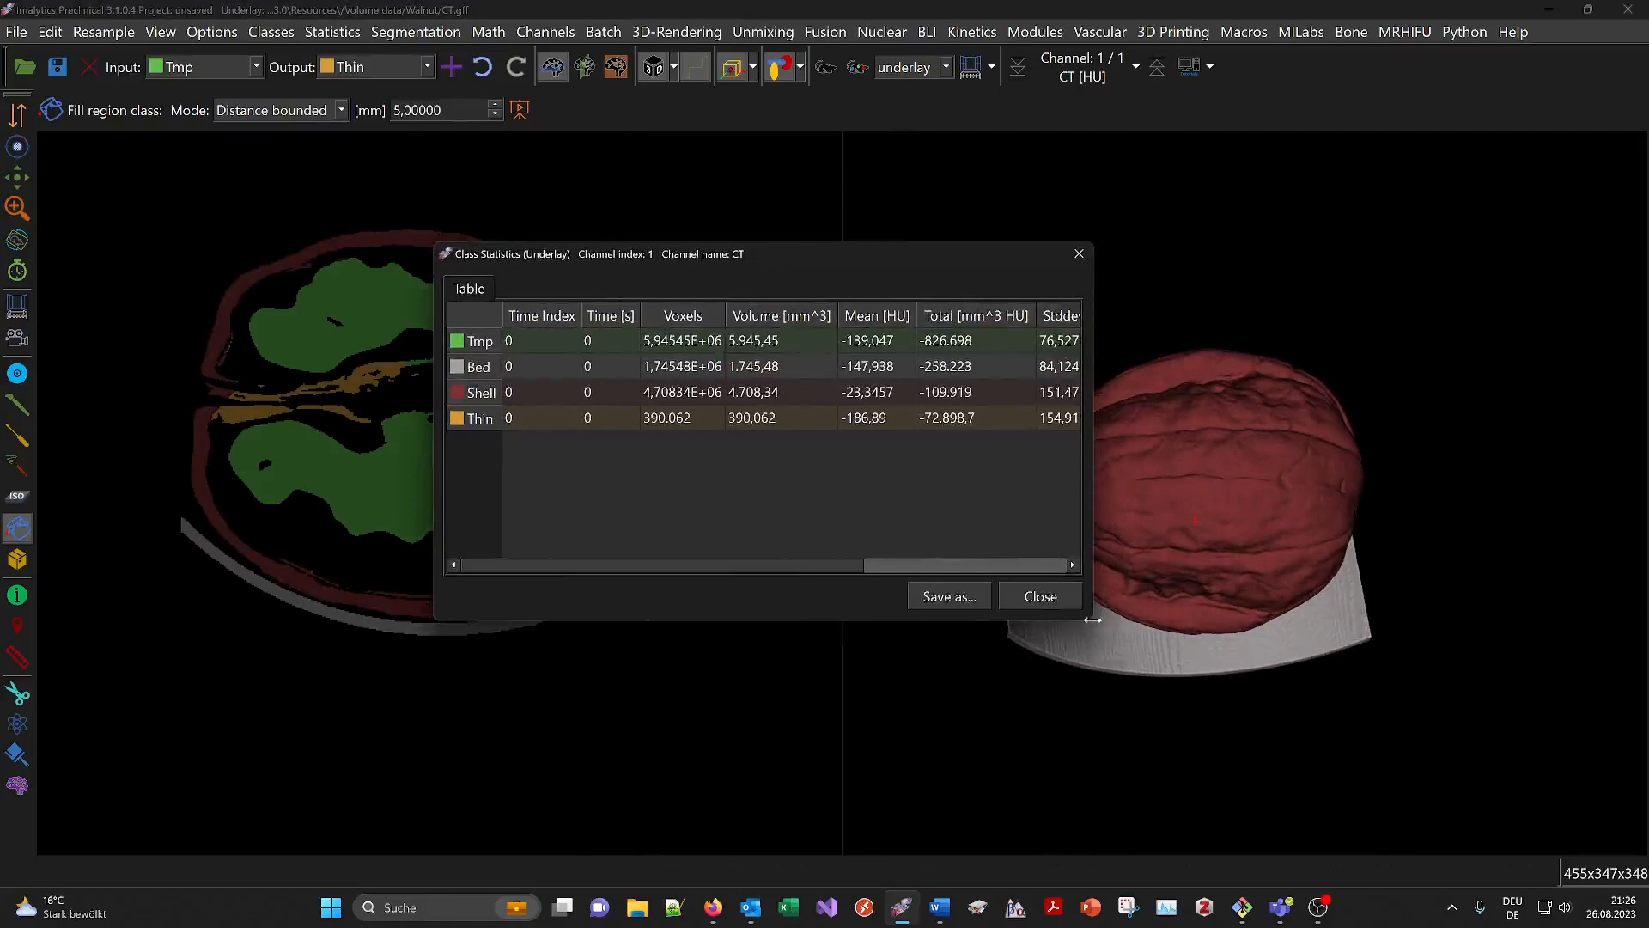
{"action": "left_click_drag", "start_coordinate": [1091, 619], "coordinate": [1338, 761]}
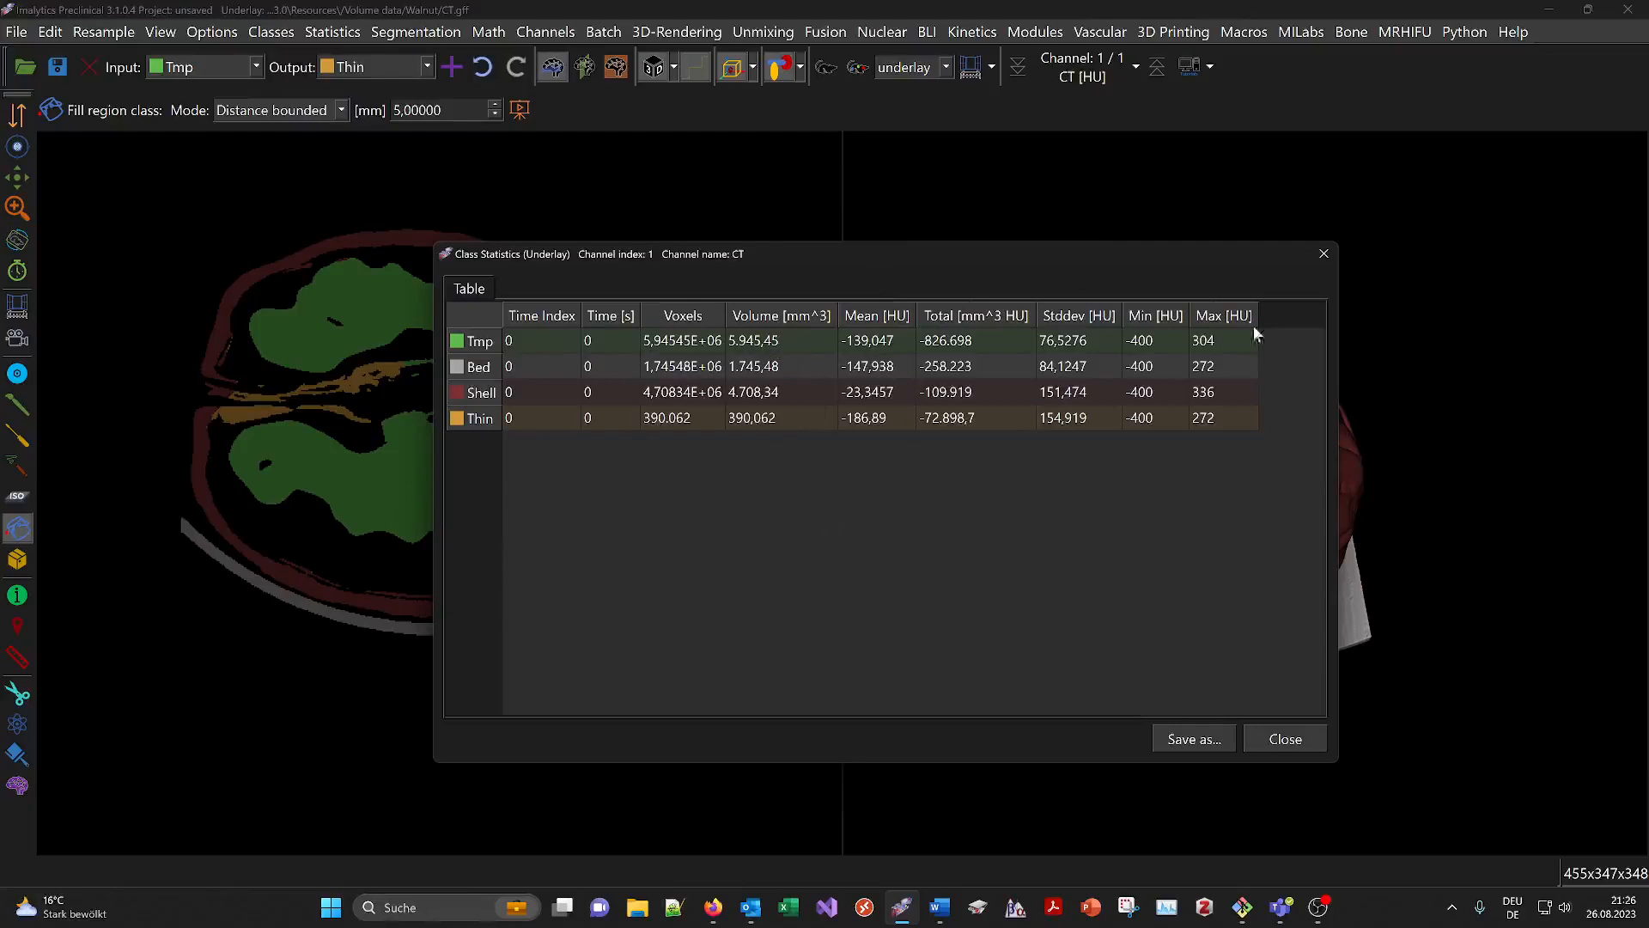
{"action": "left_click_drag", "start_coordinate": [1135, 266], "coordinate": [1082, 254]}
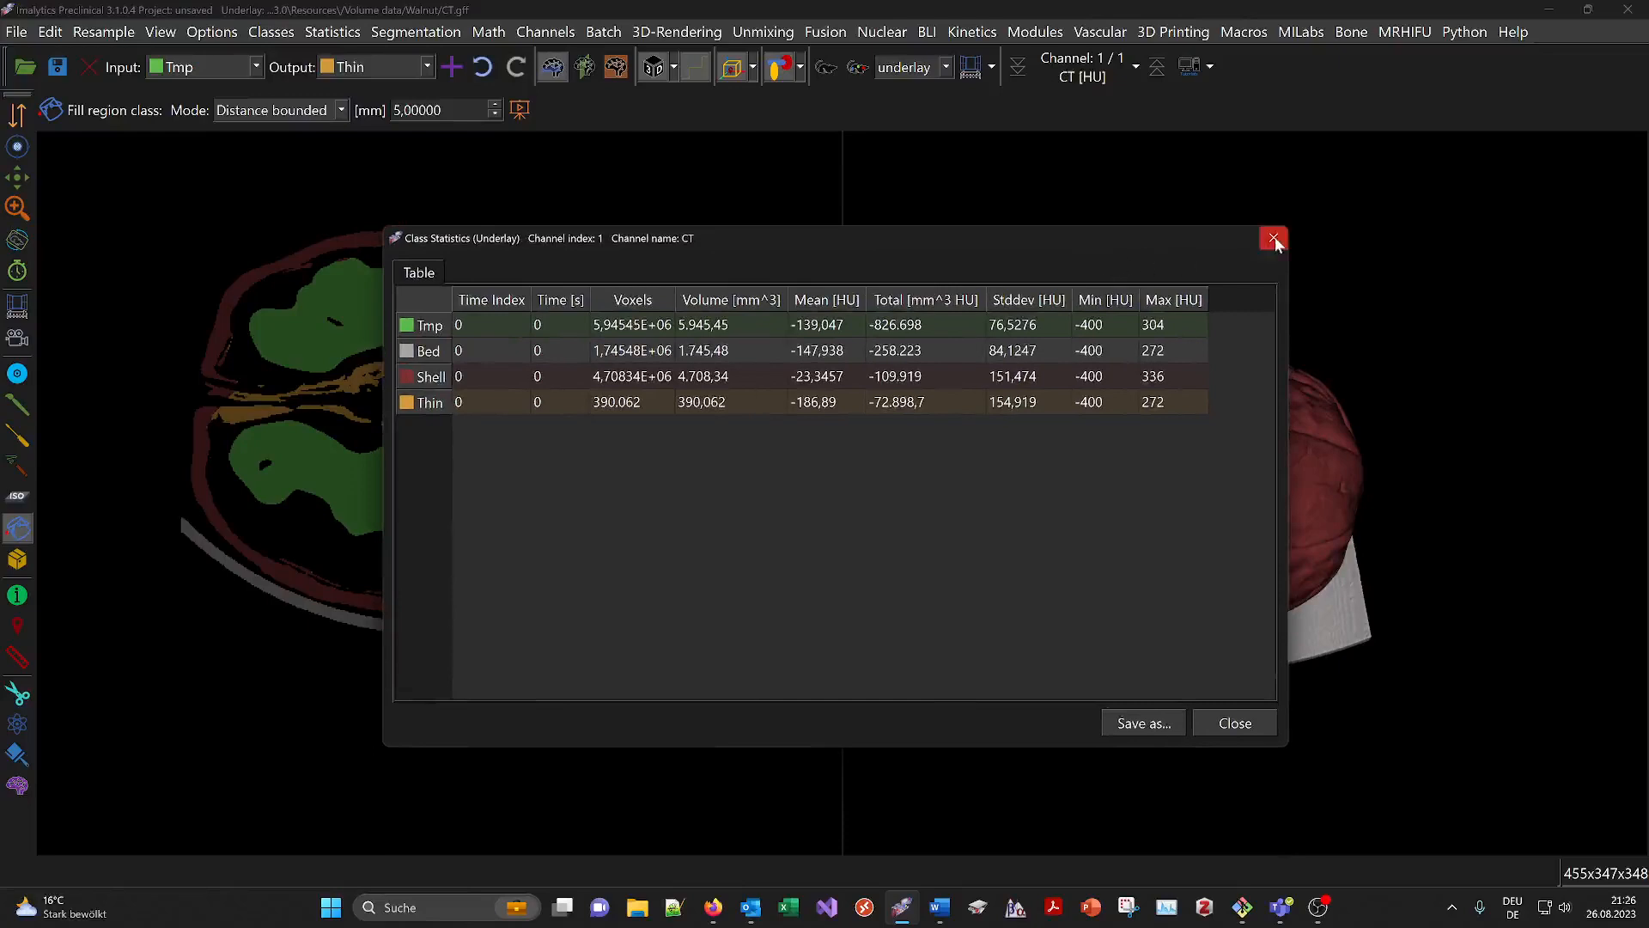
{"action": "left_click", "coordinate": [1234, 723]}
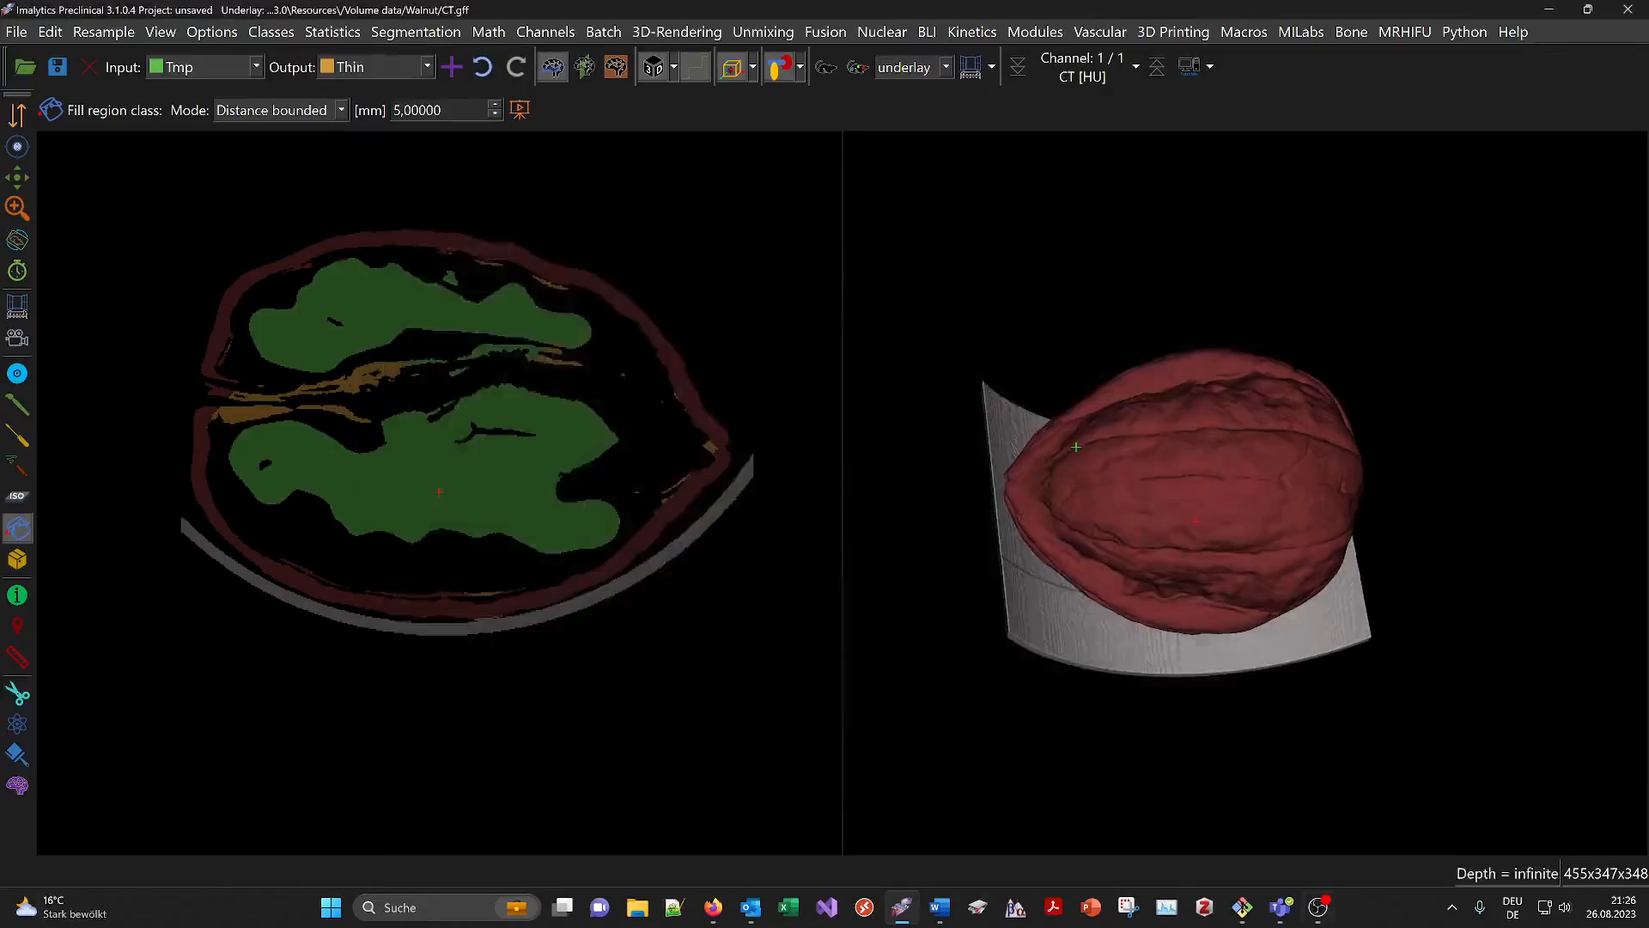